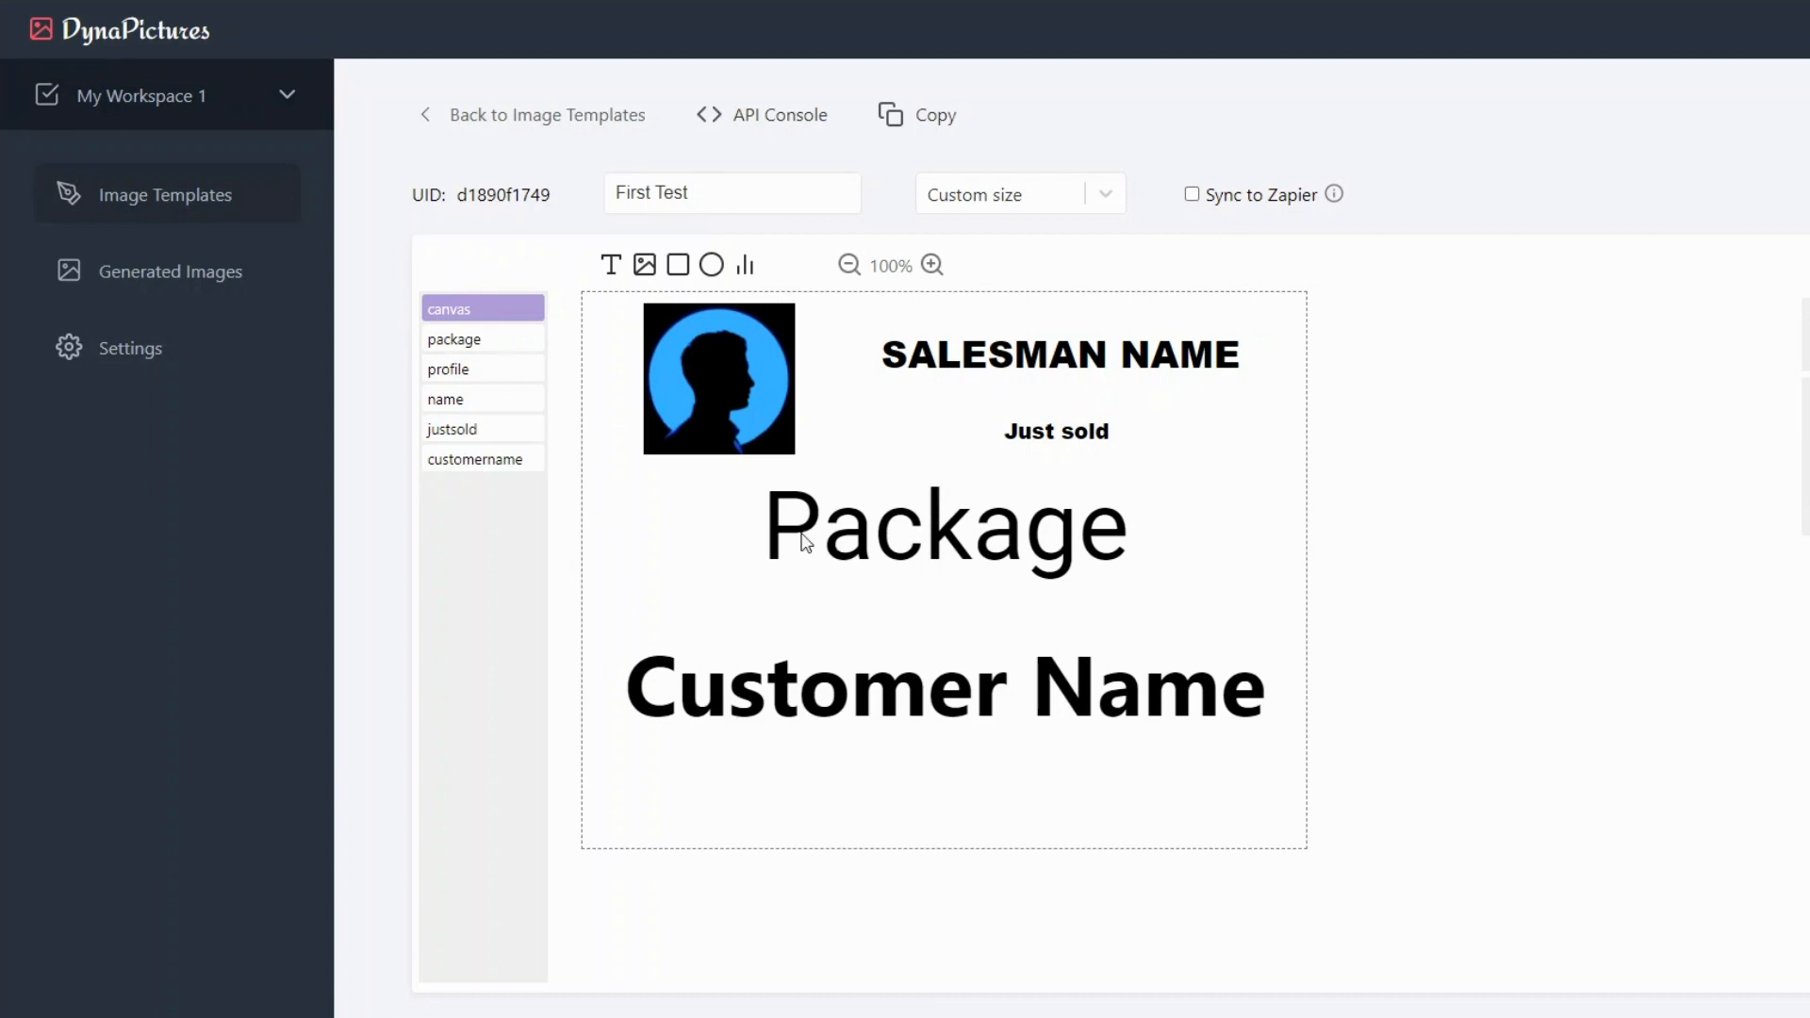
Step: Examine the template's layers by selecting the profile picture, salesman name, just sold, package and customer name elements
left_click(681, 369)
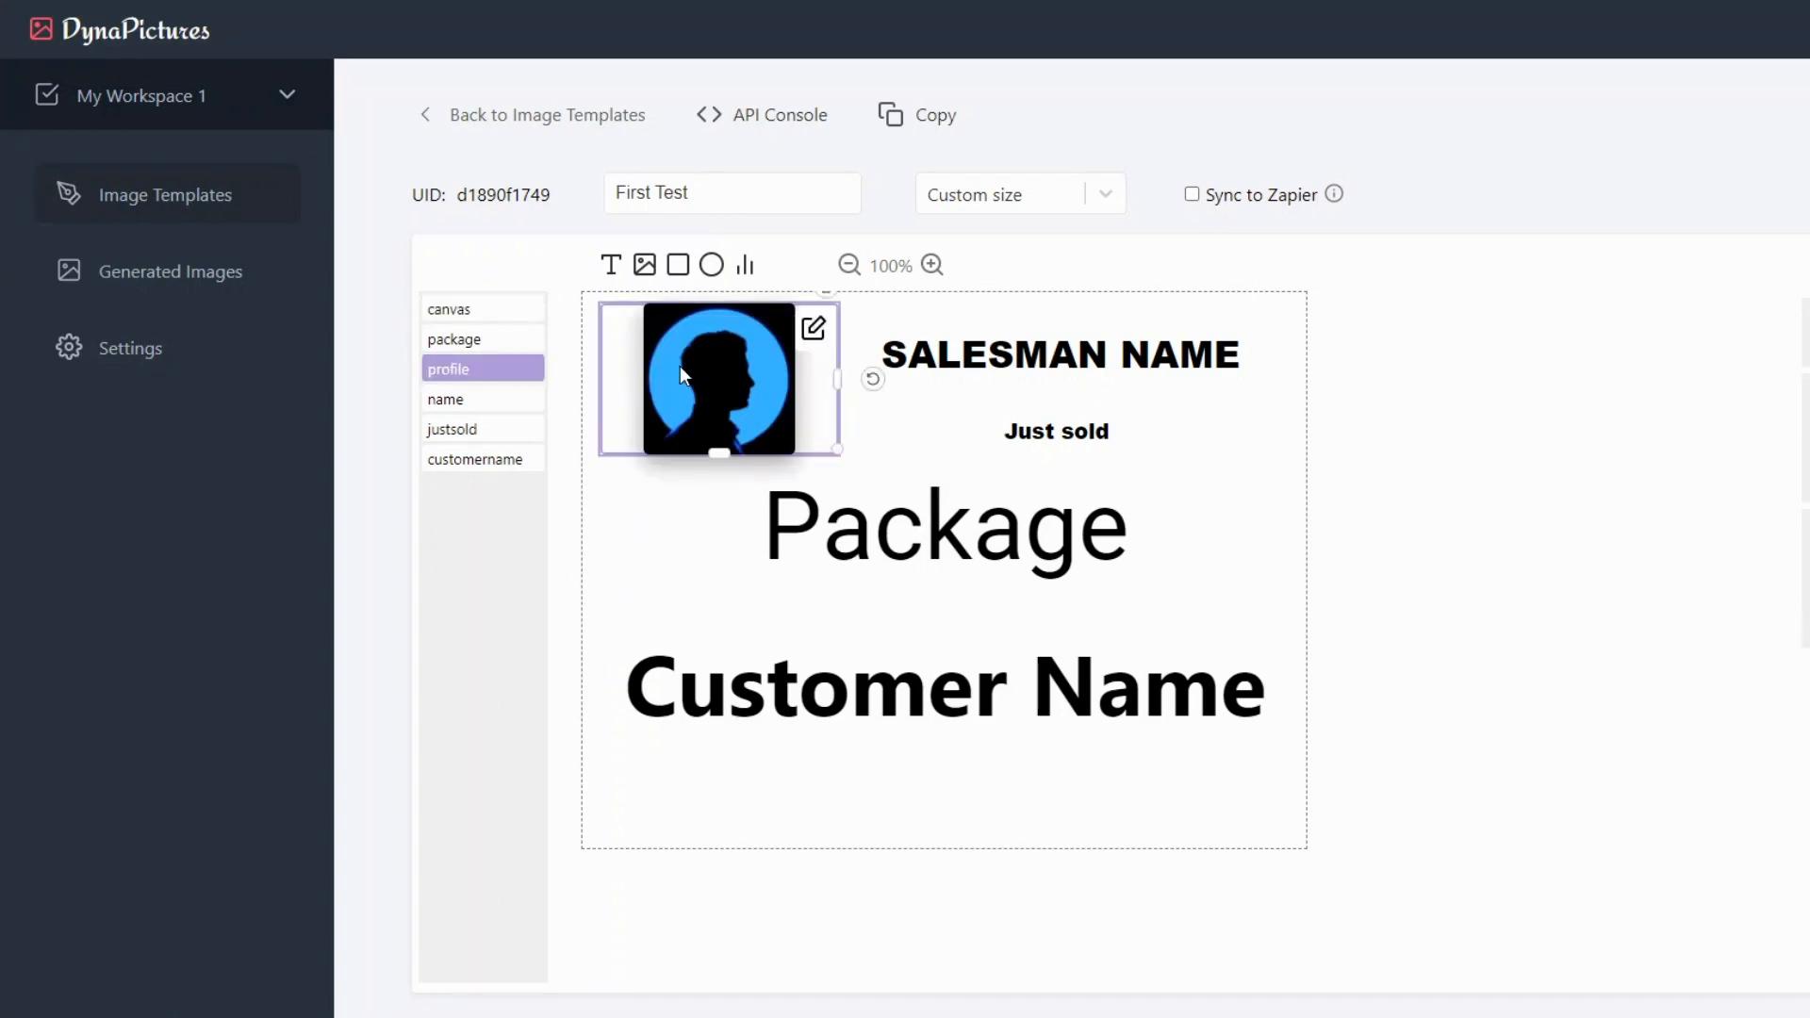
left_click(1416, 499)
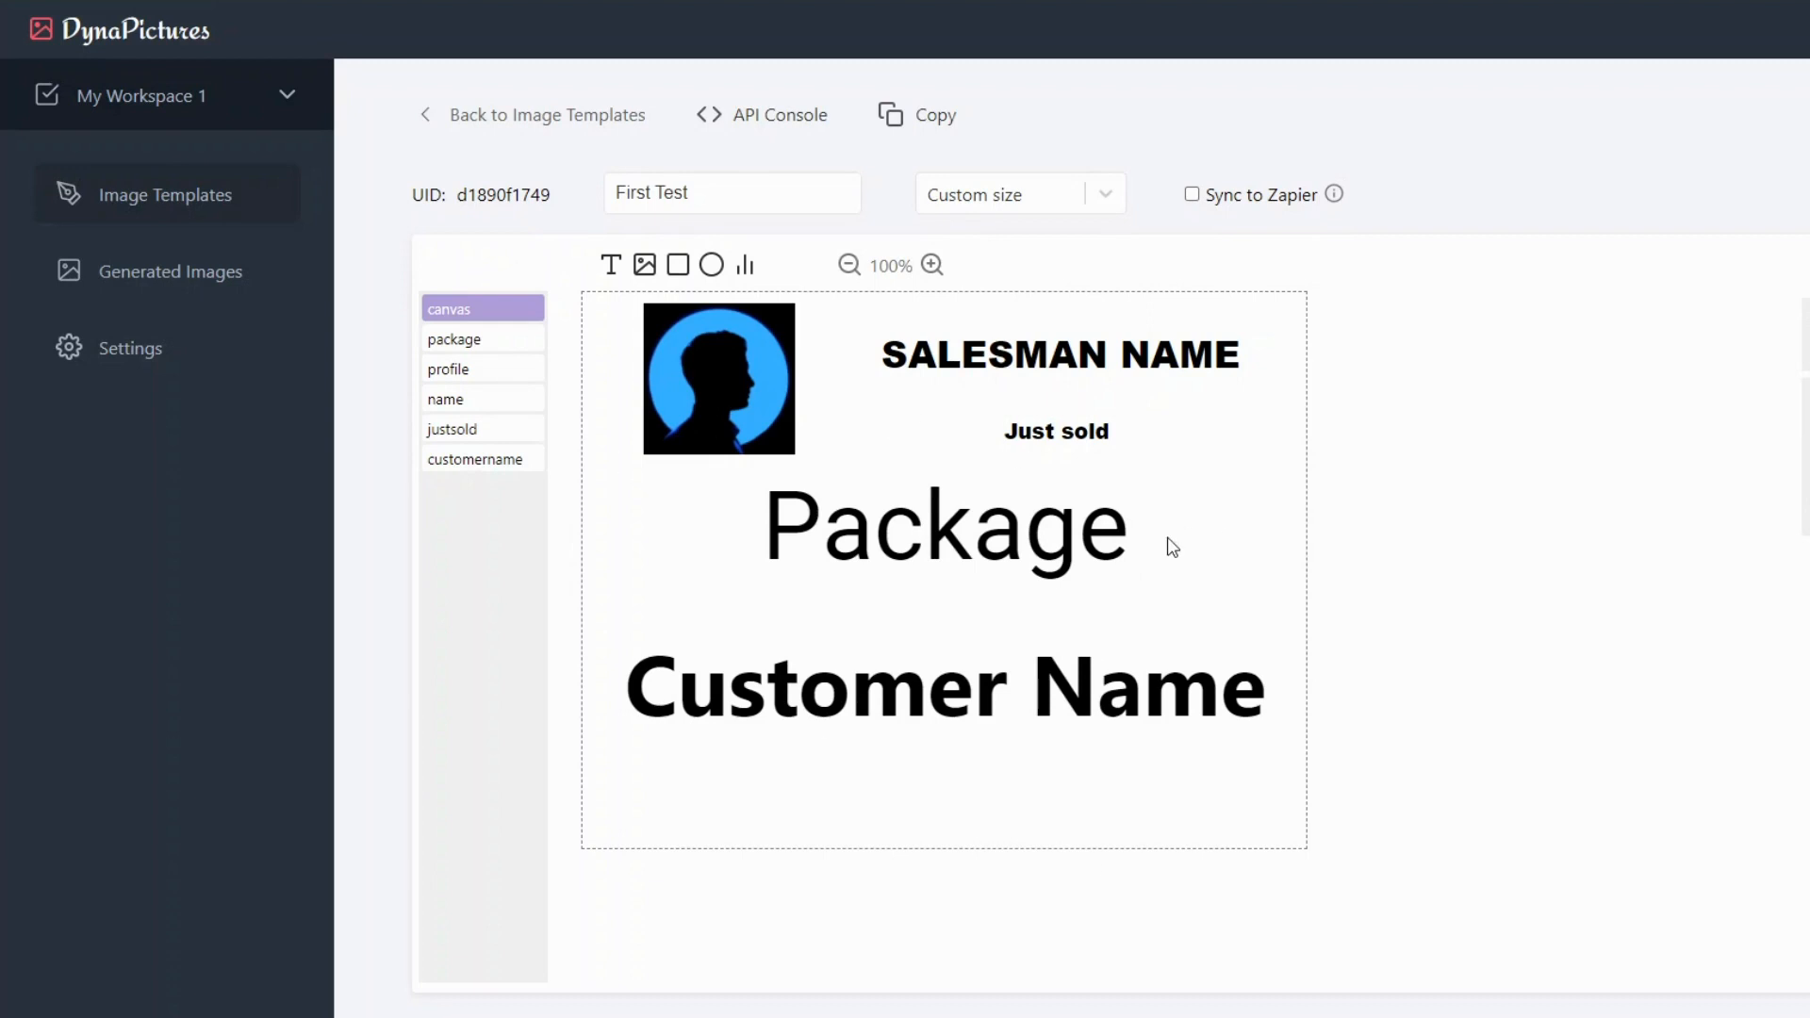
left_click(701, 392)
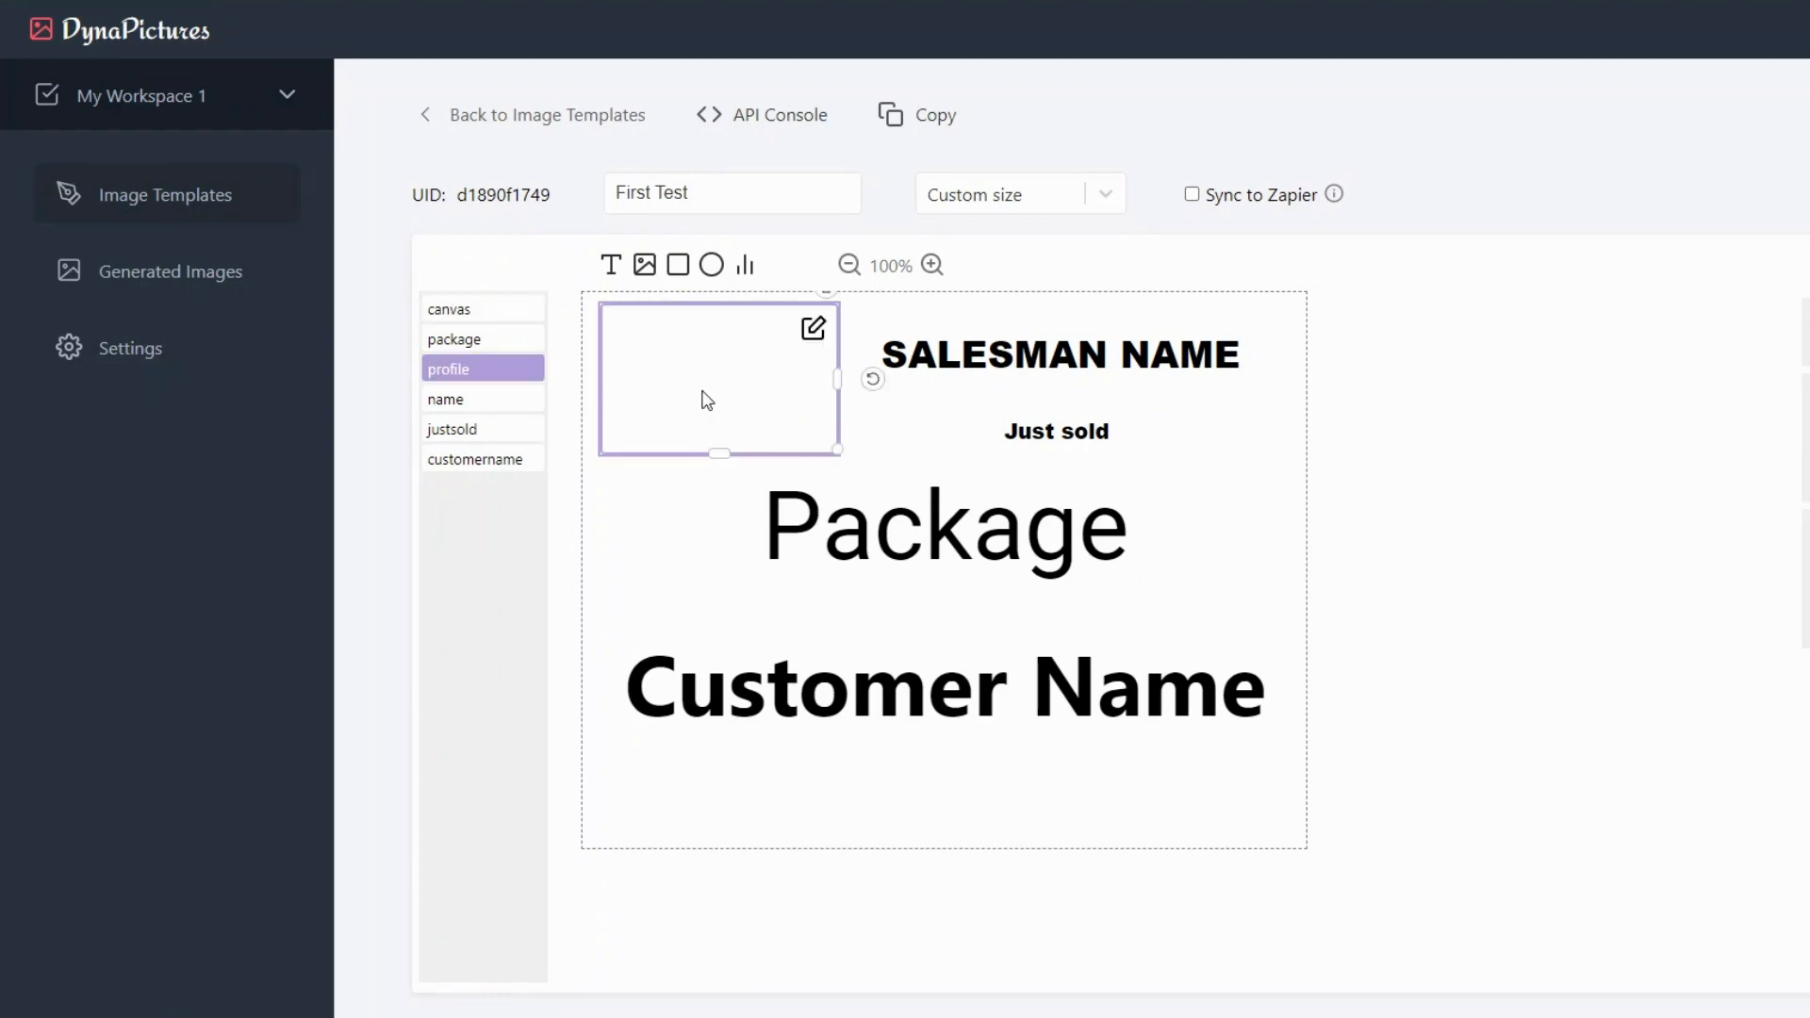
left_click(1103, 356)
left_click(1058, 429)
left_click(1026, 535)
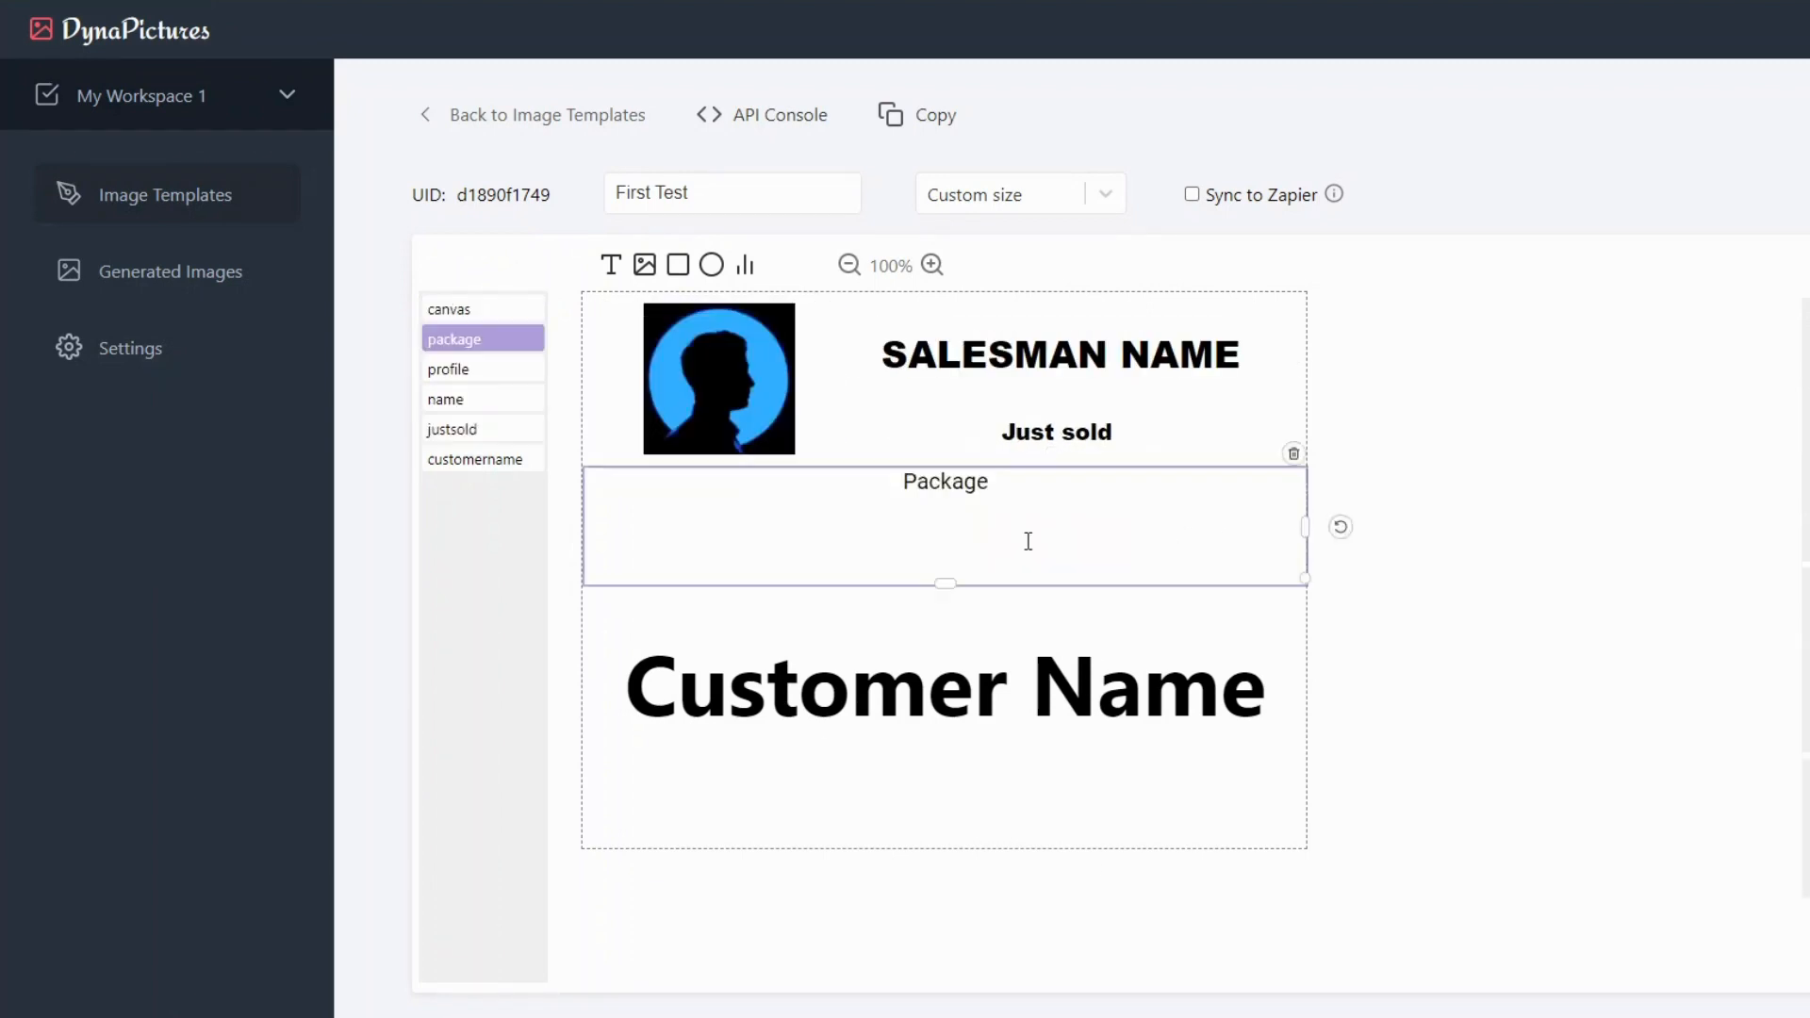
left_click(1002, 369)
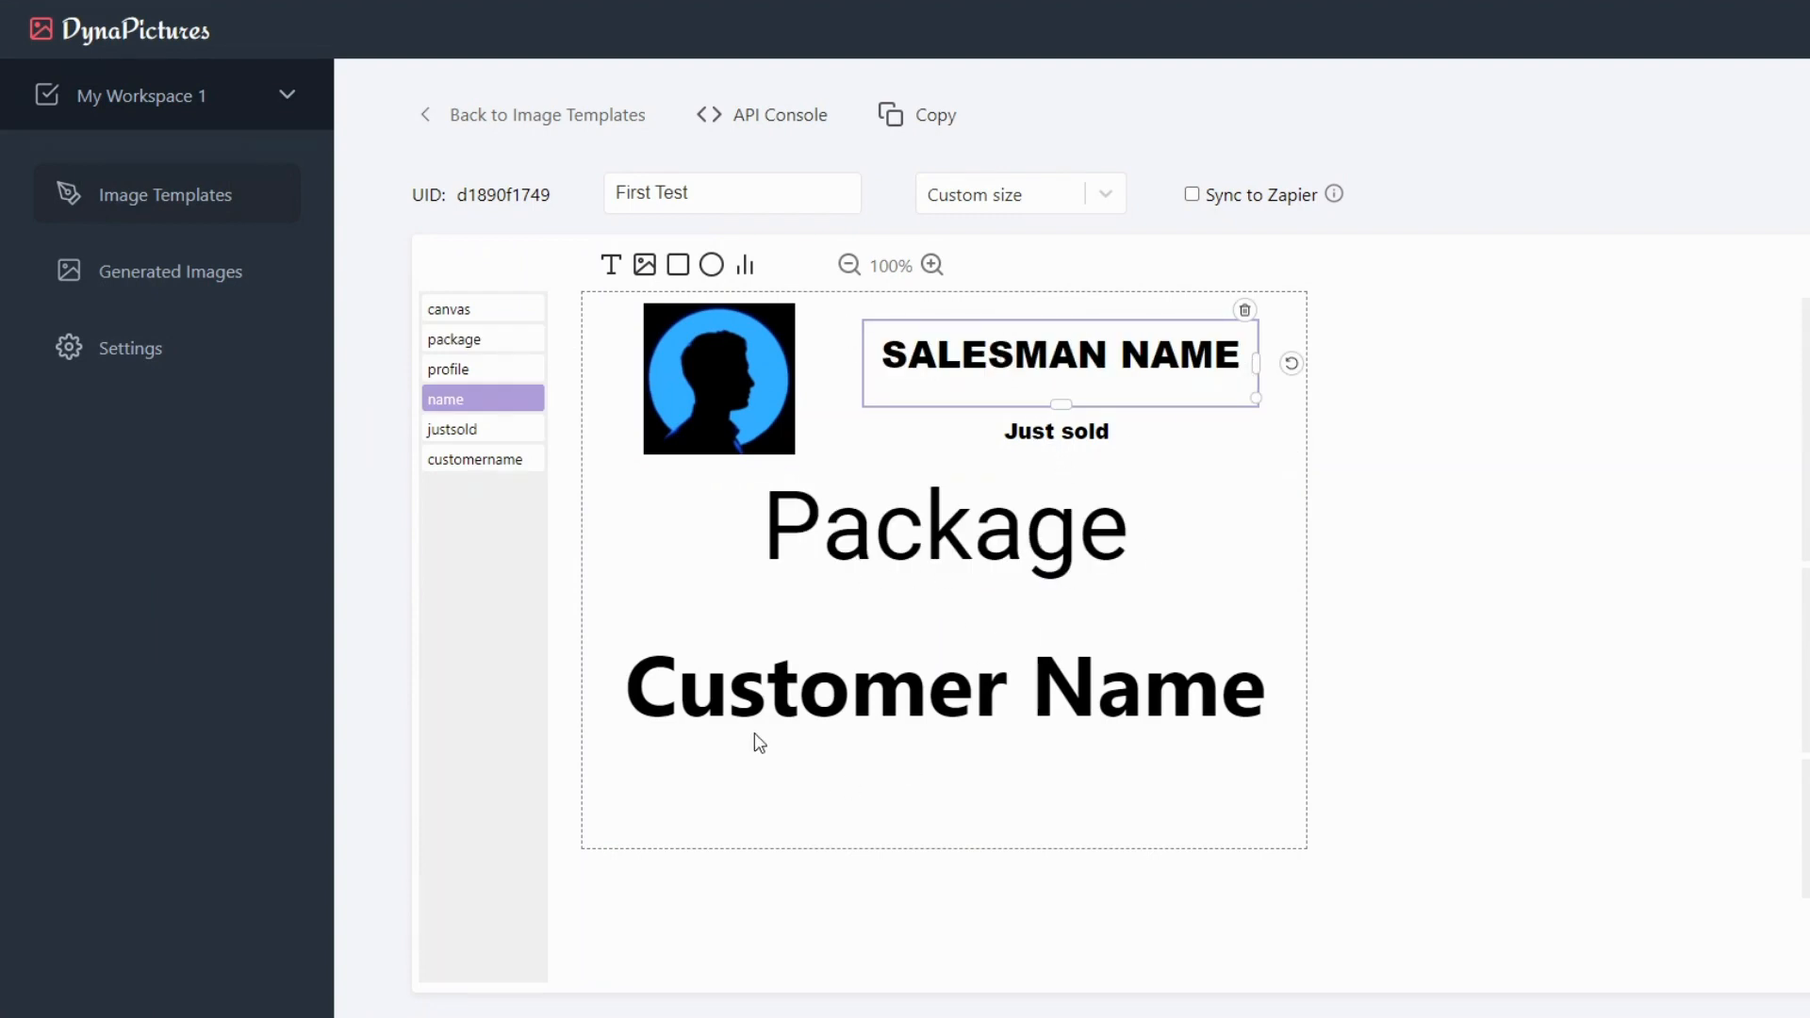
left_click(1197, 702)
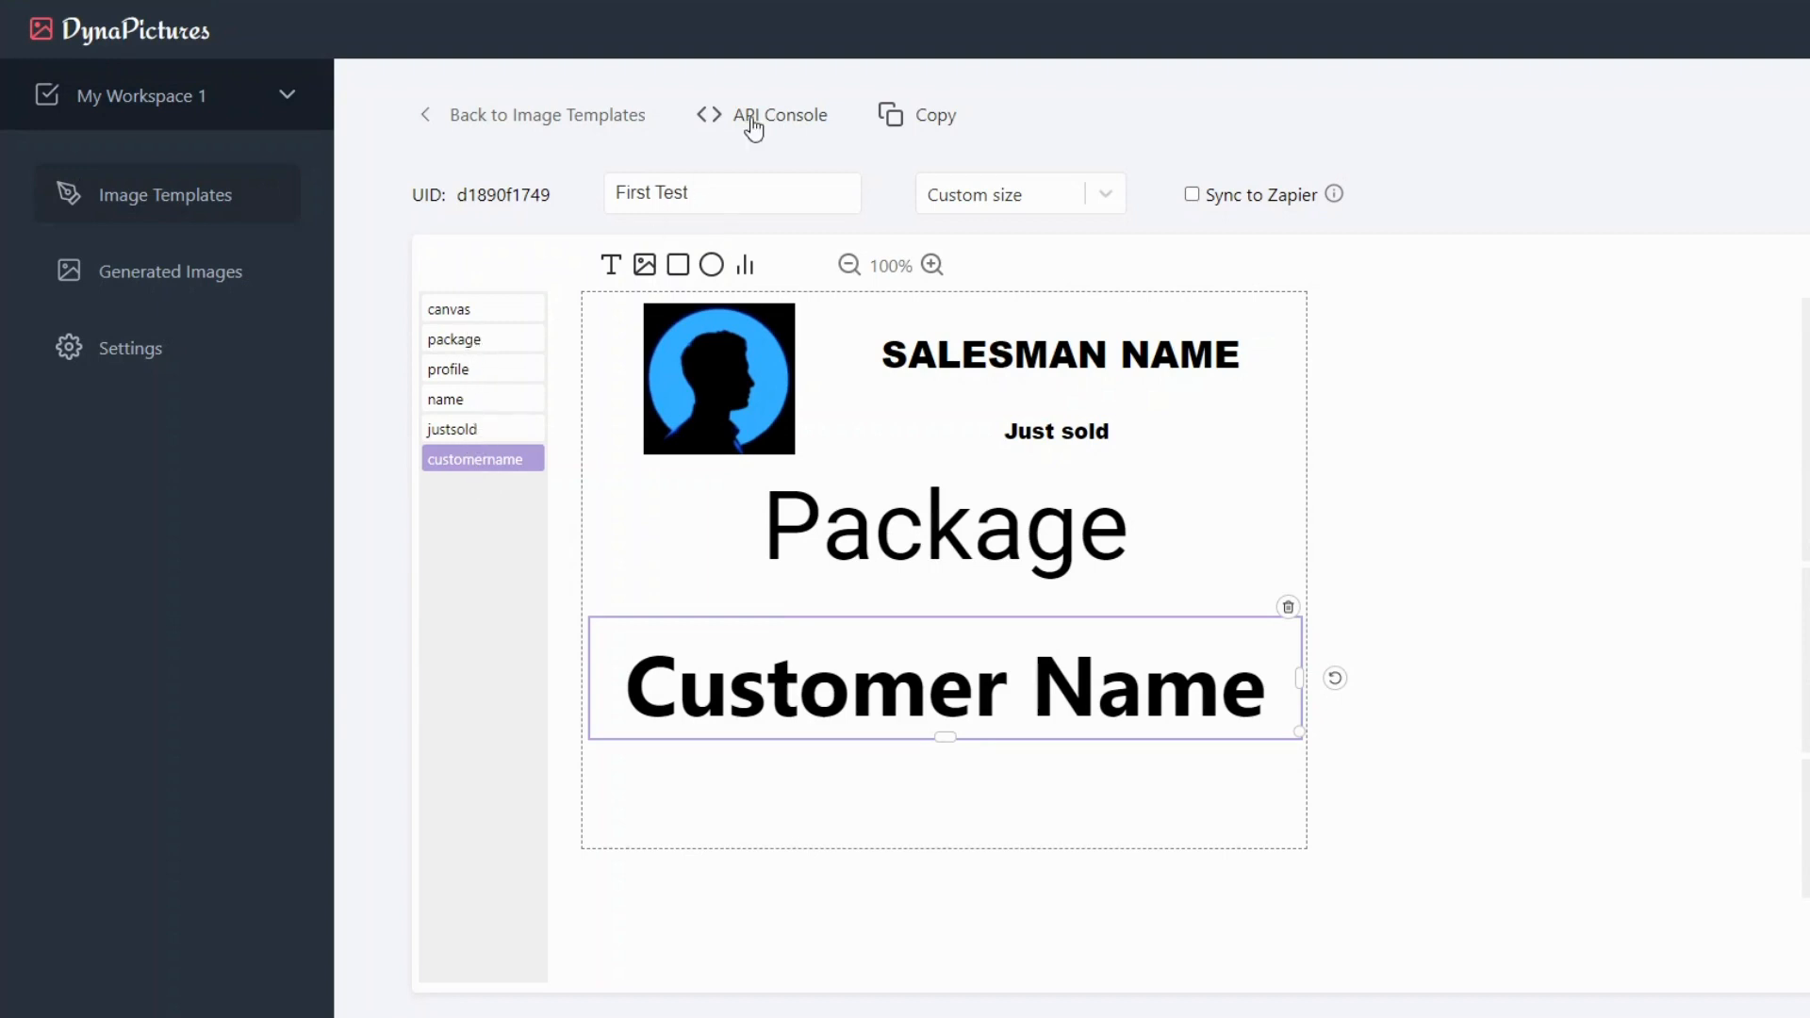
left_click(490, 319)
left_click(488, 433)
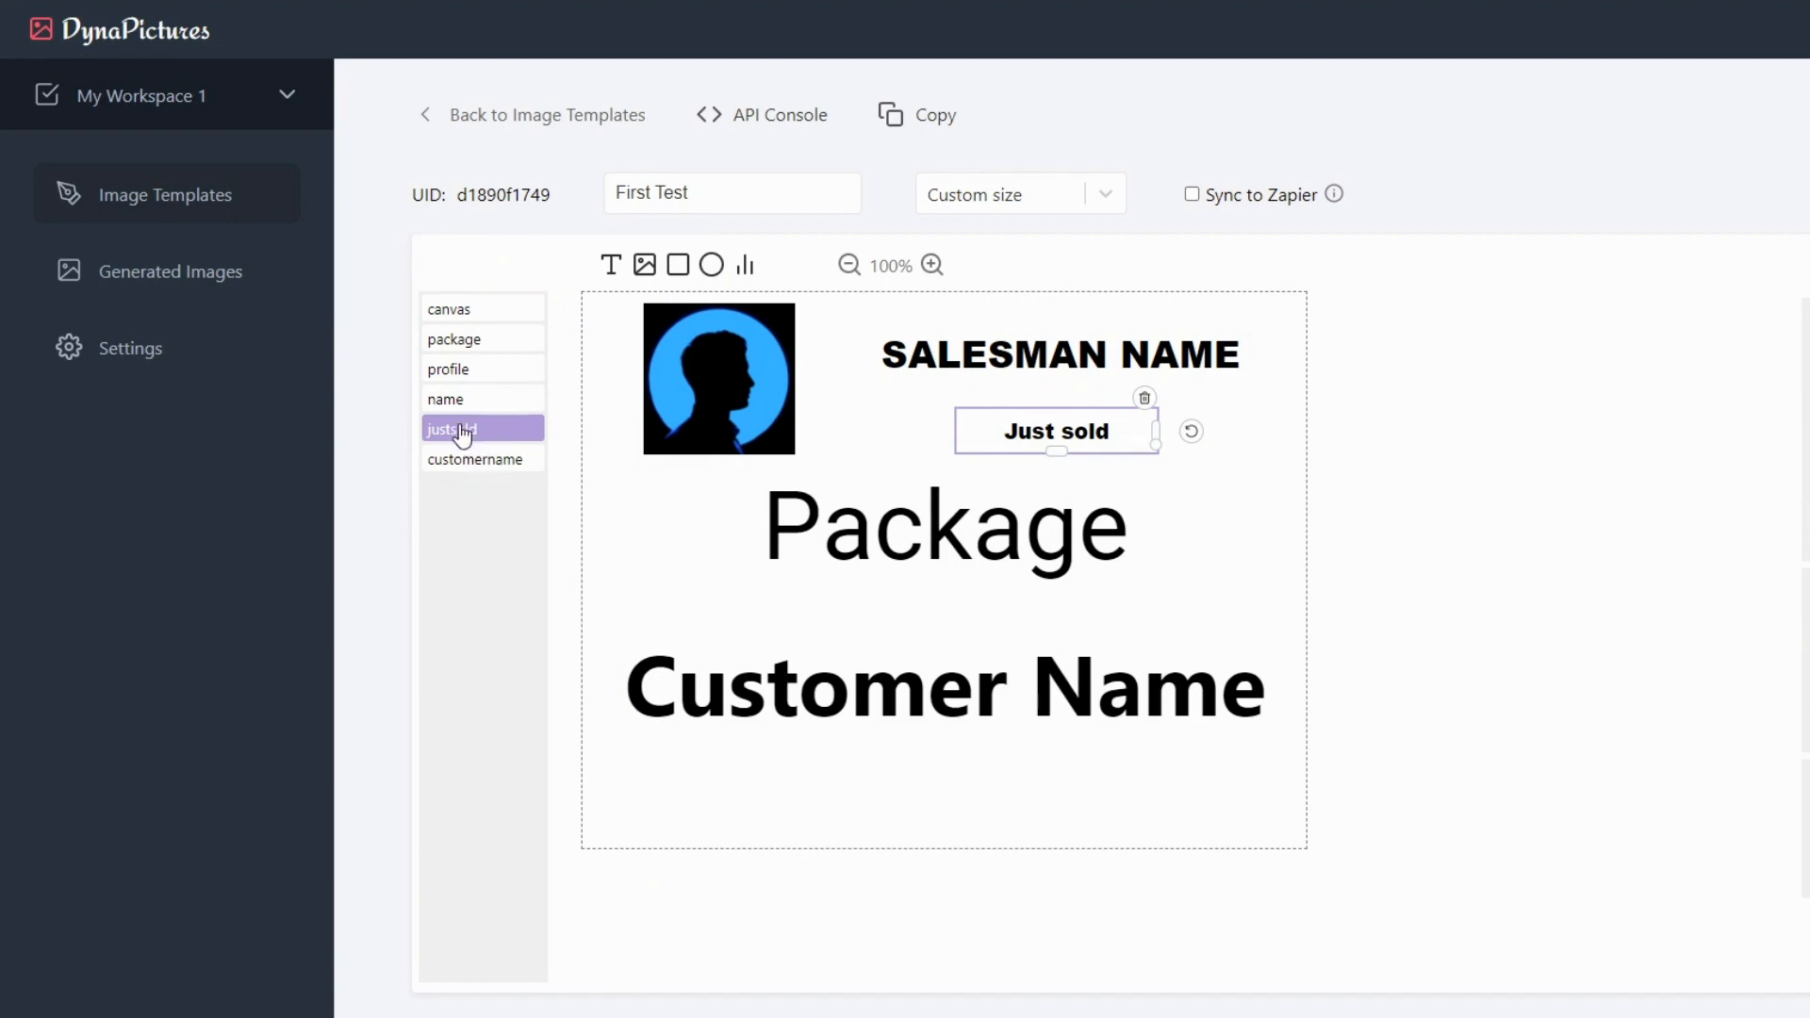
Step: Open the template's API console and set the package layer's text to "VIP marketing service" in the request
left_click(775, 114)
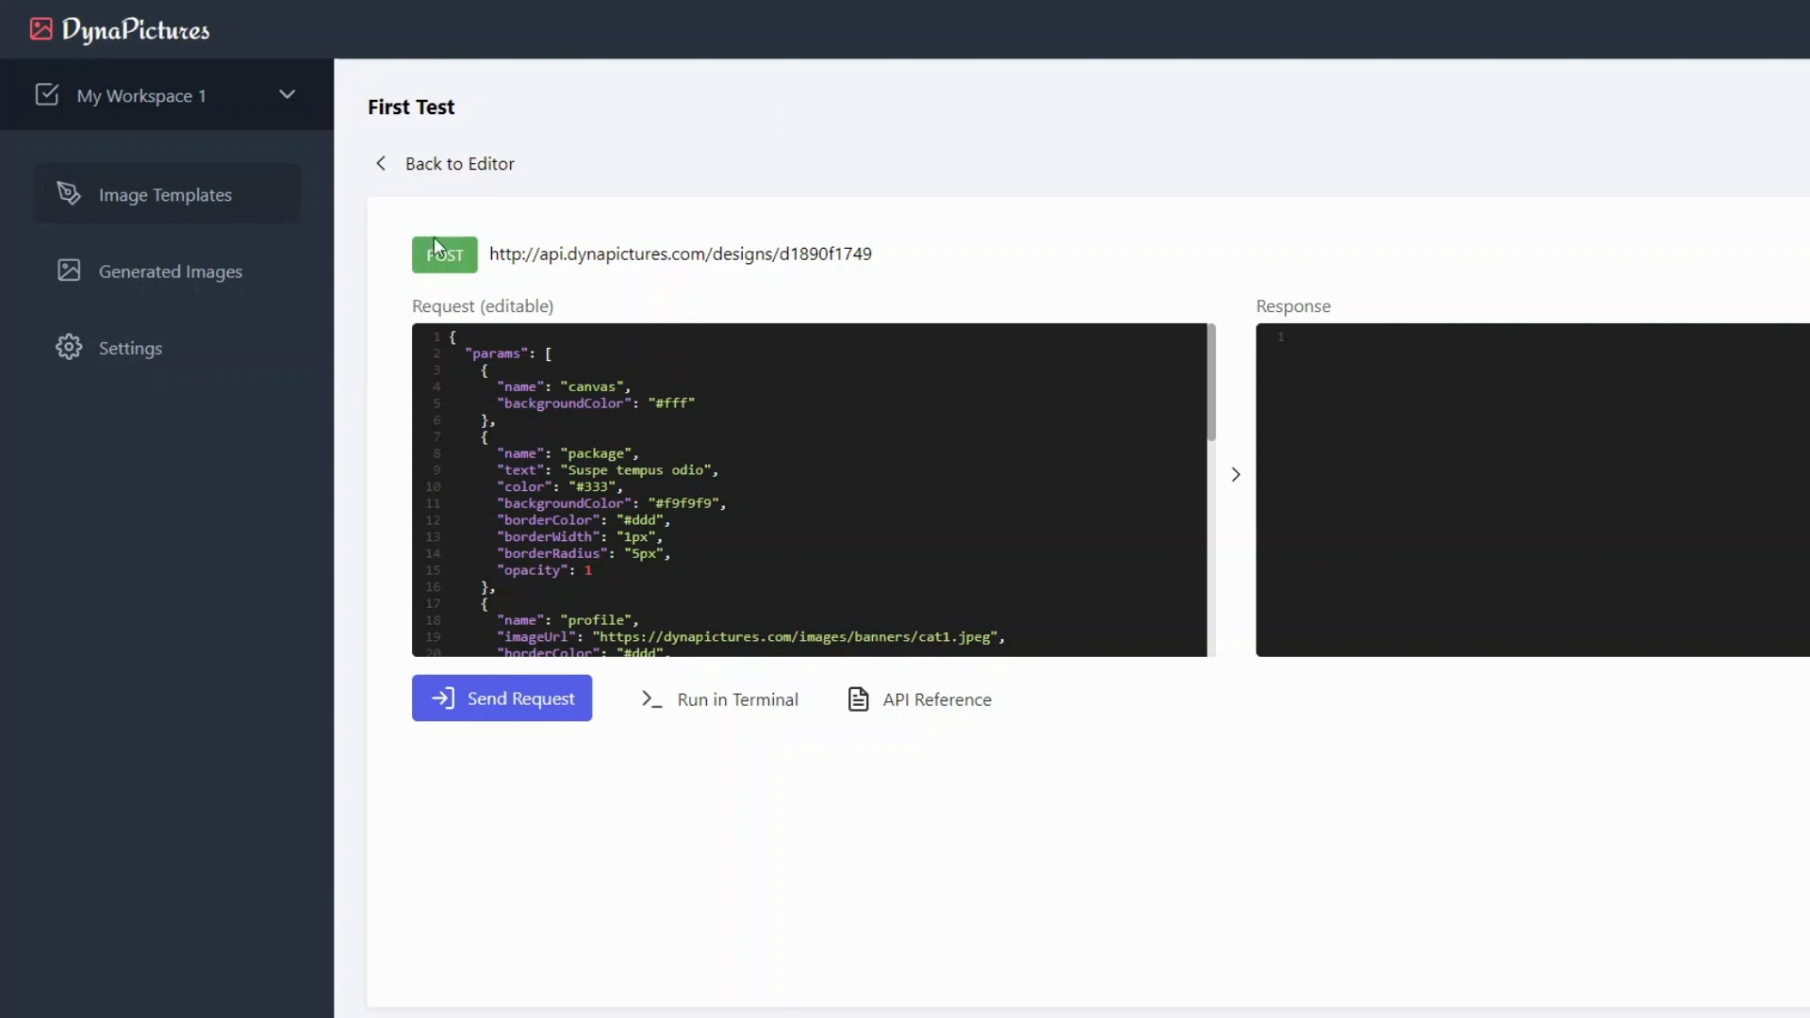
scroll(604, 496, "down", 6)
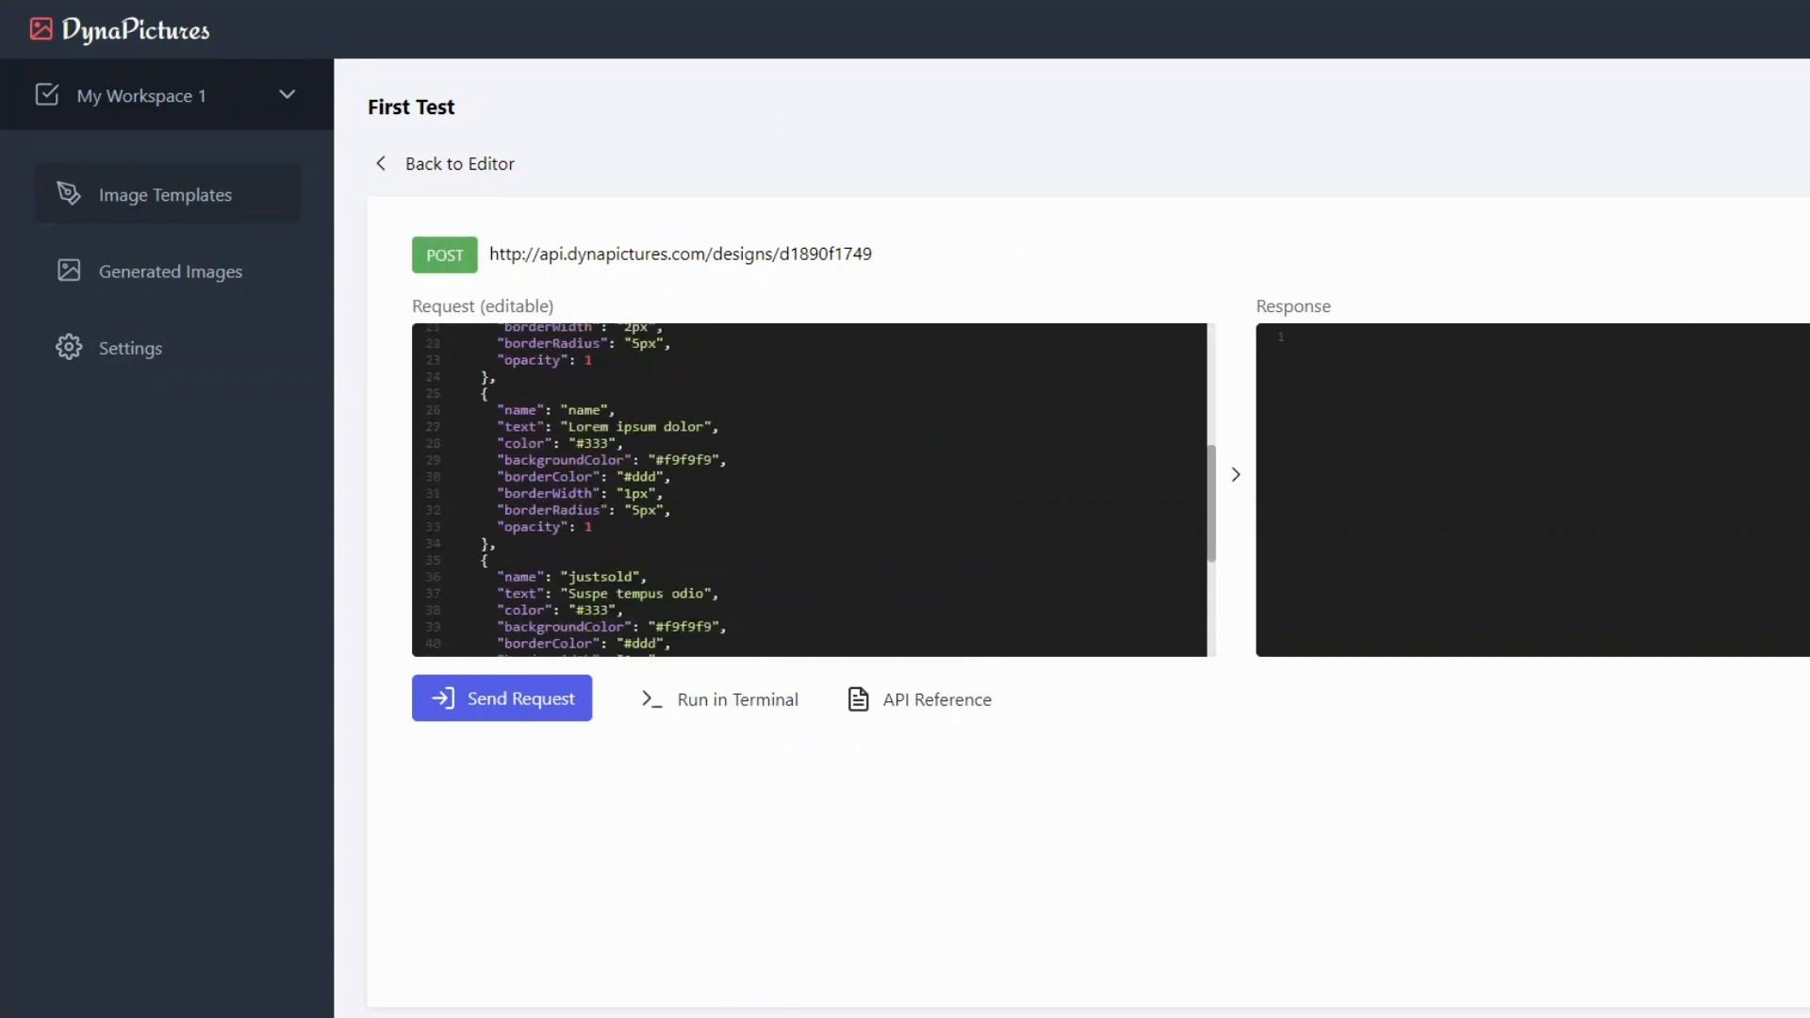
scroll(604, 495, "up", 6)
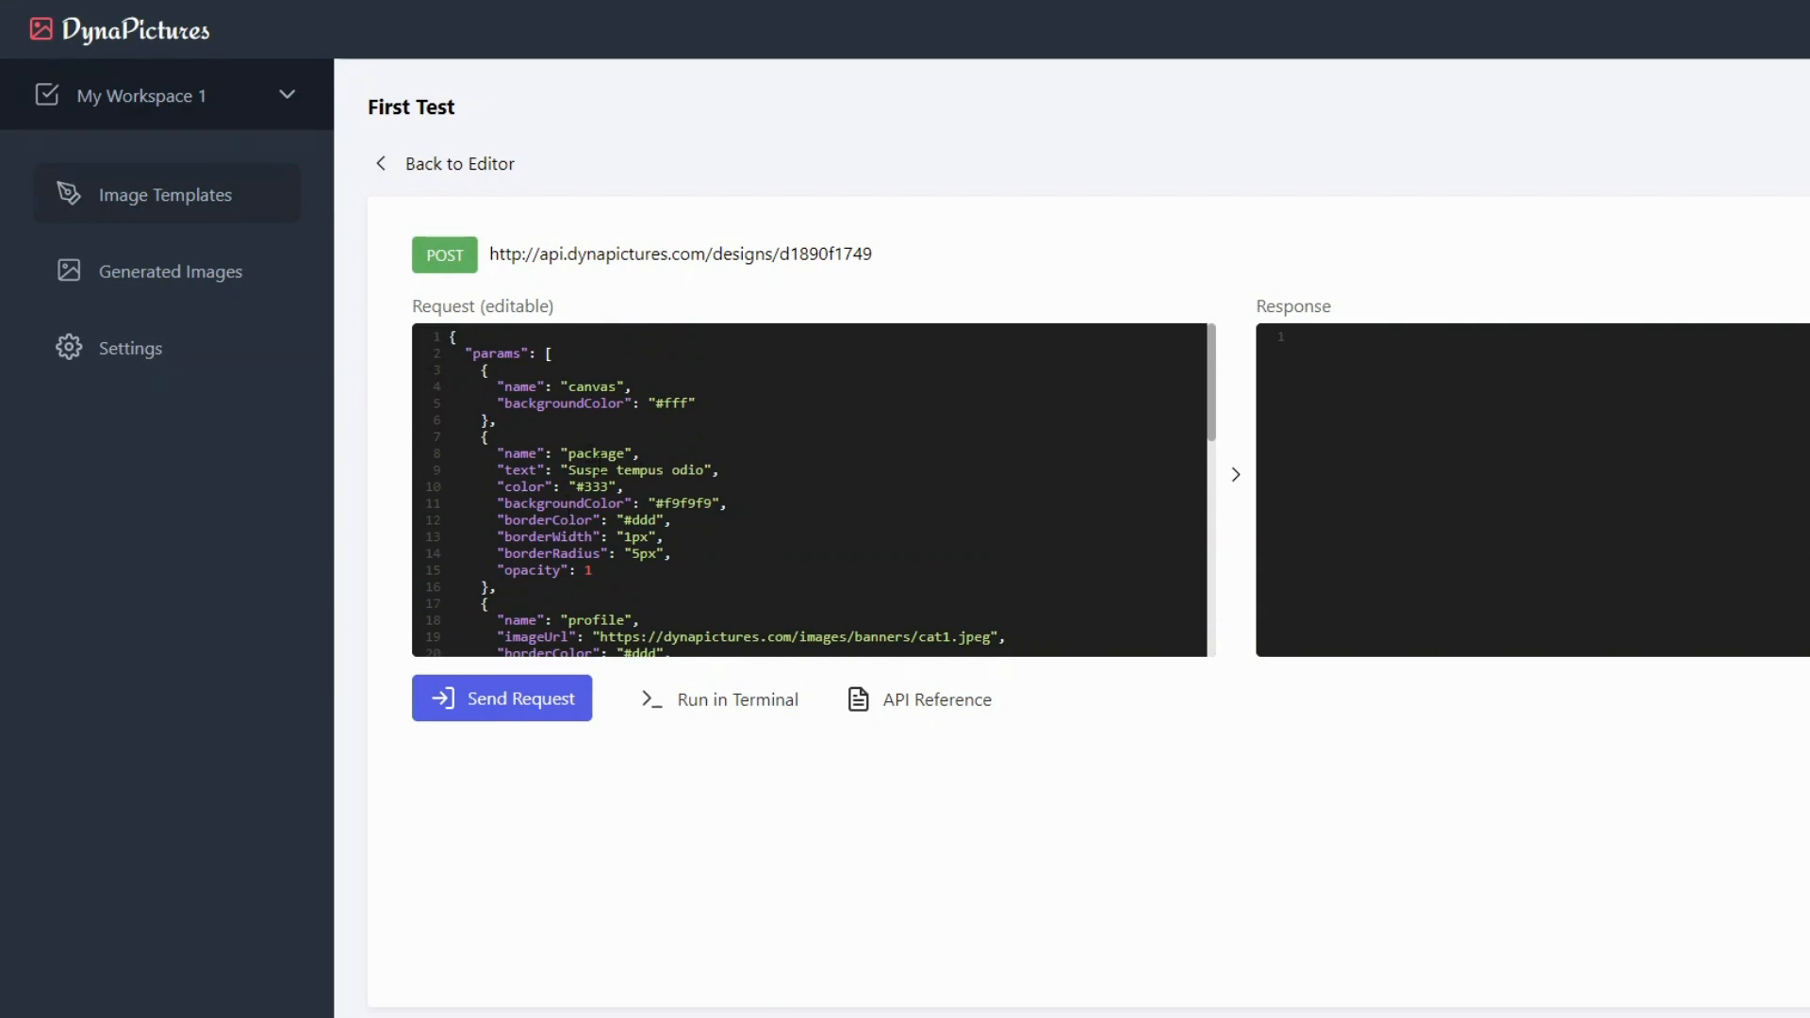
left_click_drag(569, 469, 703, 467)
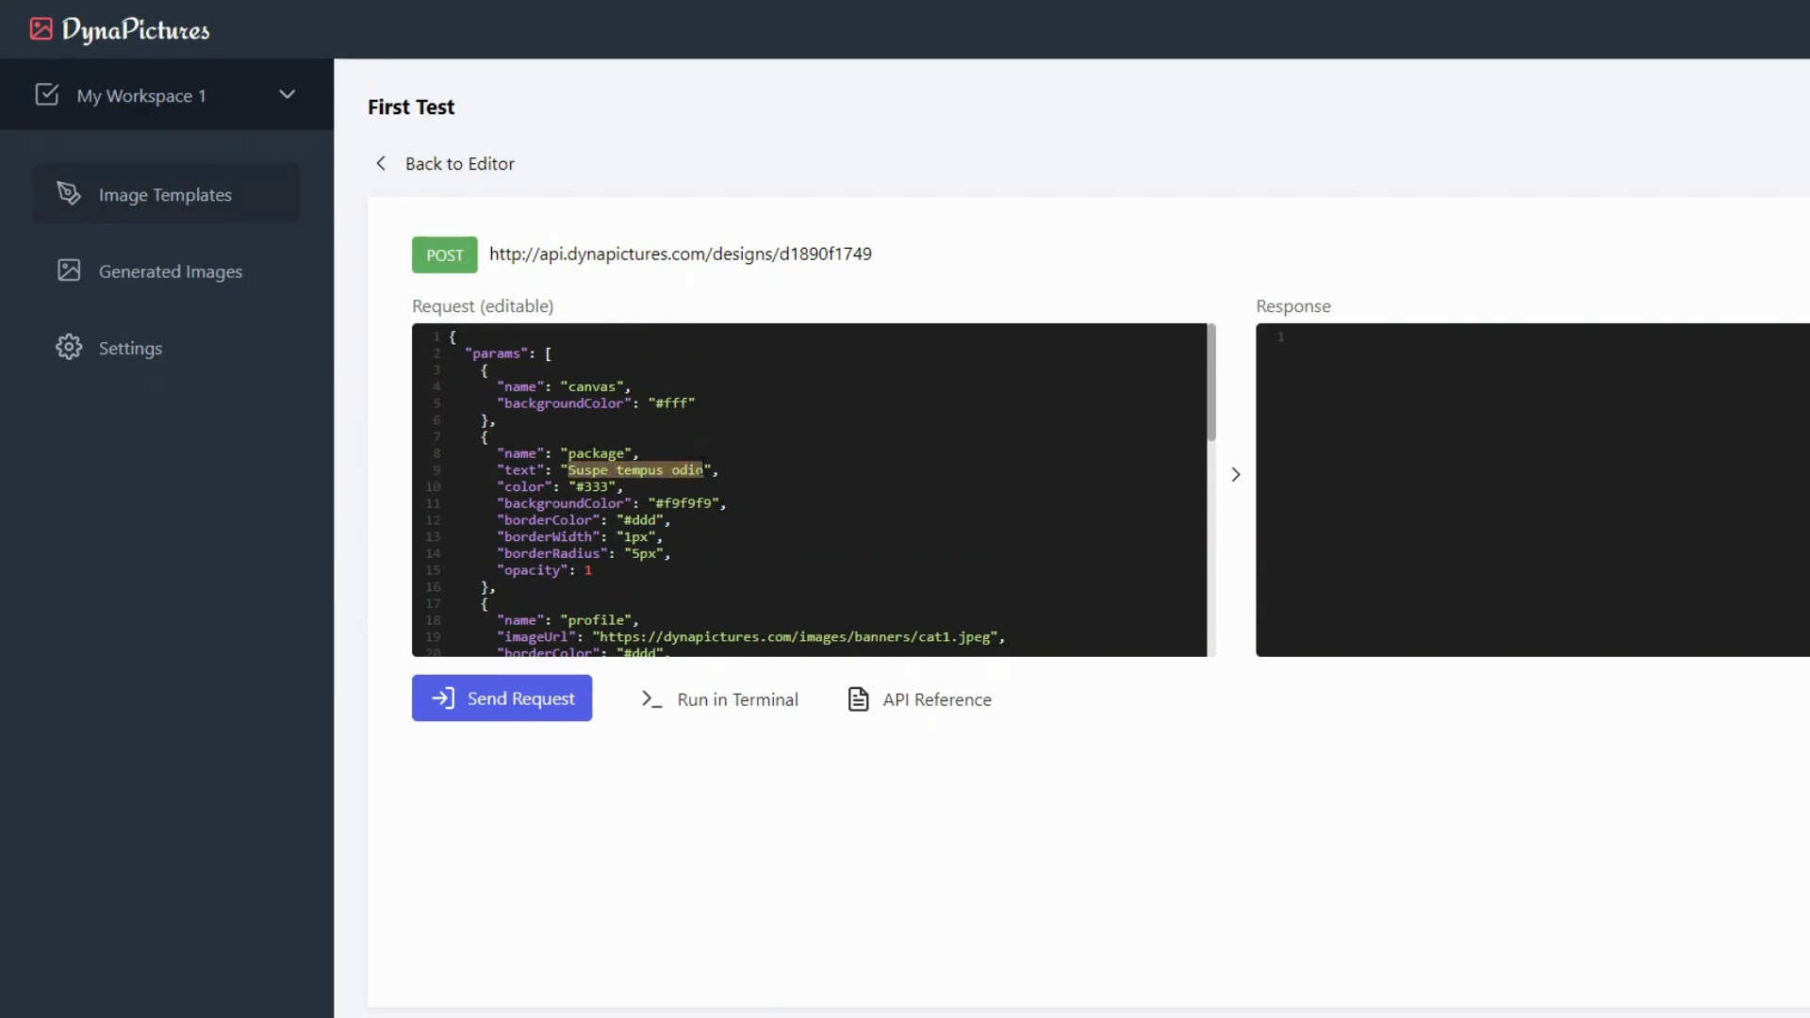
type("VIP ")
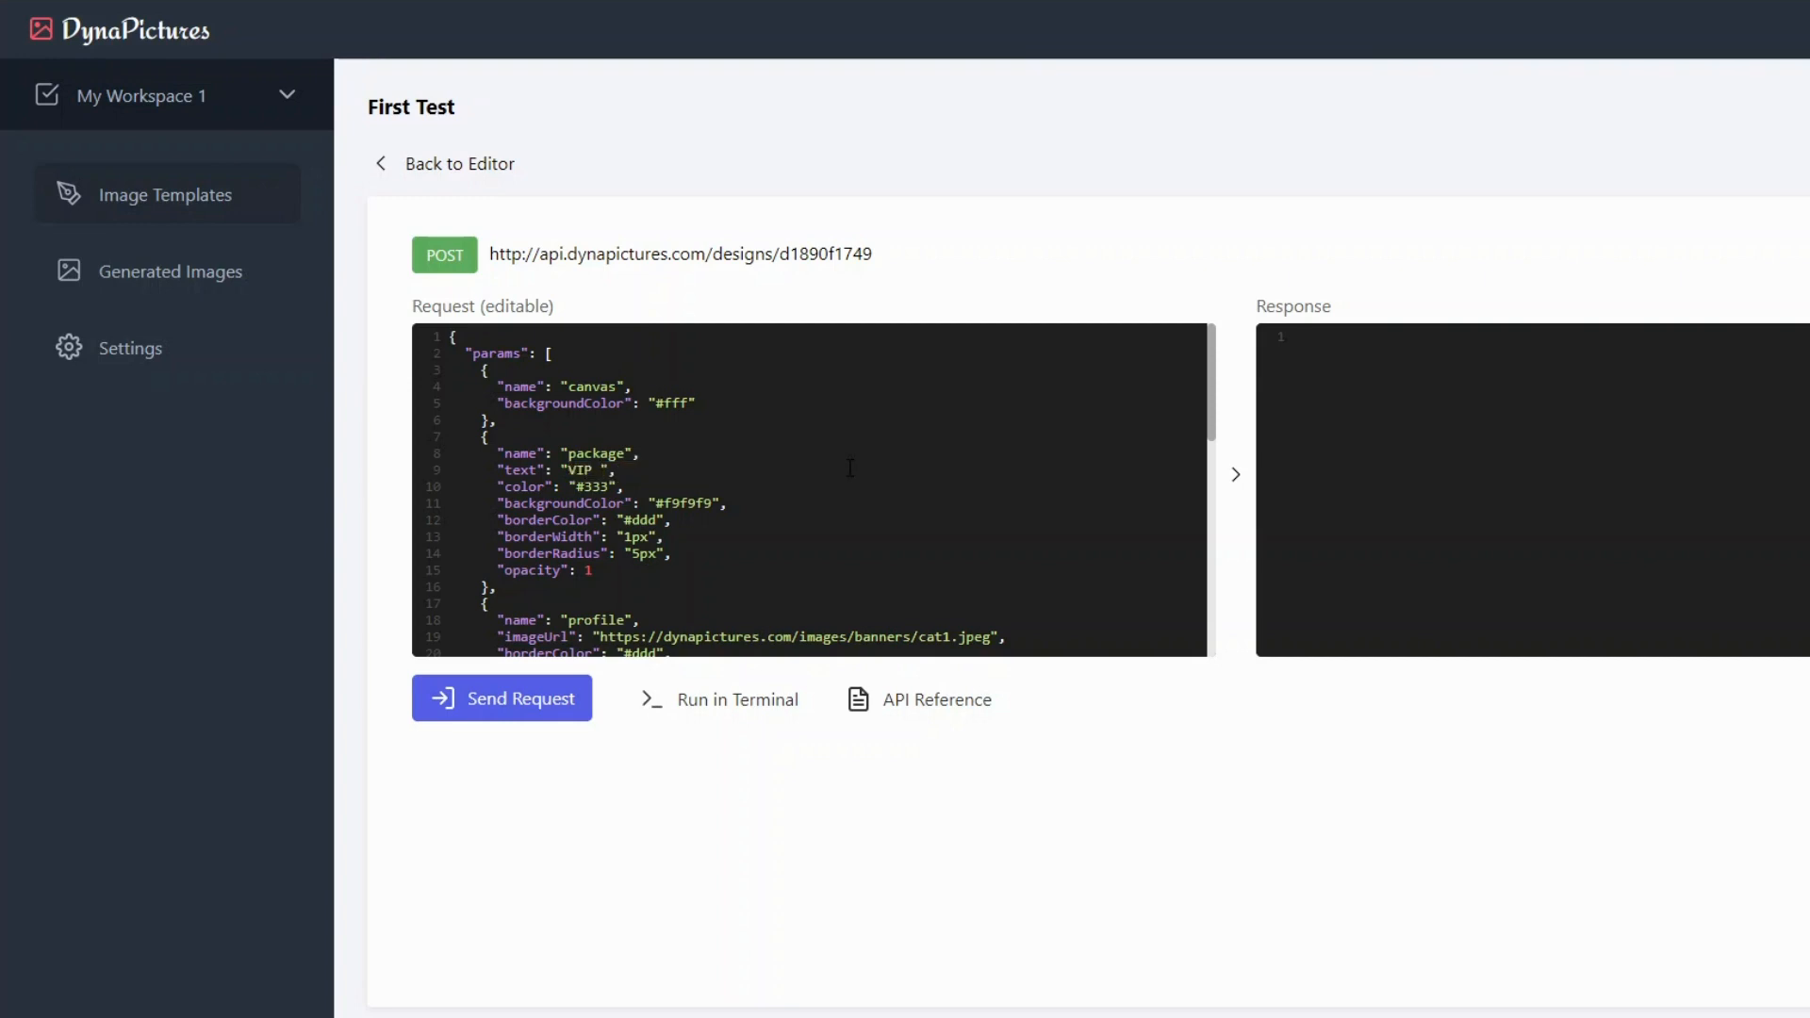
type("marketing service")
Step: Set the text of the name layer to "Salesman Name" in the request body
scroll(850, 468, "down", 2)
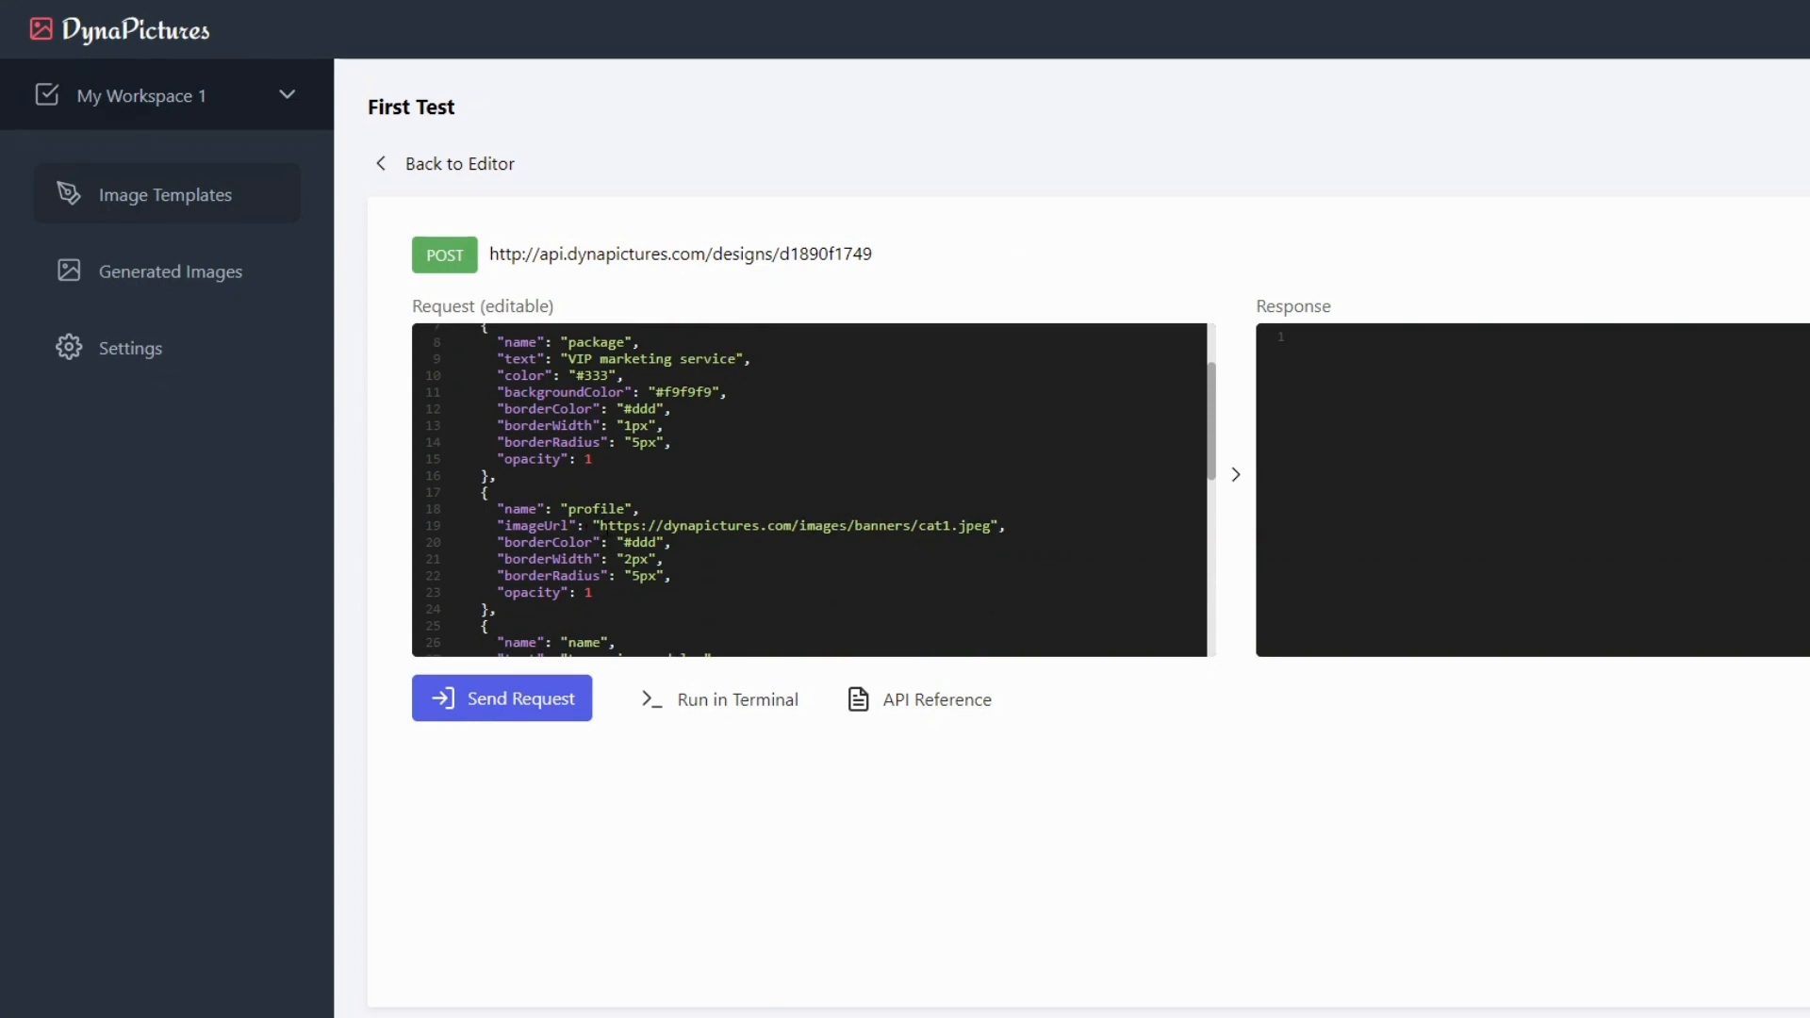
scroll(1087, 476, "down", 2)
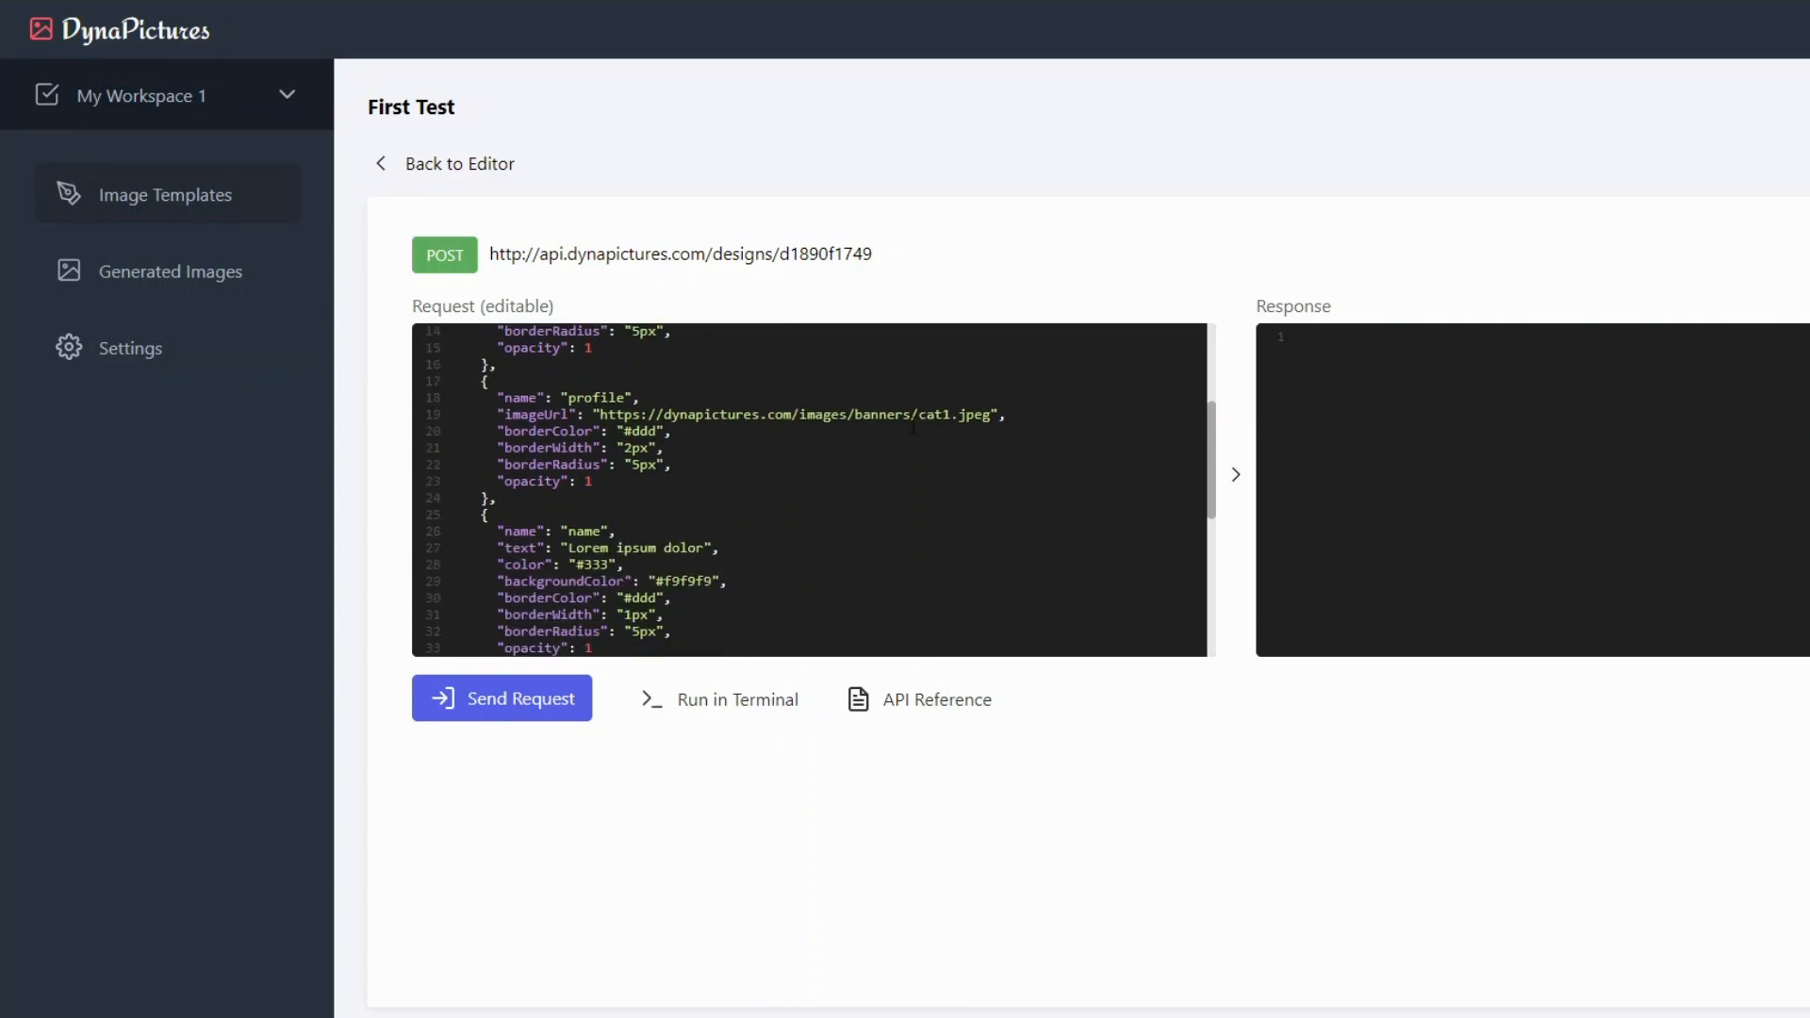
scroll(708, 491, "down", 2)
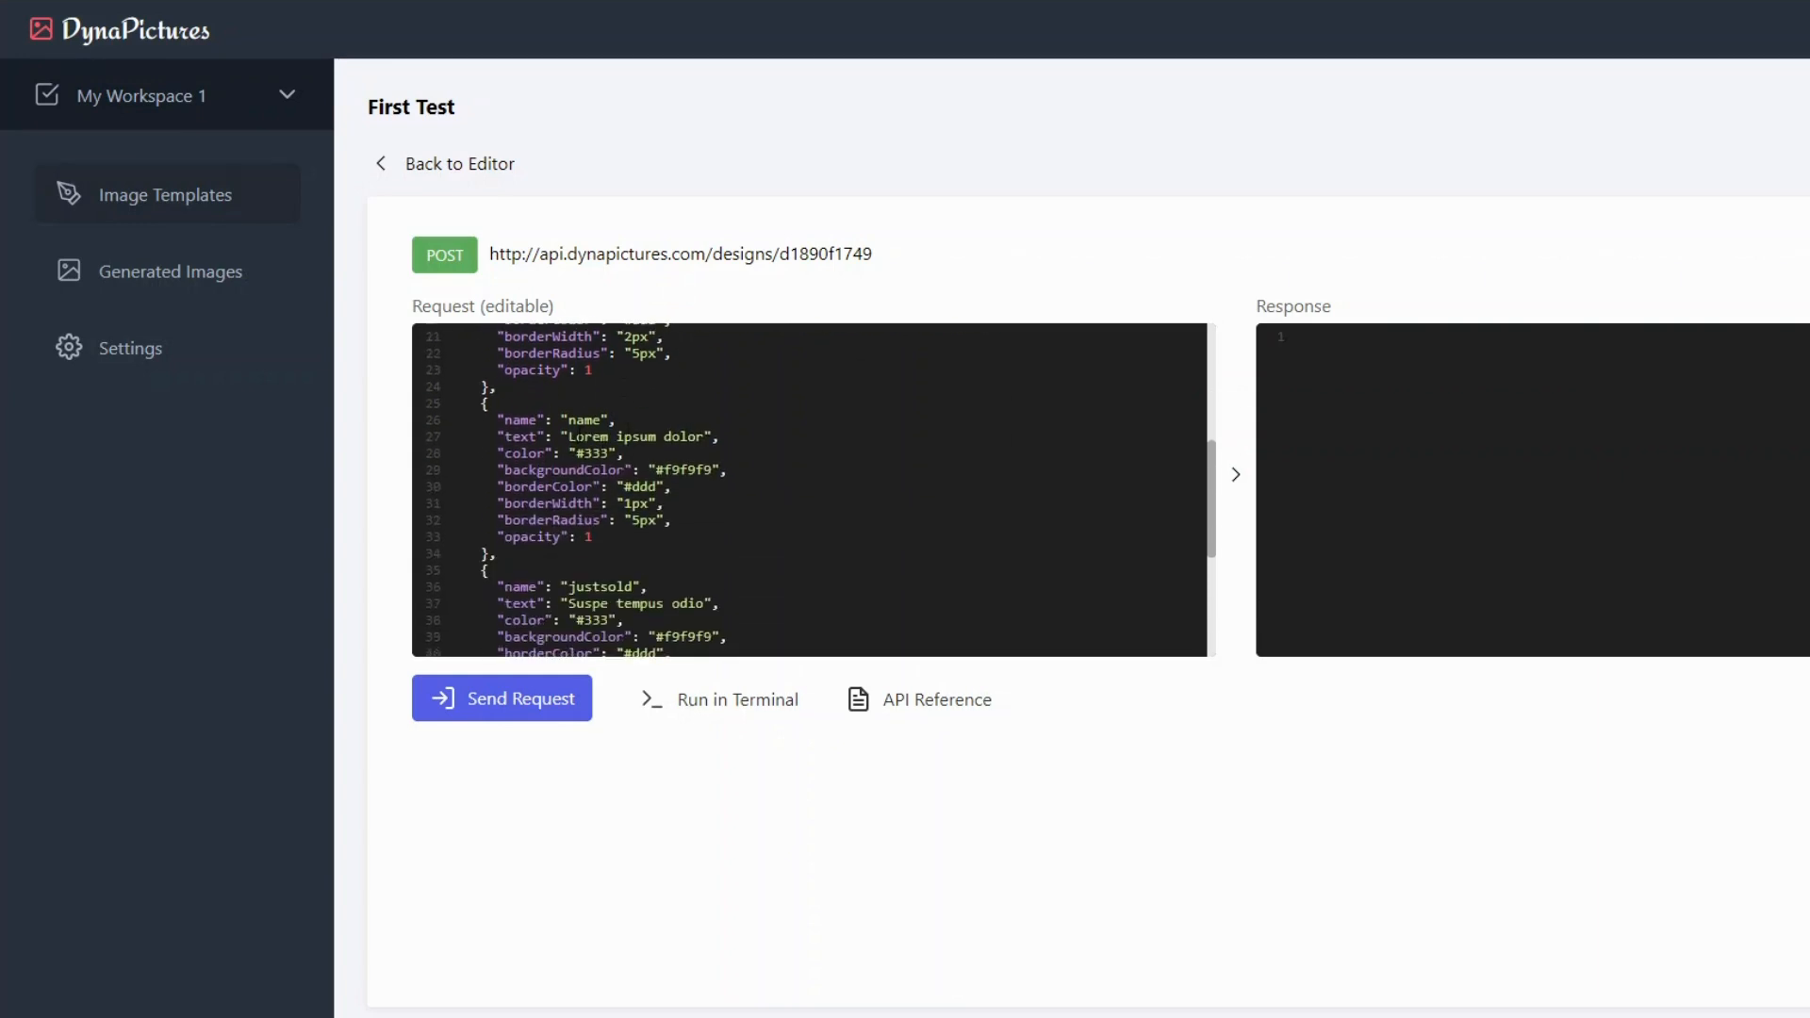
left_click_drag(568, 436, 704, 436)
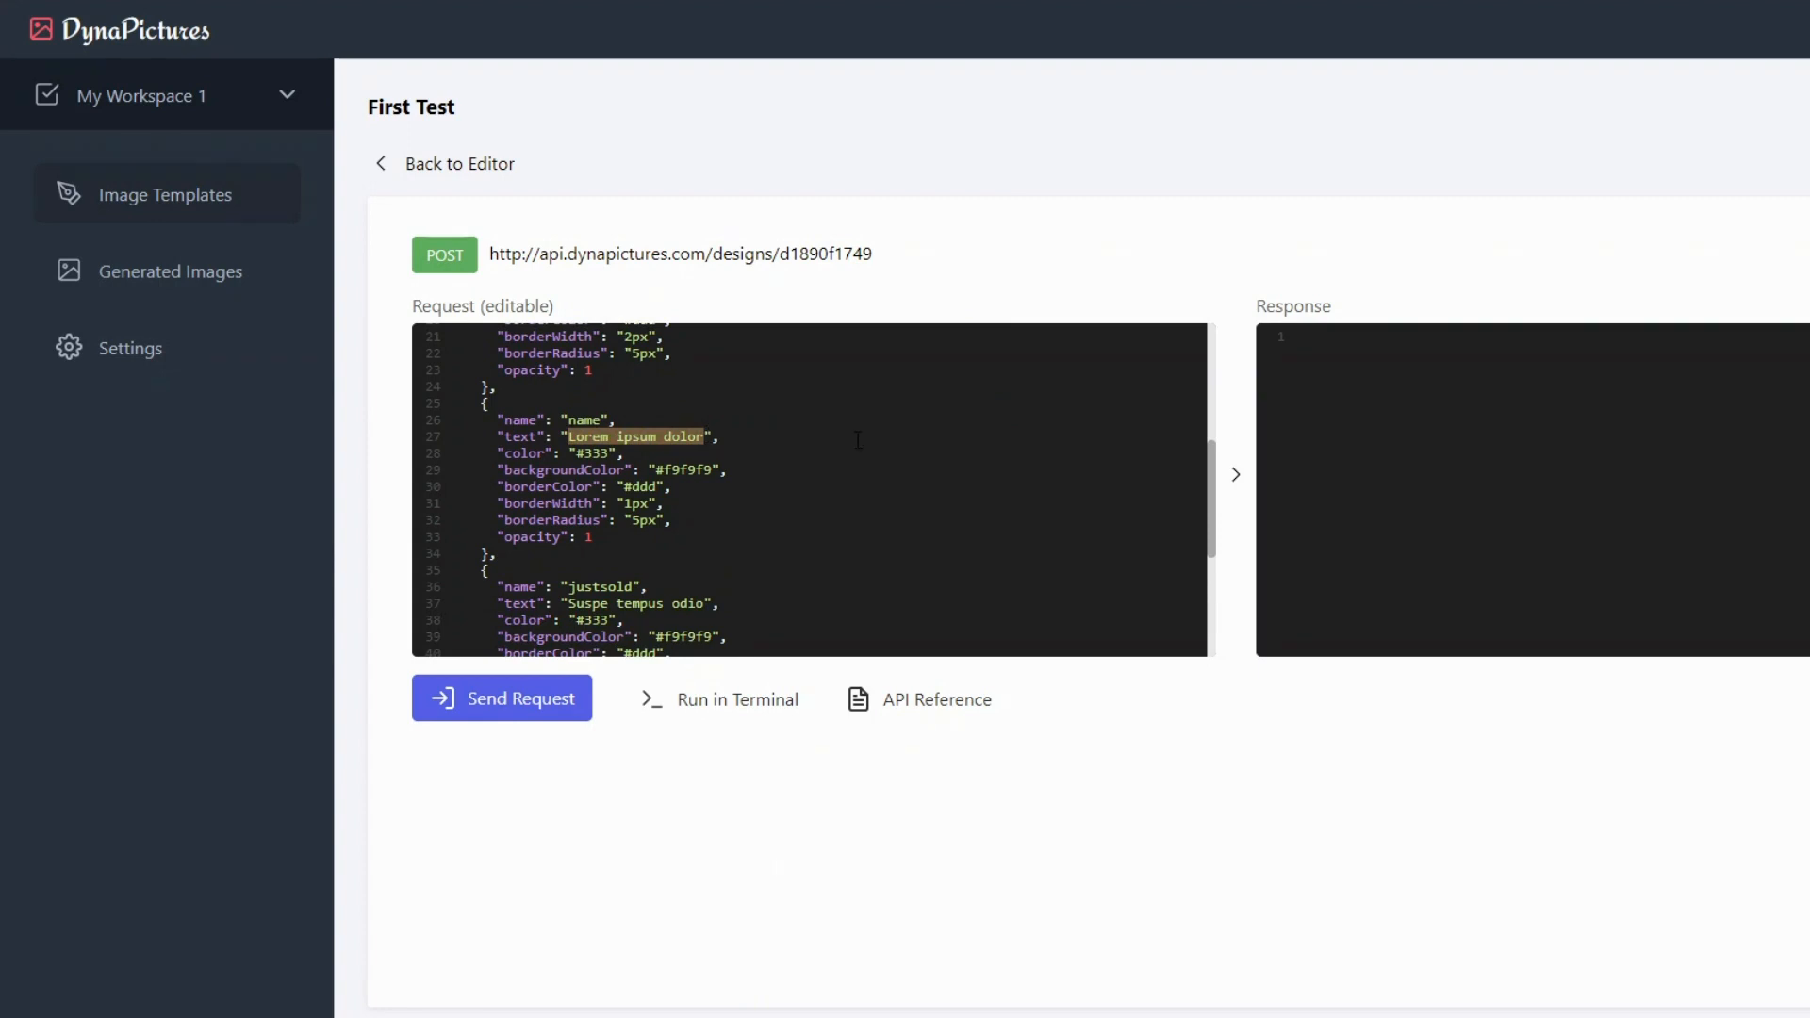
type("Salesman")
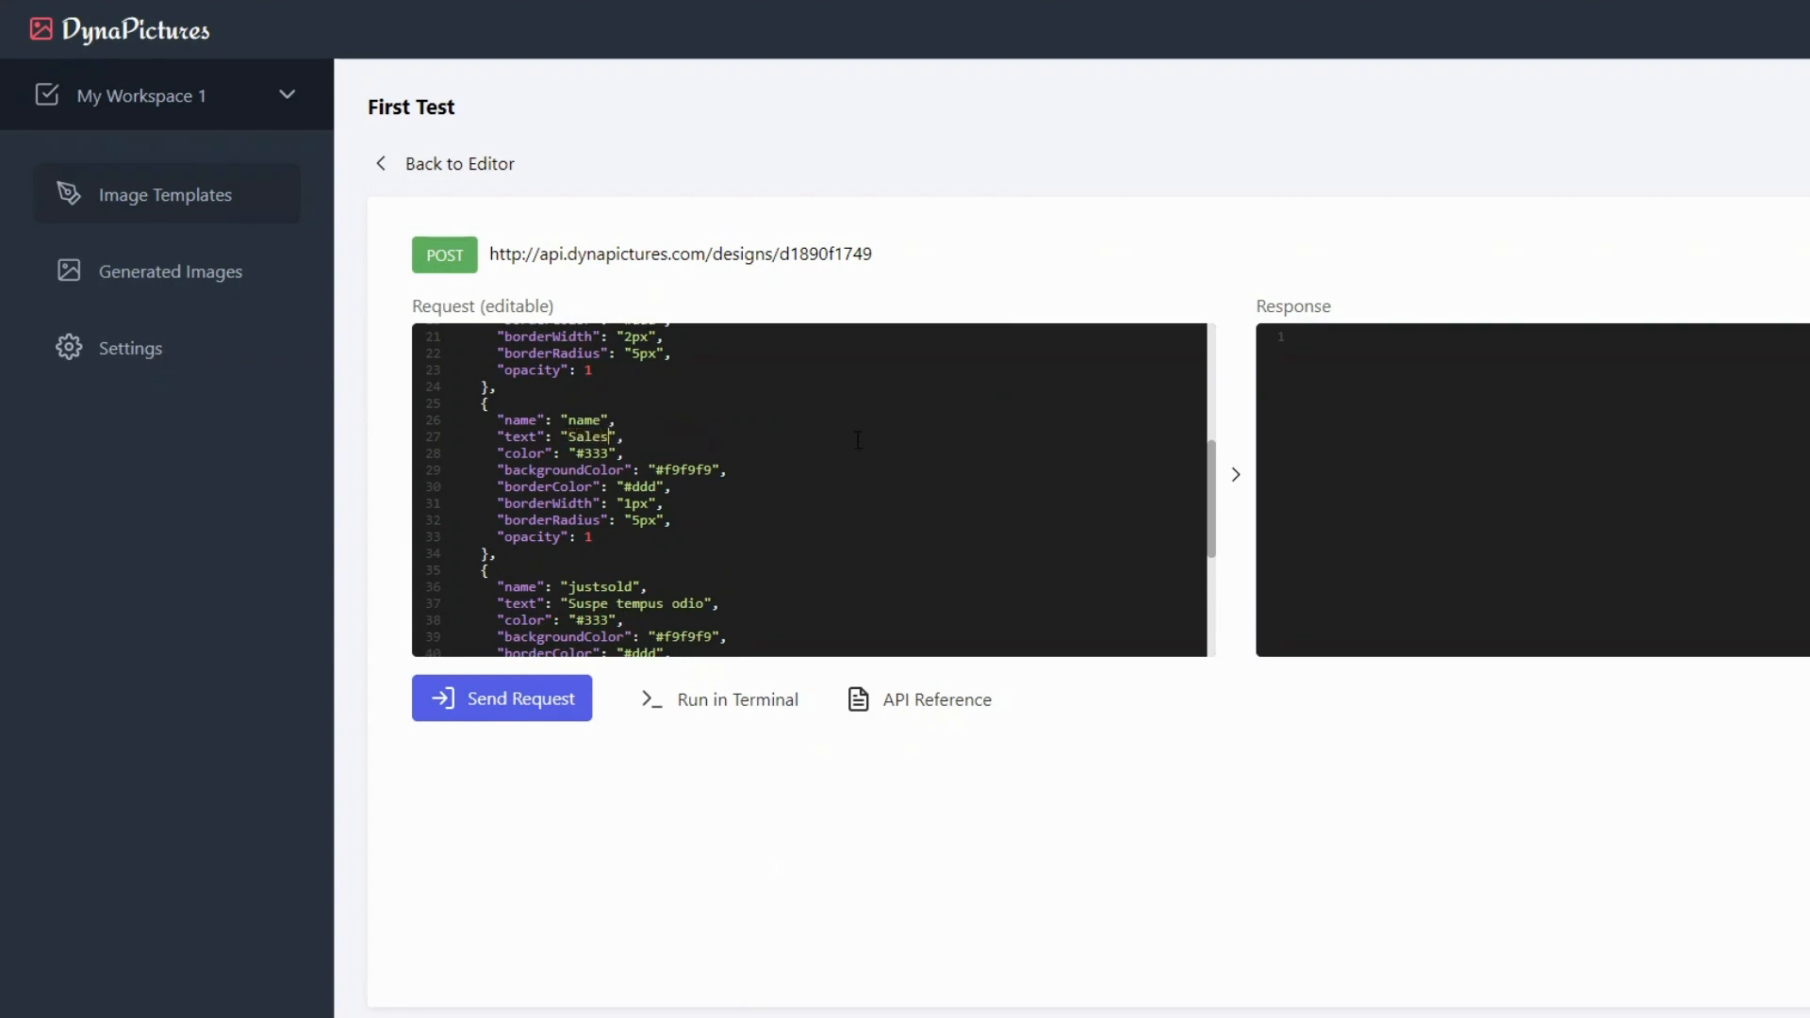
type(" Hall")
Step: Set the justsold layer's text to "Just Sold" and the customername layer's text to "MAster customer inc."
scroll(857, 441, "down", 4)
left_click_drag(568, 381, 705, 380)
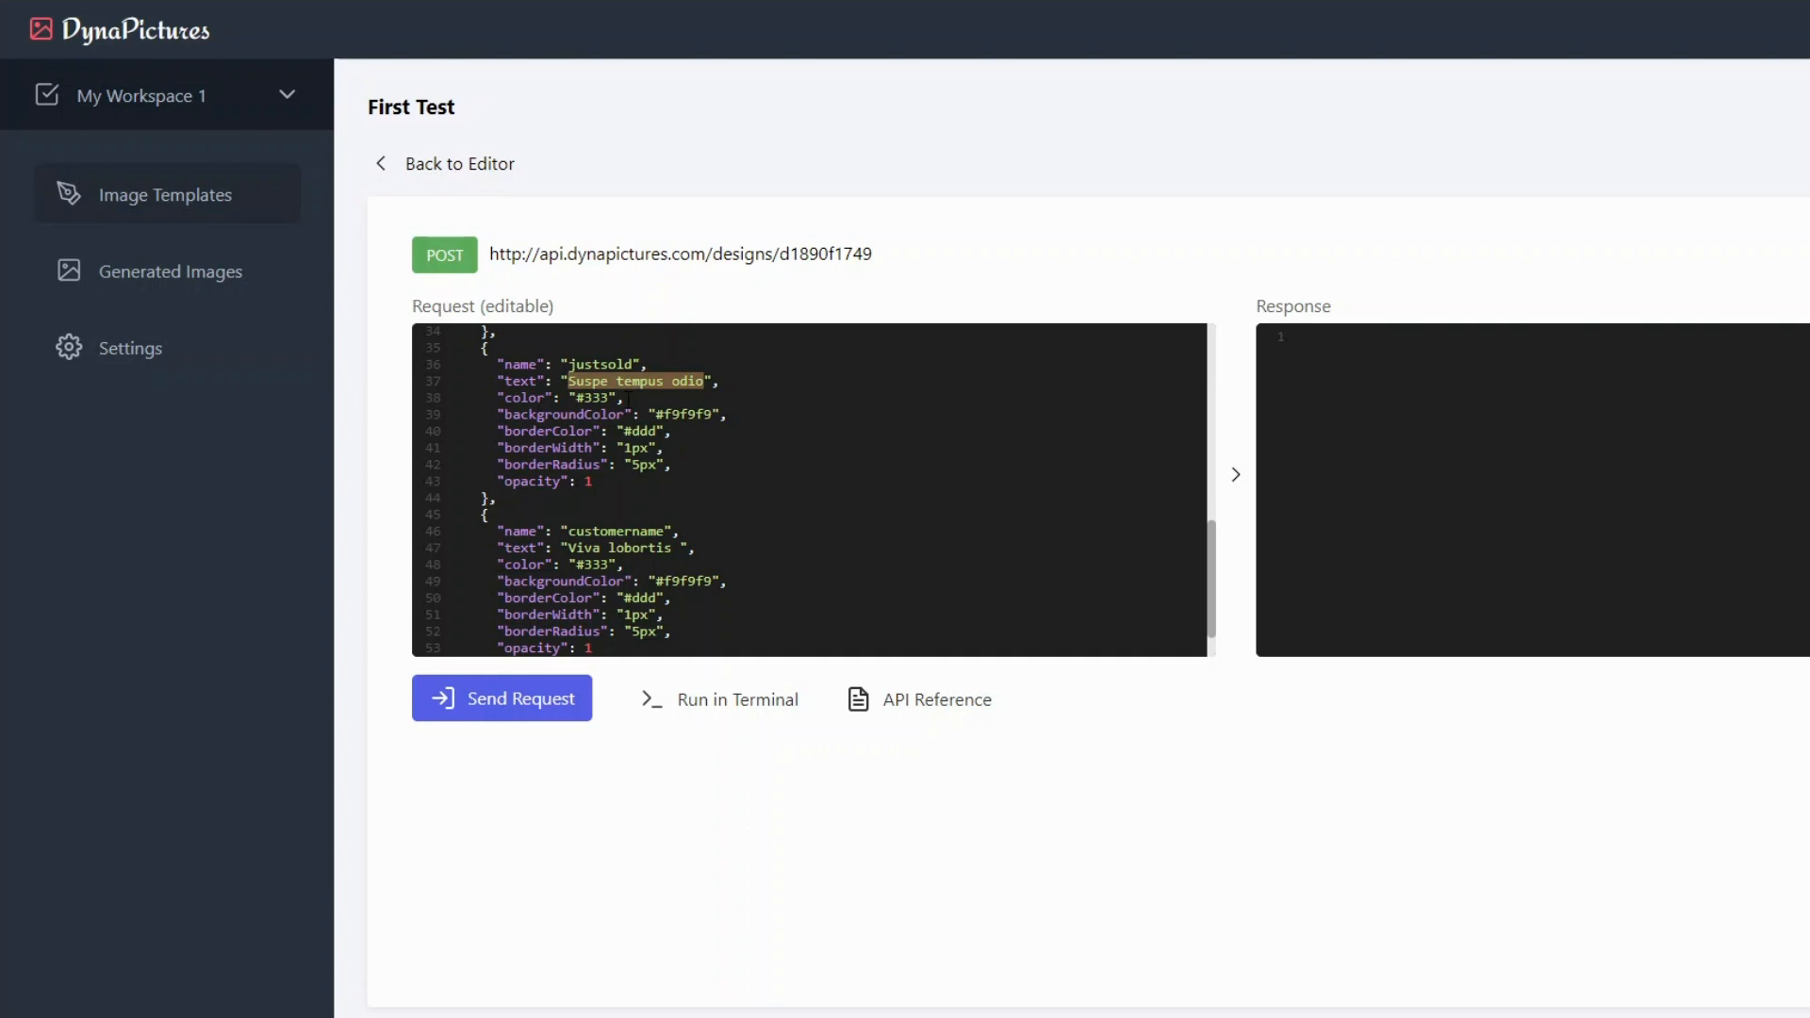
type("Just Sold")
scroll(628, 400, "down", 1)
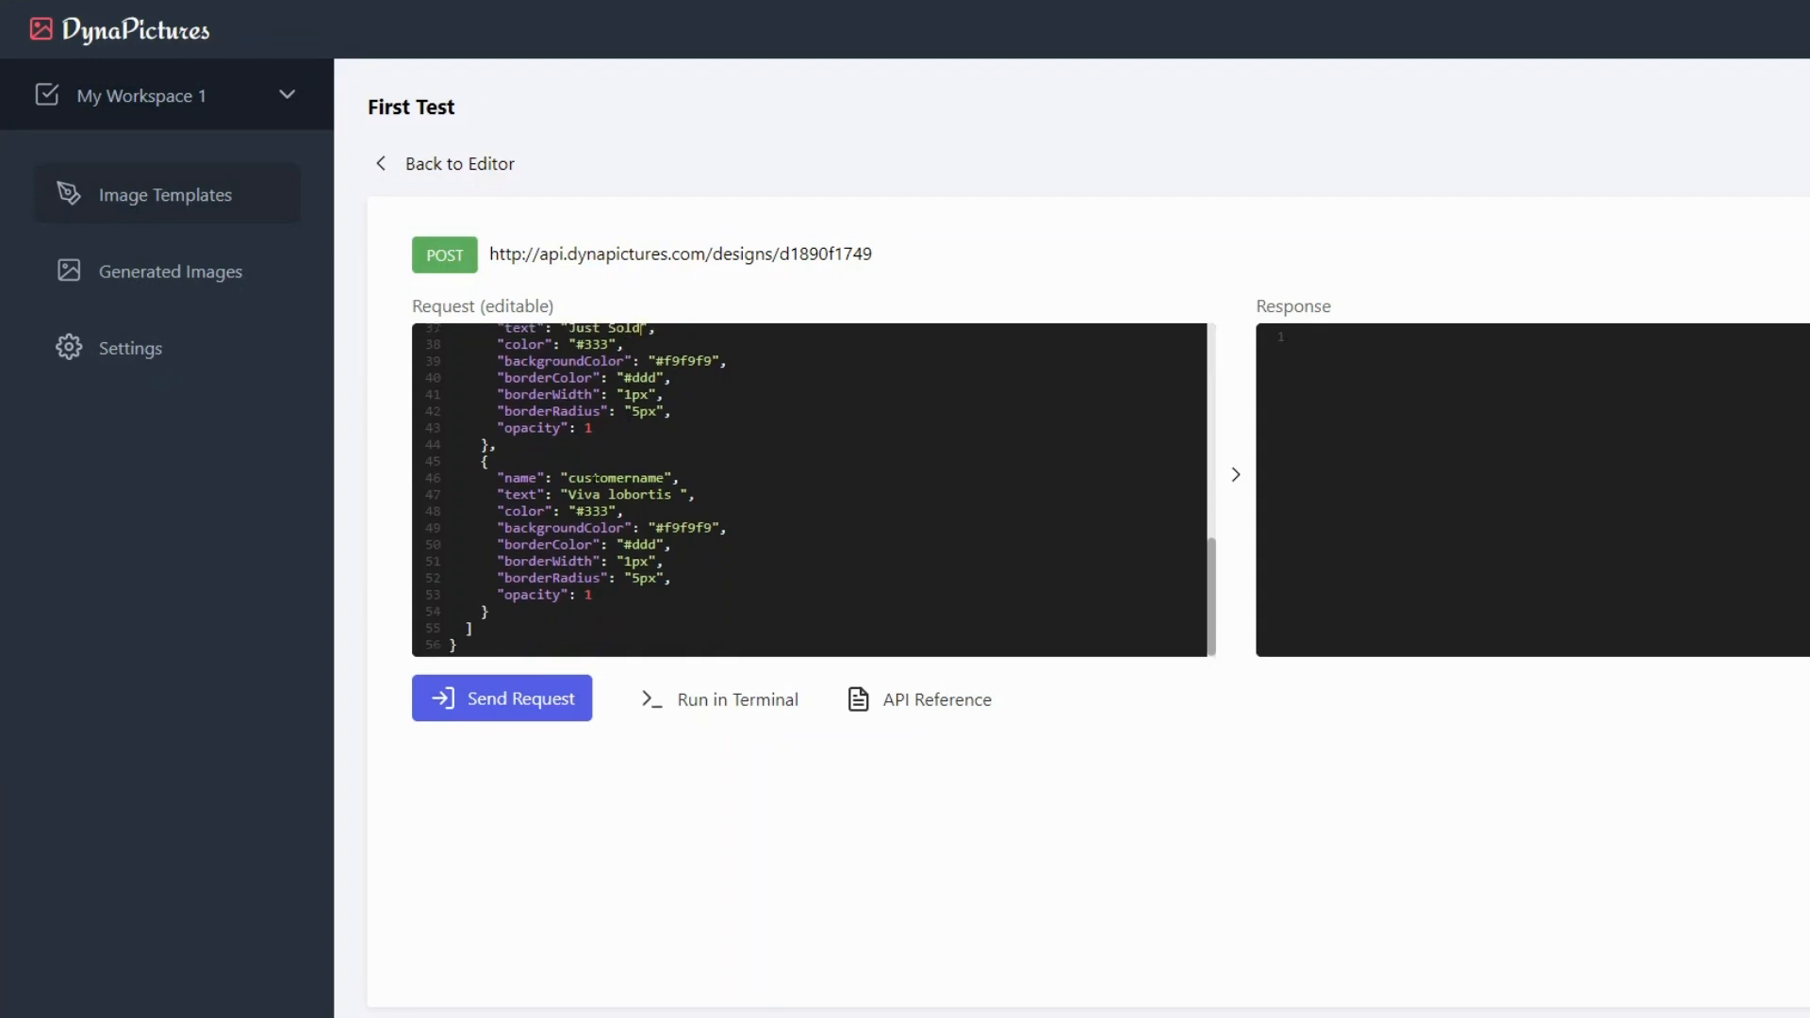
left_click_drag(566, 494, 679, 493)
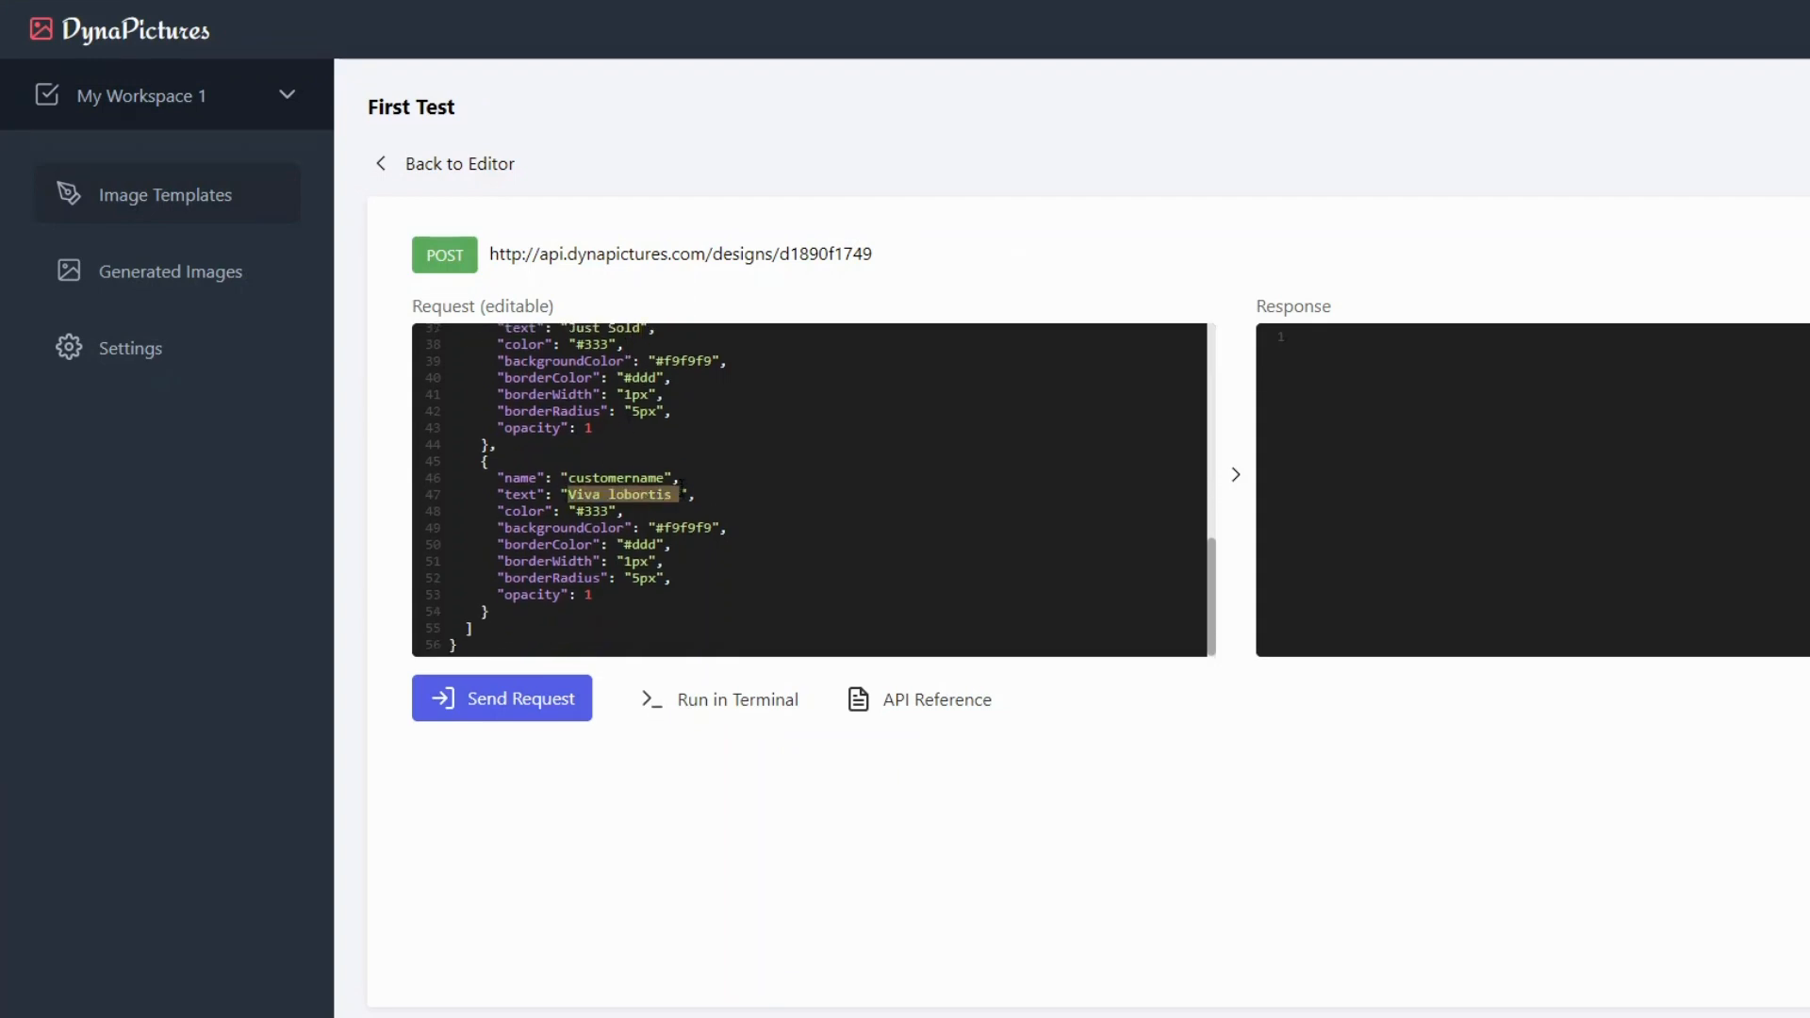
type("MAster customer ")
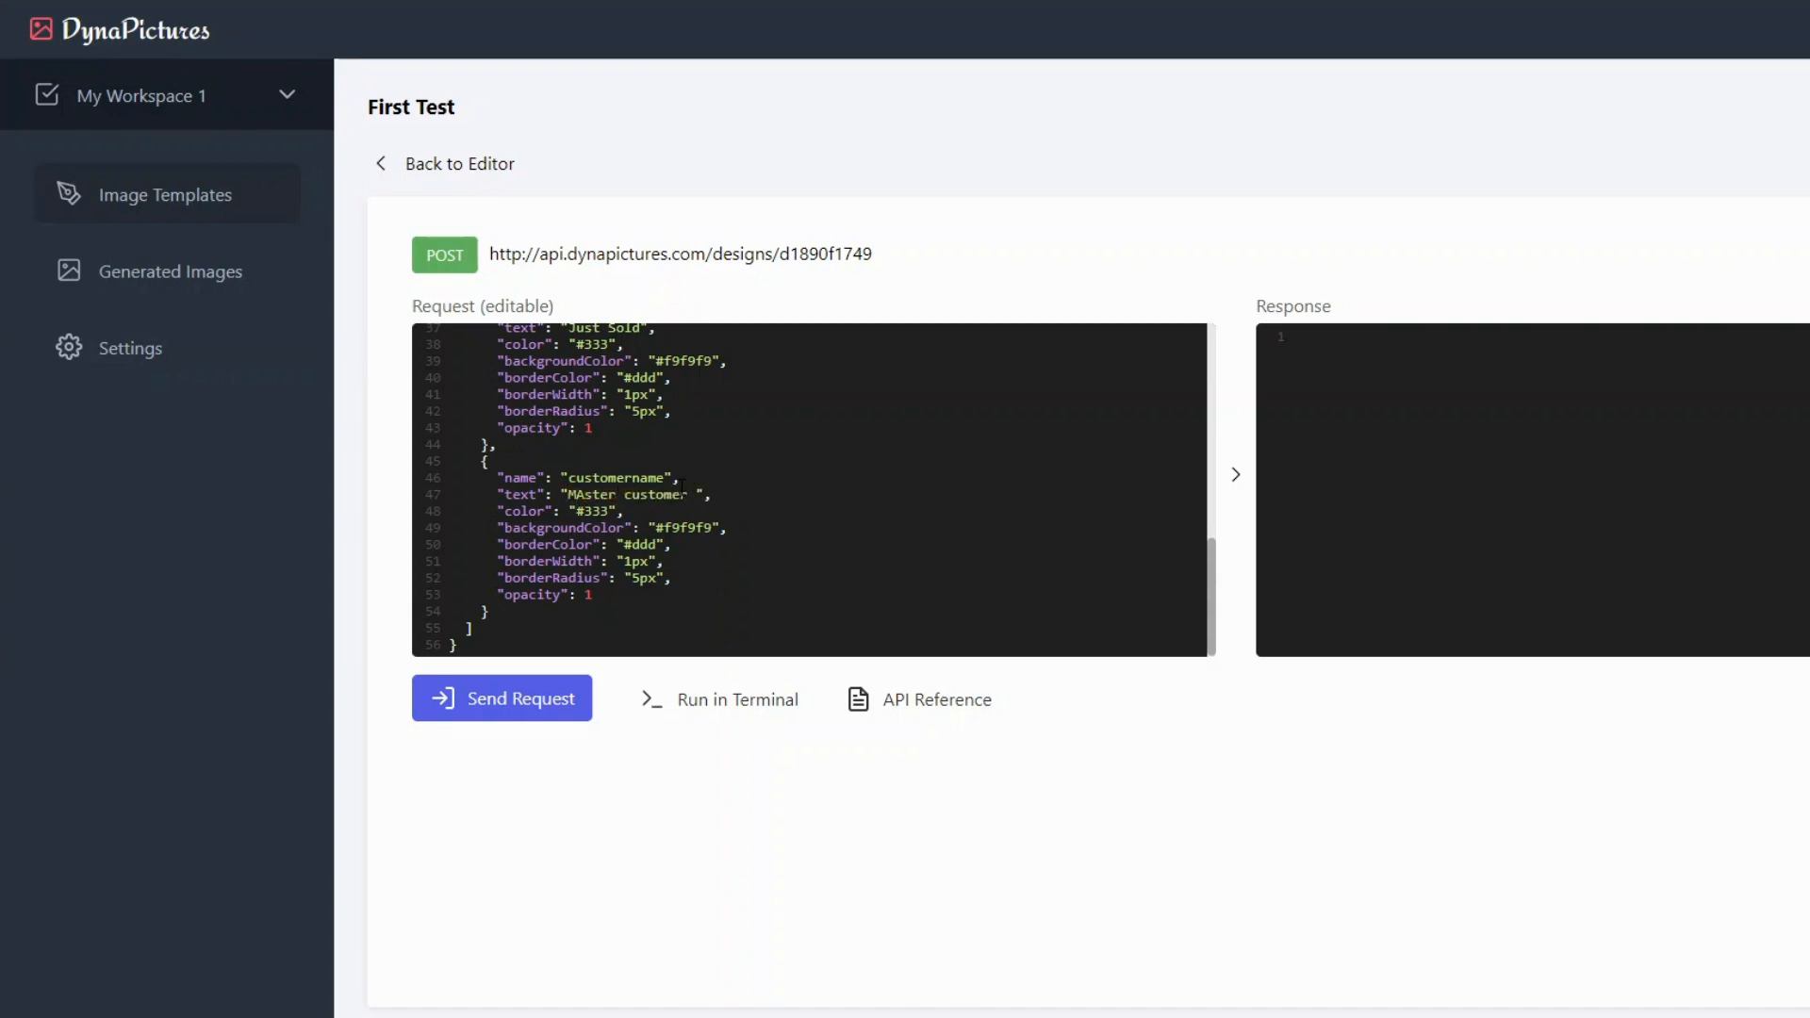
type("inc.")
Step: Send the API request and open the generated image in a new browser tab
left_click(557, 698)
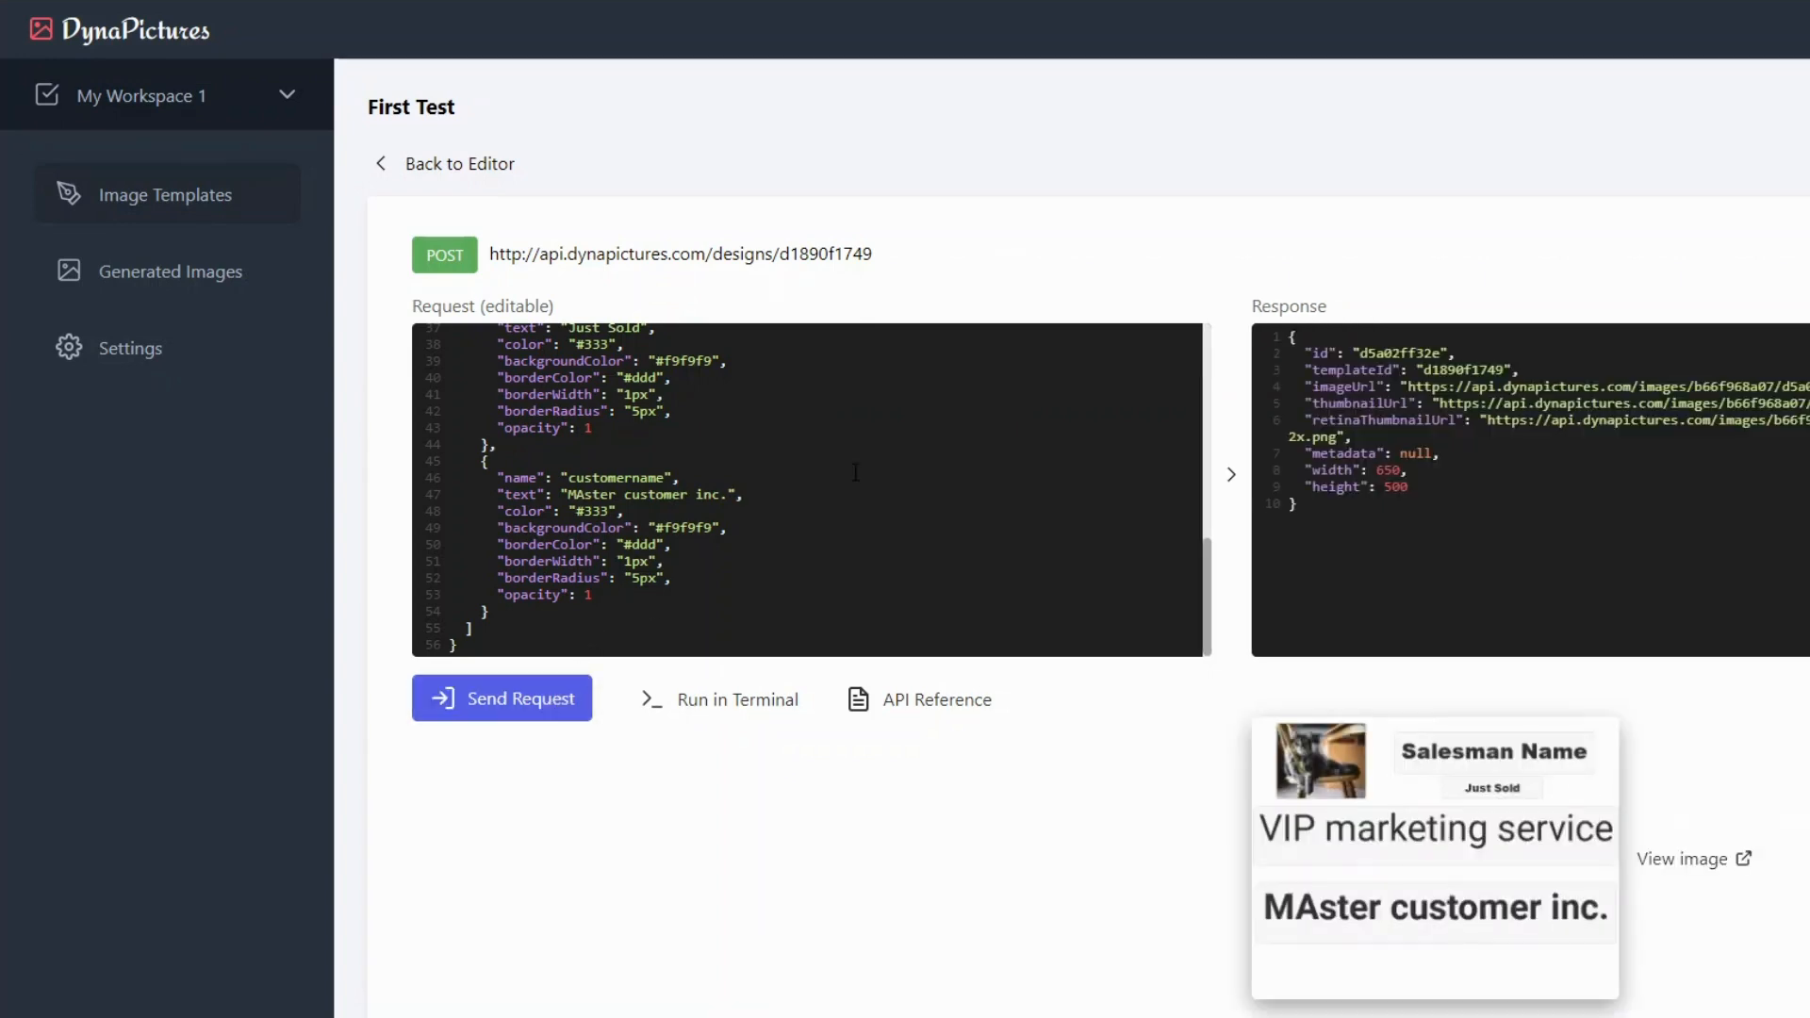
scroll(1369, 807, "down", 1)
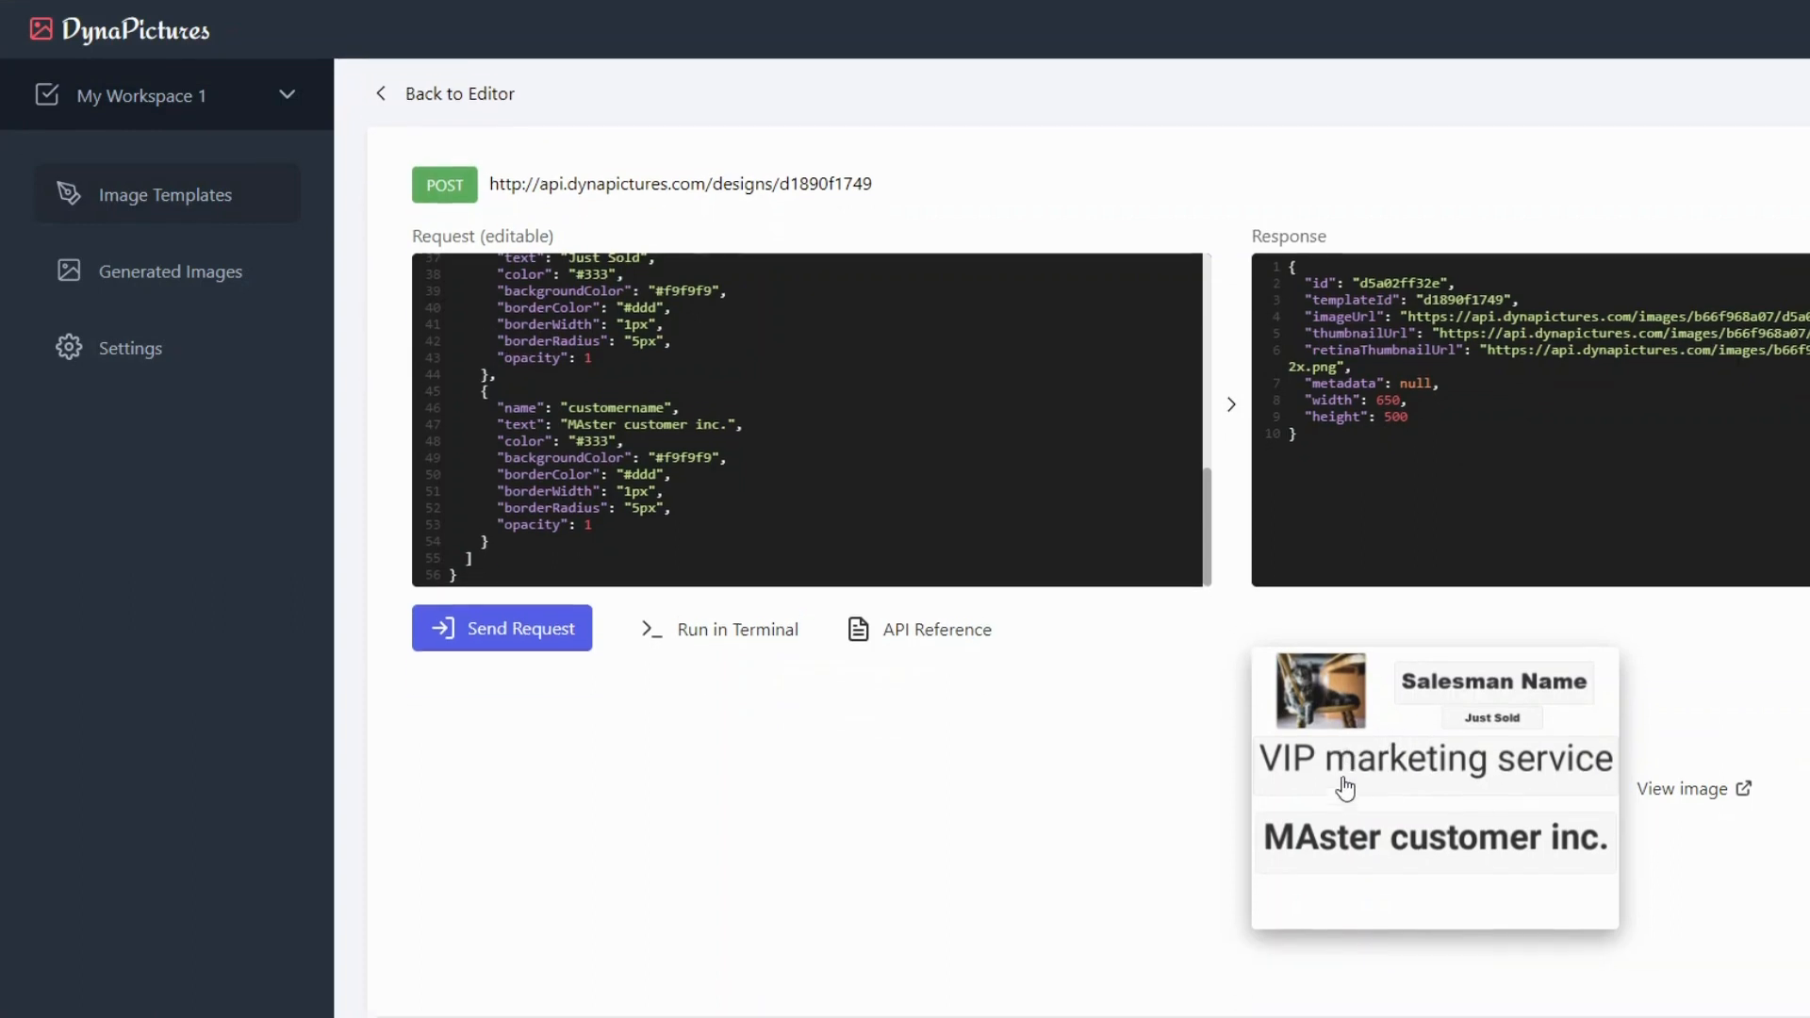
right_click(1697, 784)
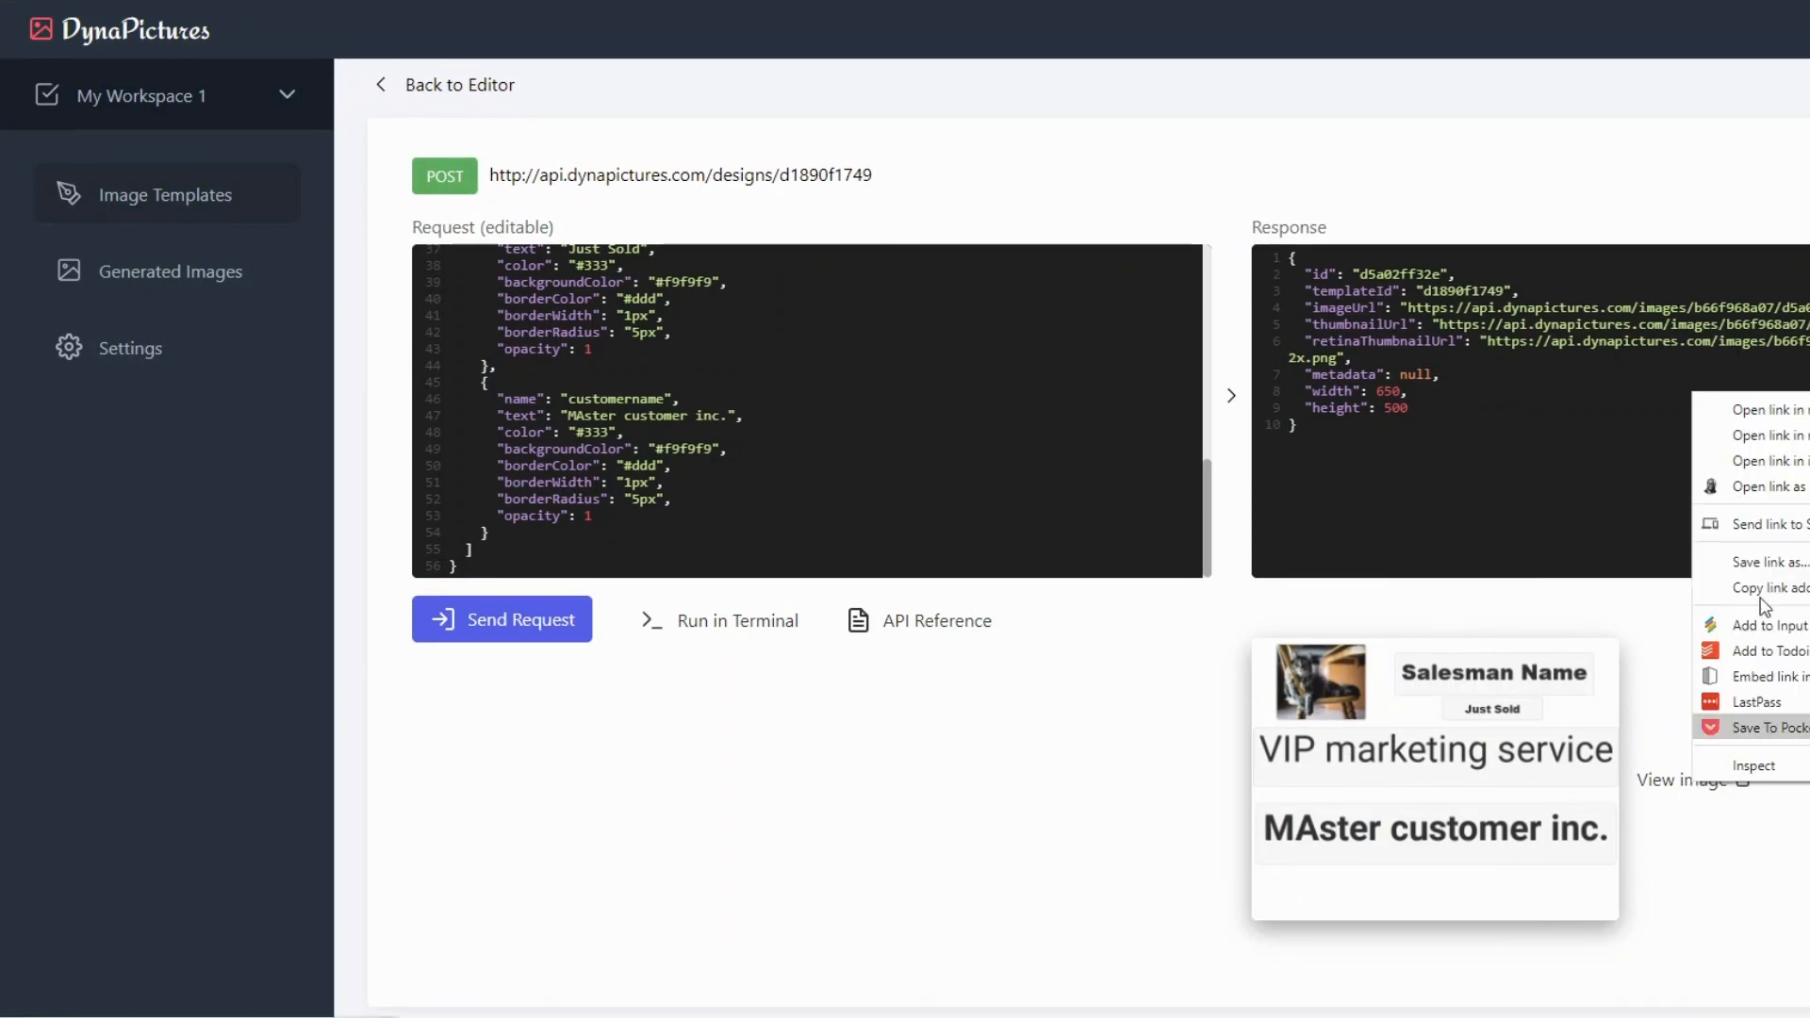
left_click(1794, 420)
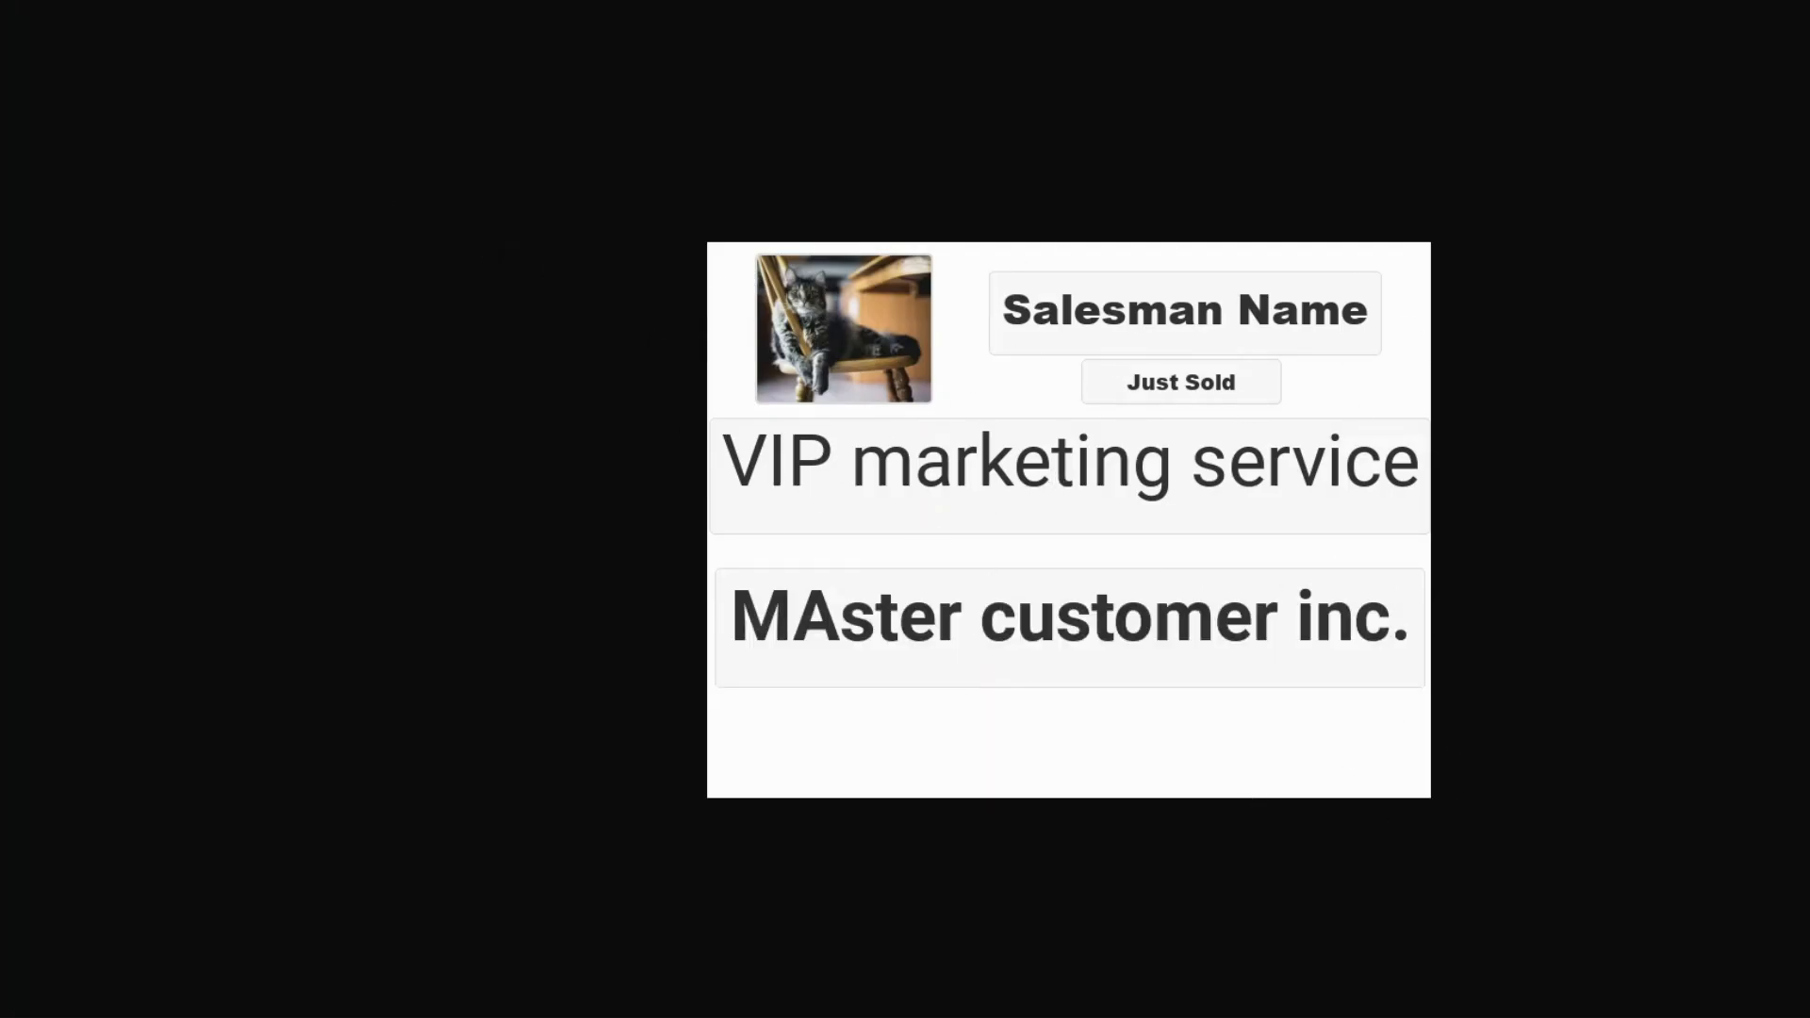
Step: Return to the API console and review the request's parameters, including the customername layer's background color
left_click(424, 2)
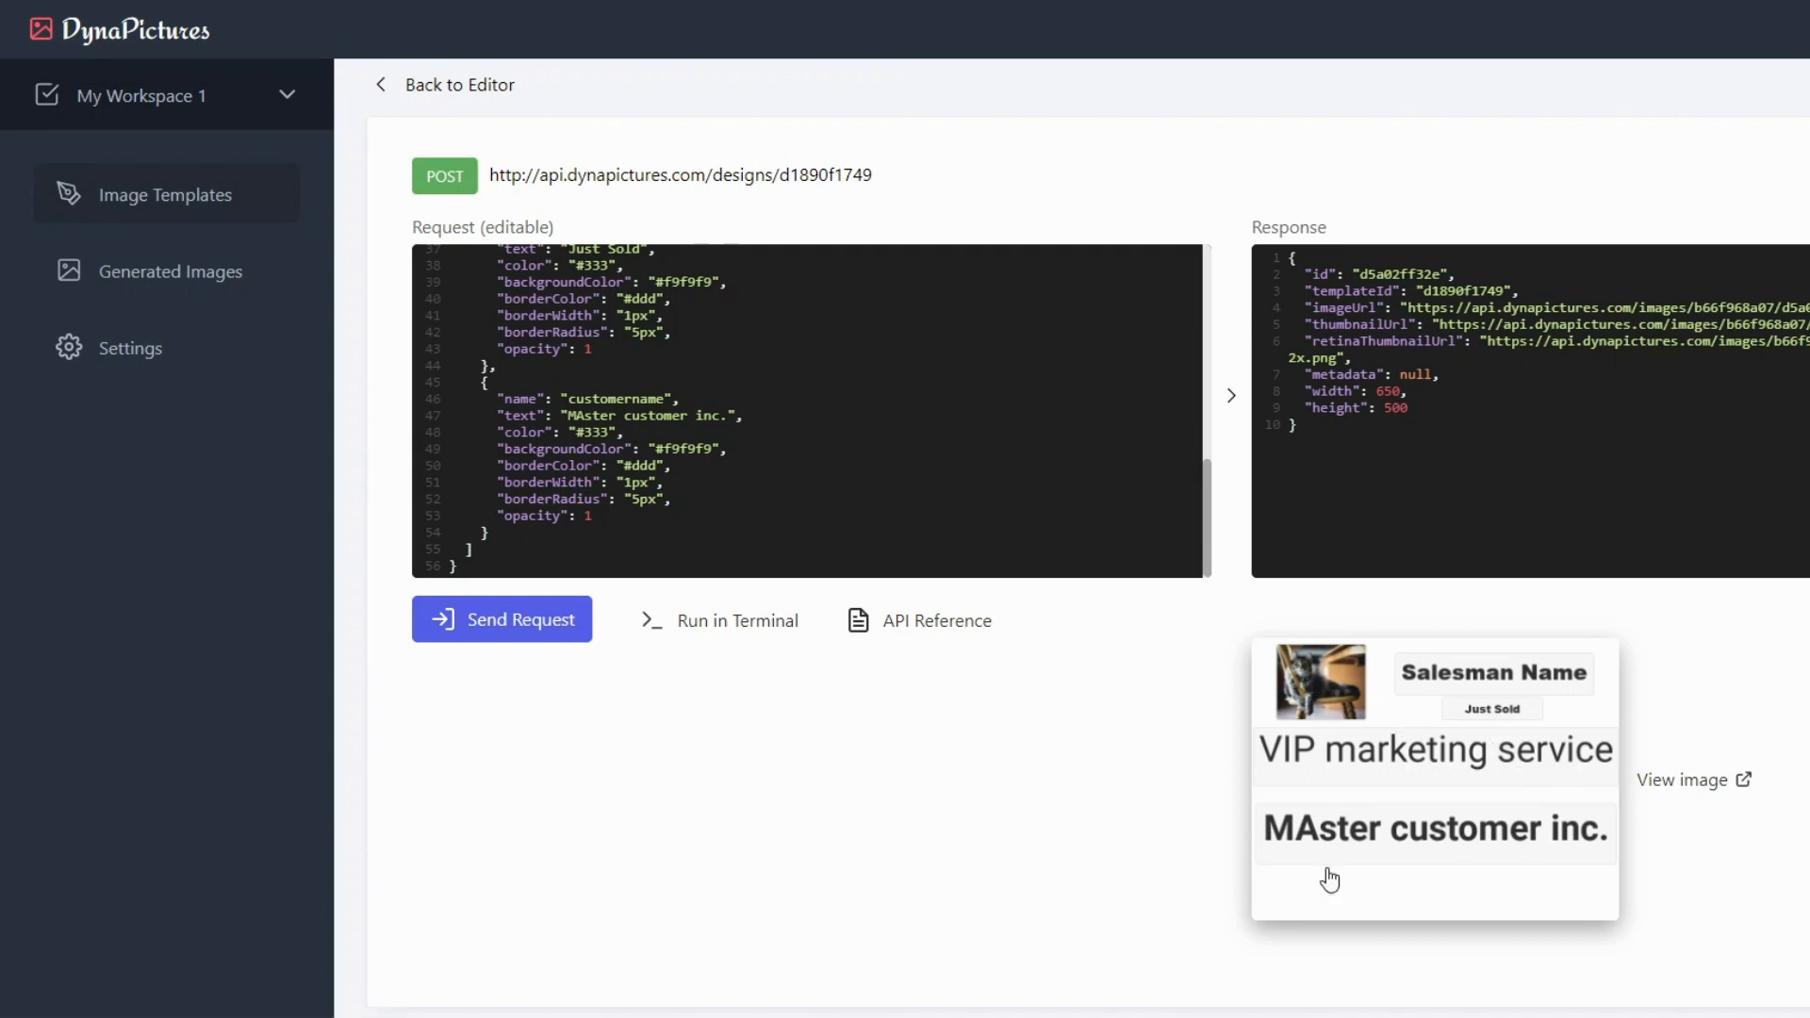
left_click_drag(662, 450, 713, 457)
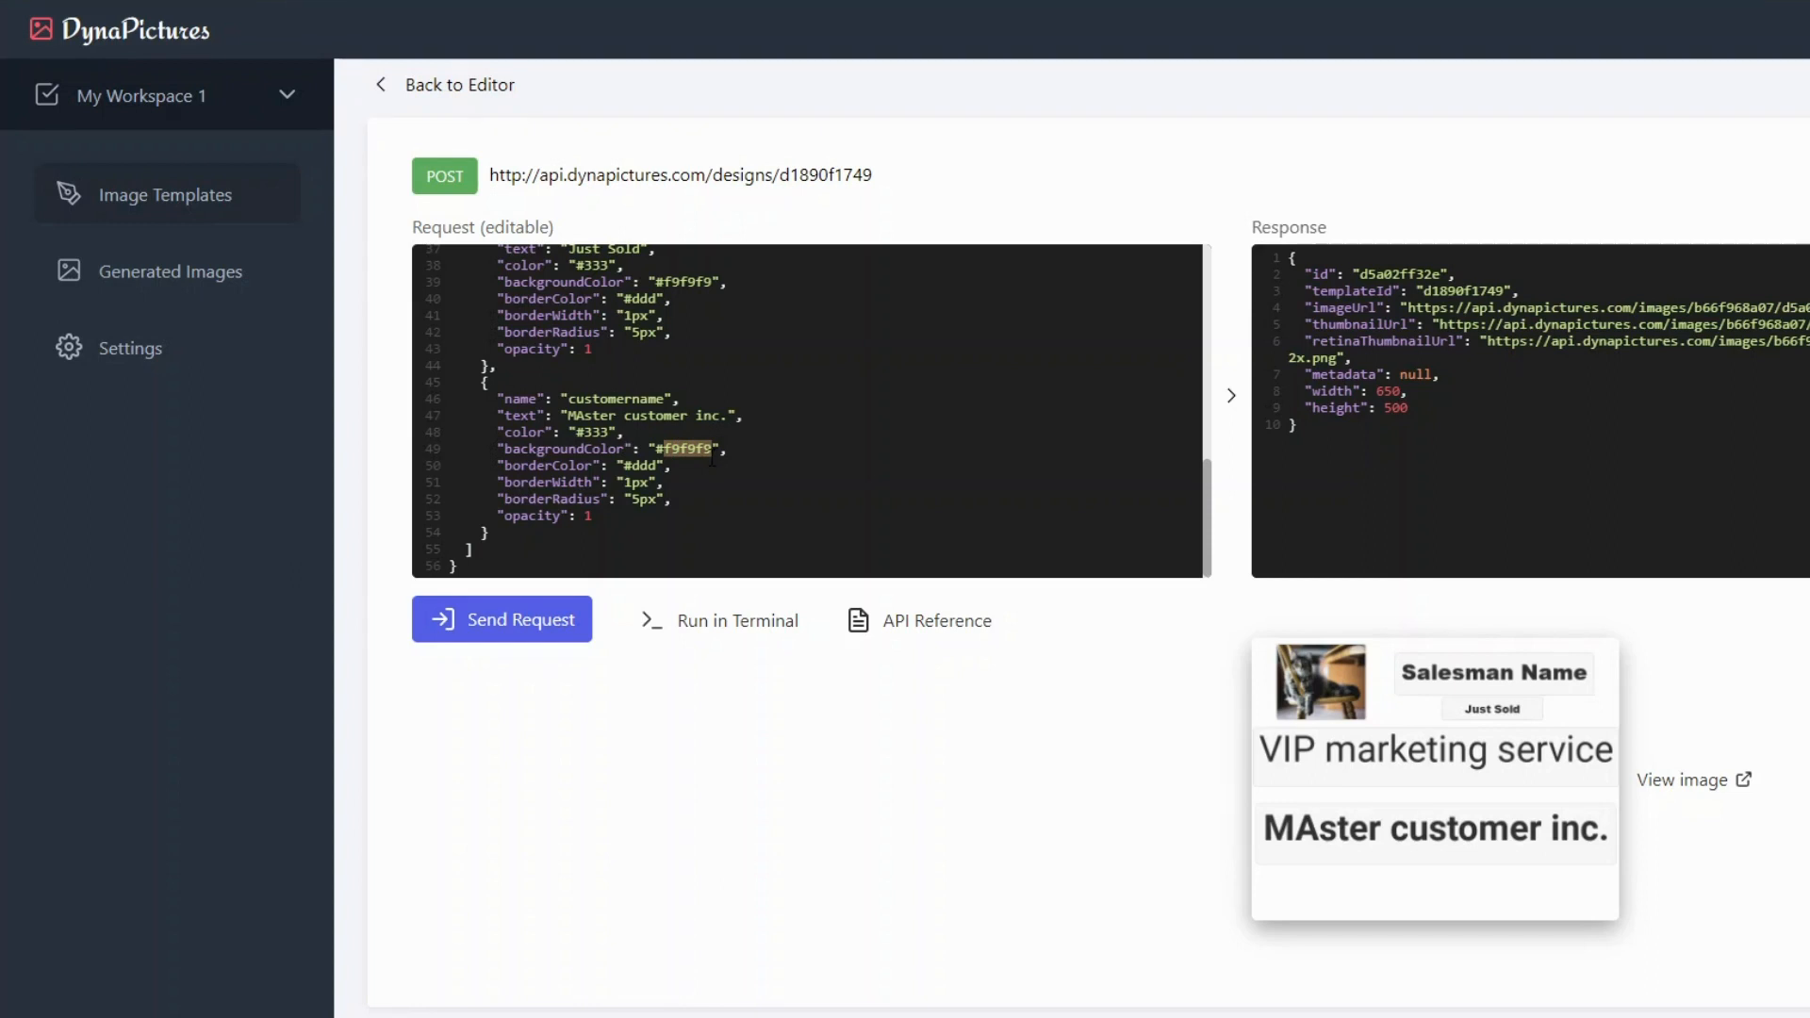
scroll(675, 497, "up", 10)
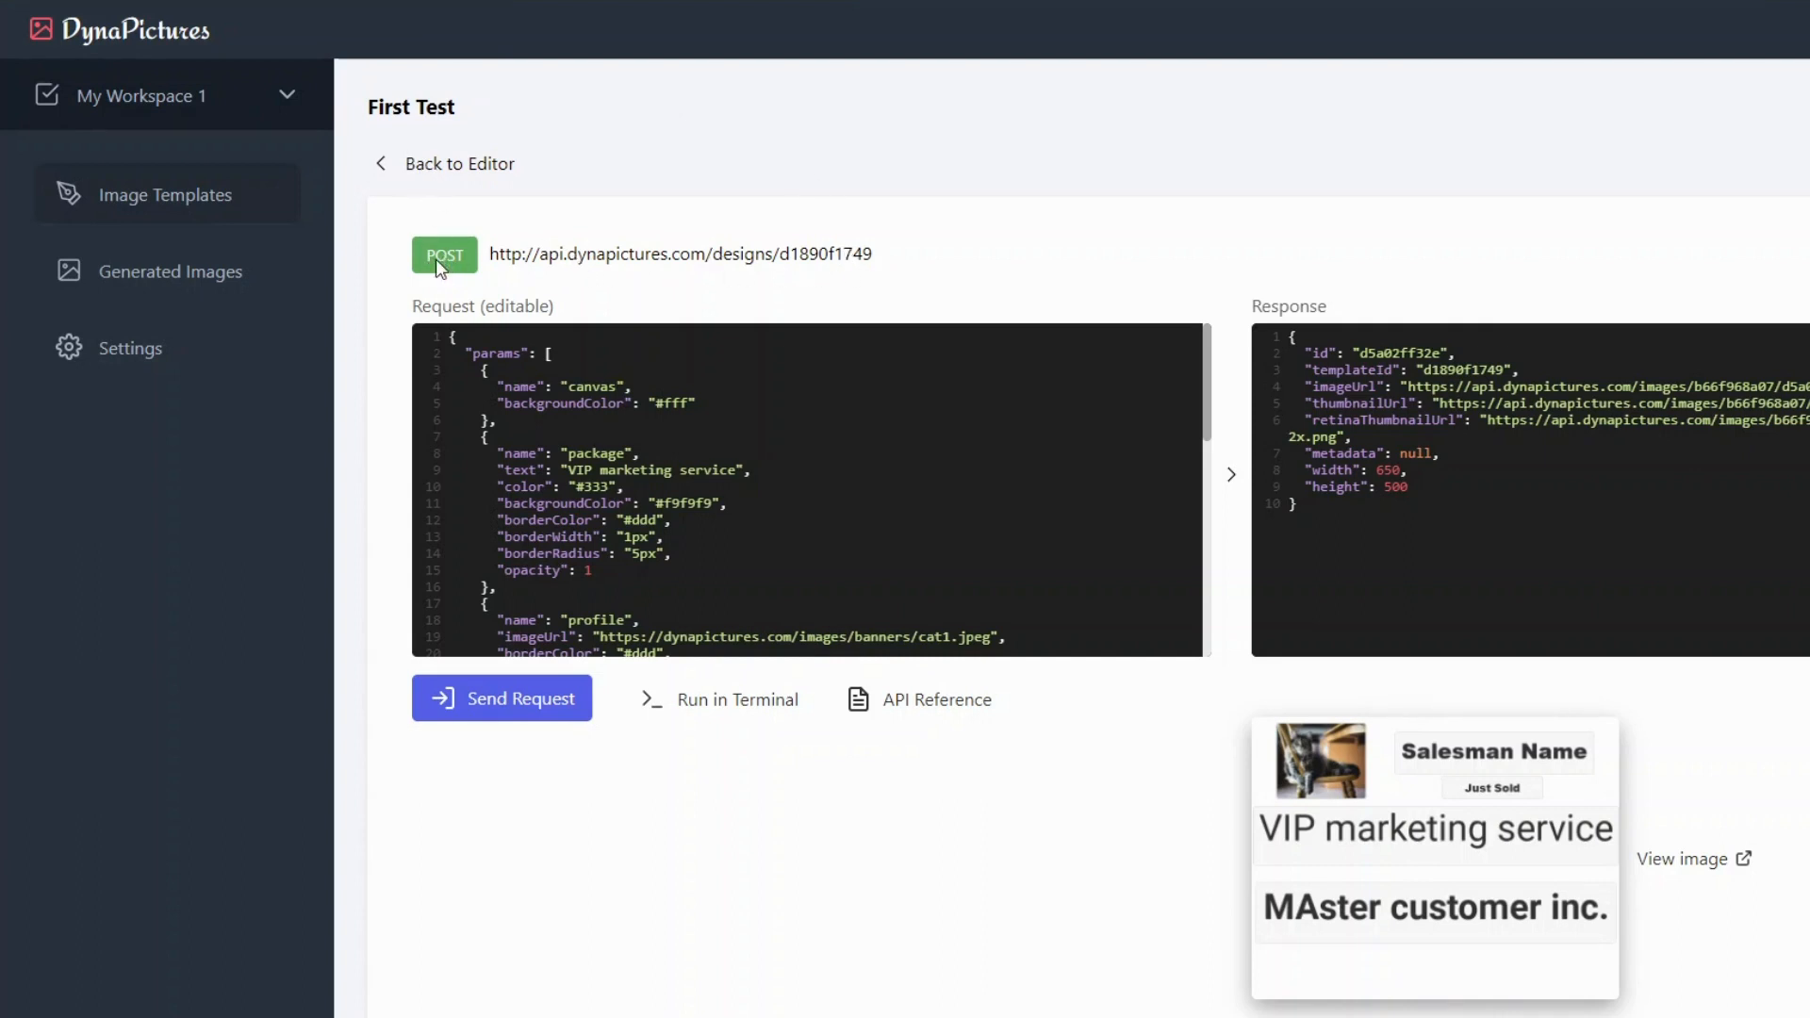
Step: Leave the API console, go to the DynaPictures website and open its API reference
left_click(452, 170)
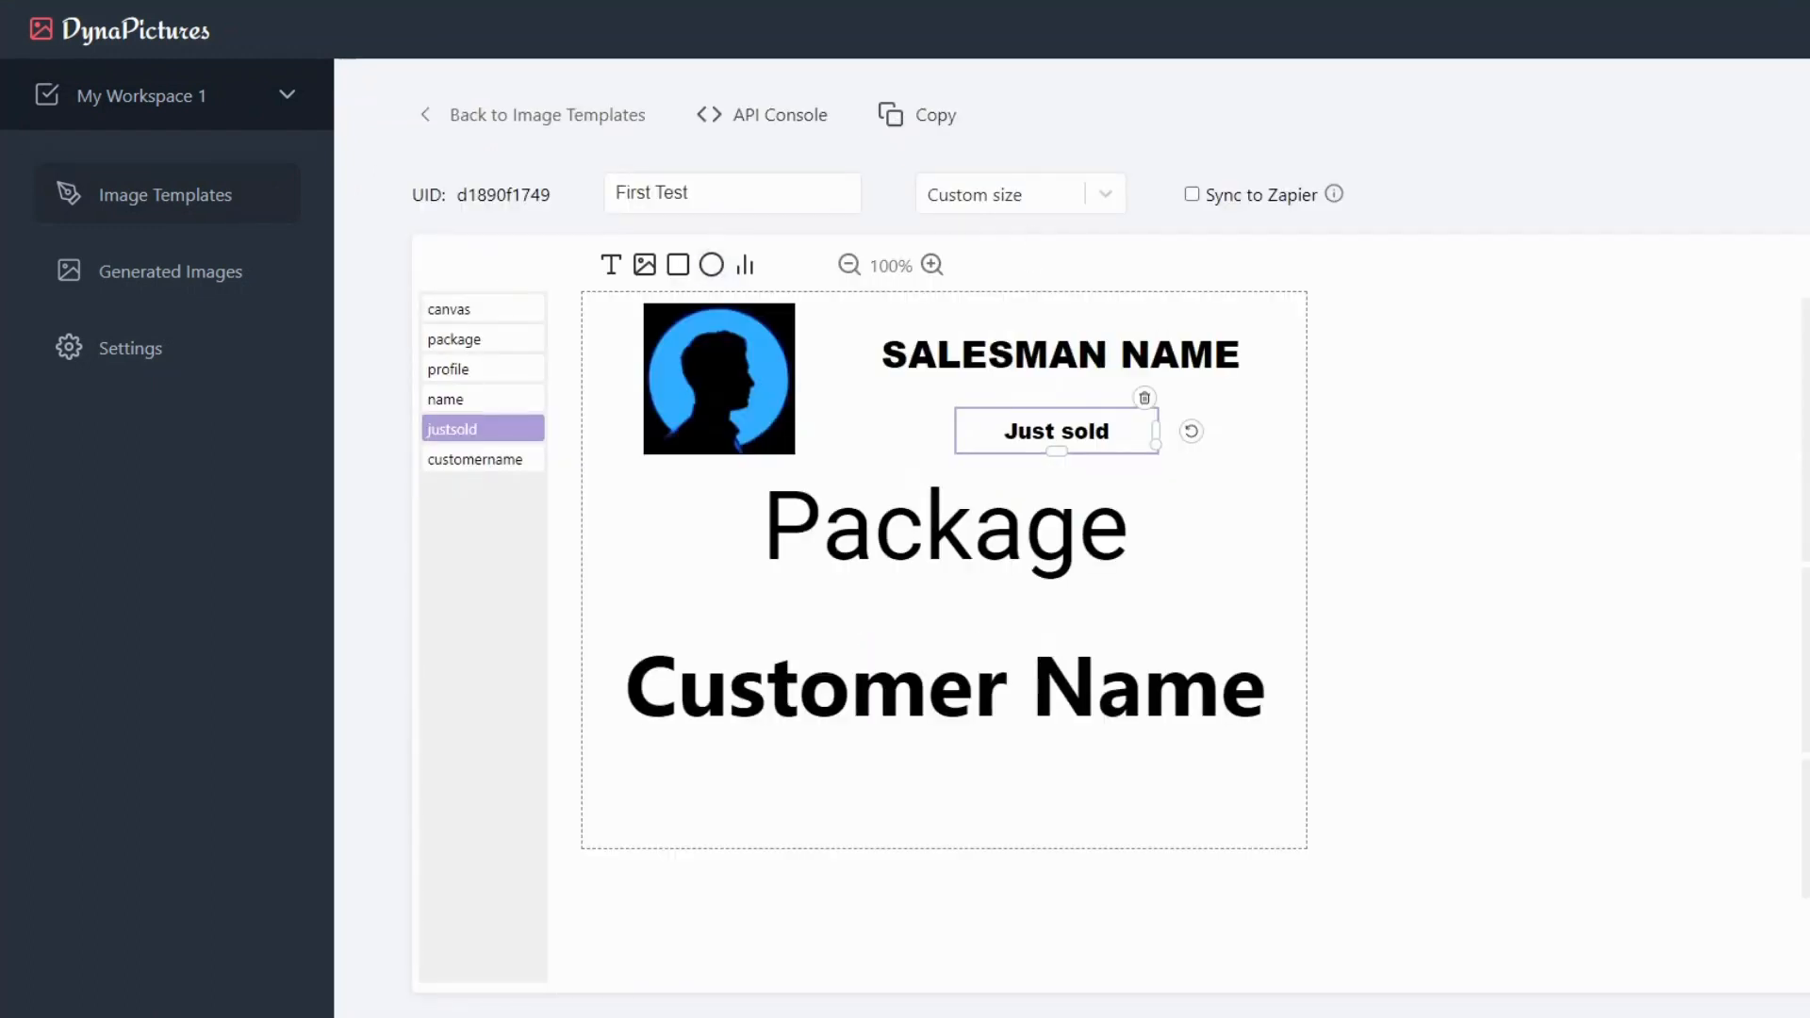
right_click(259, 1)
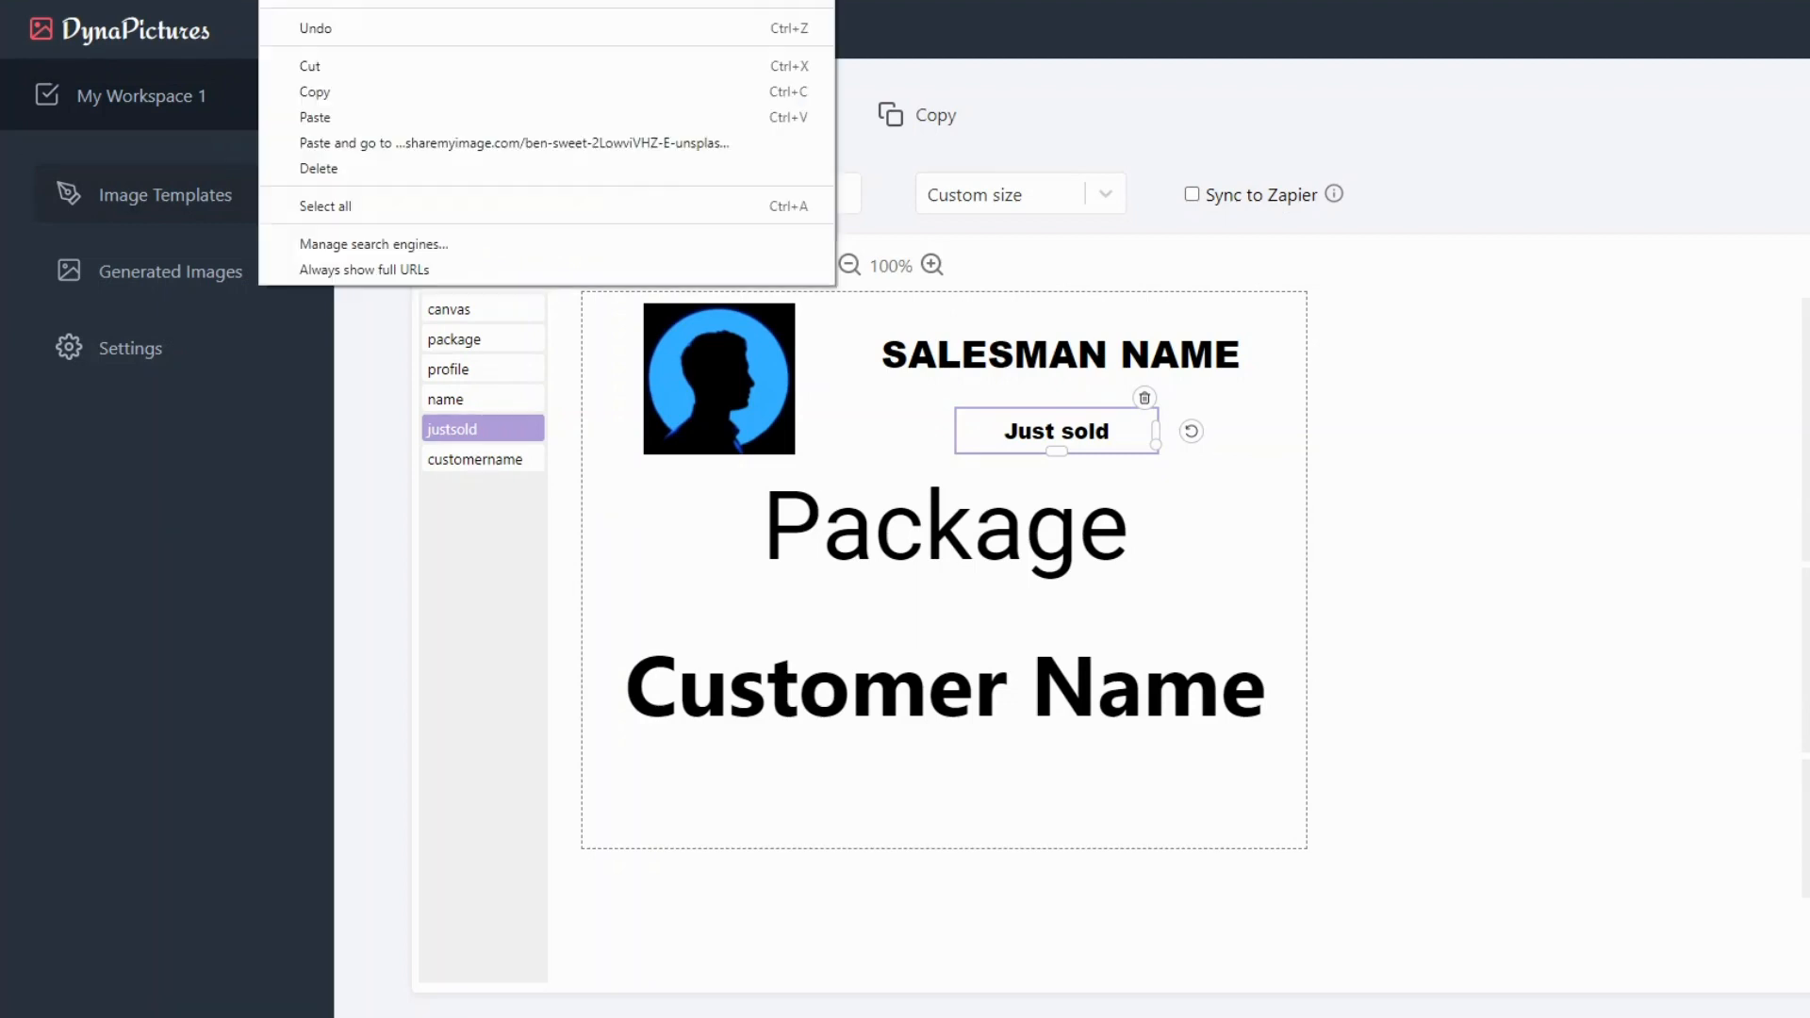
left_click(343, 117)
key("Return")
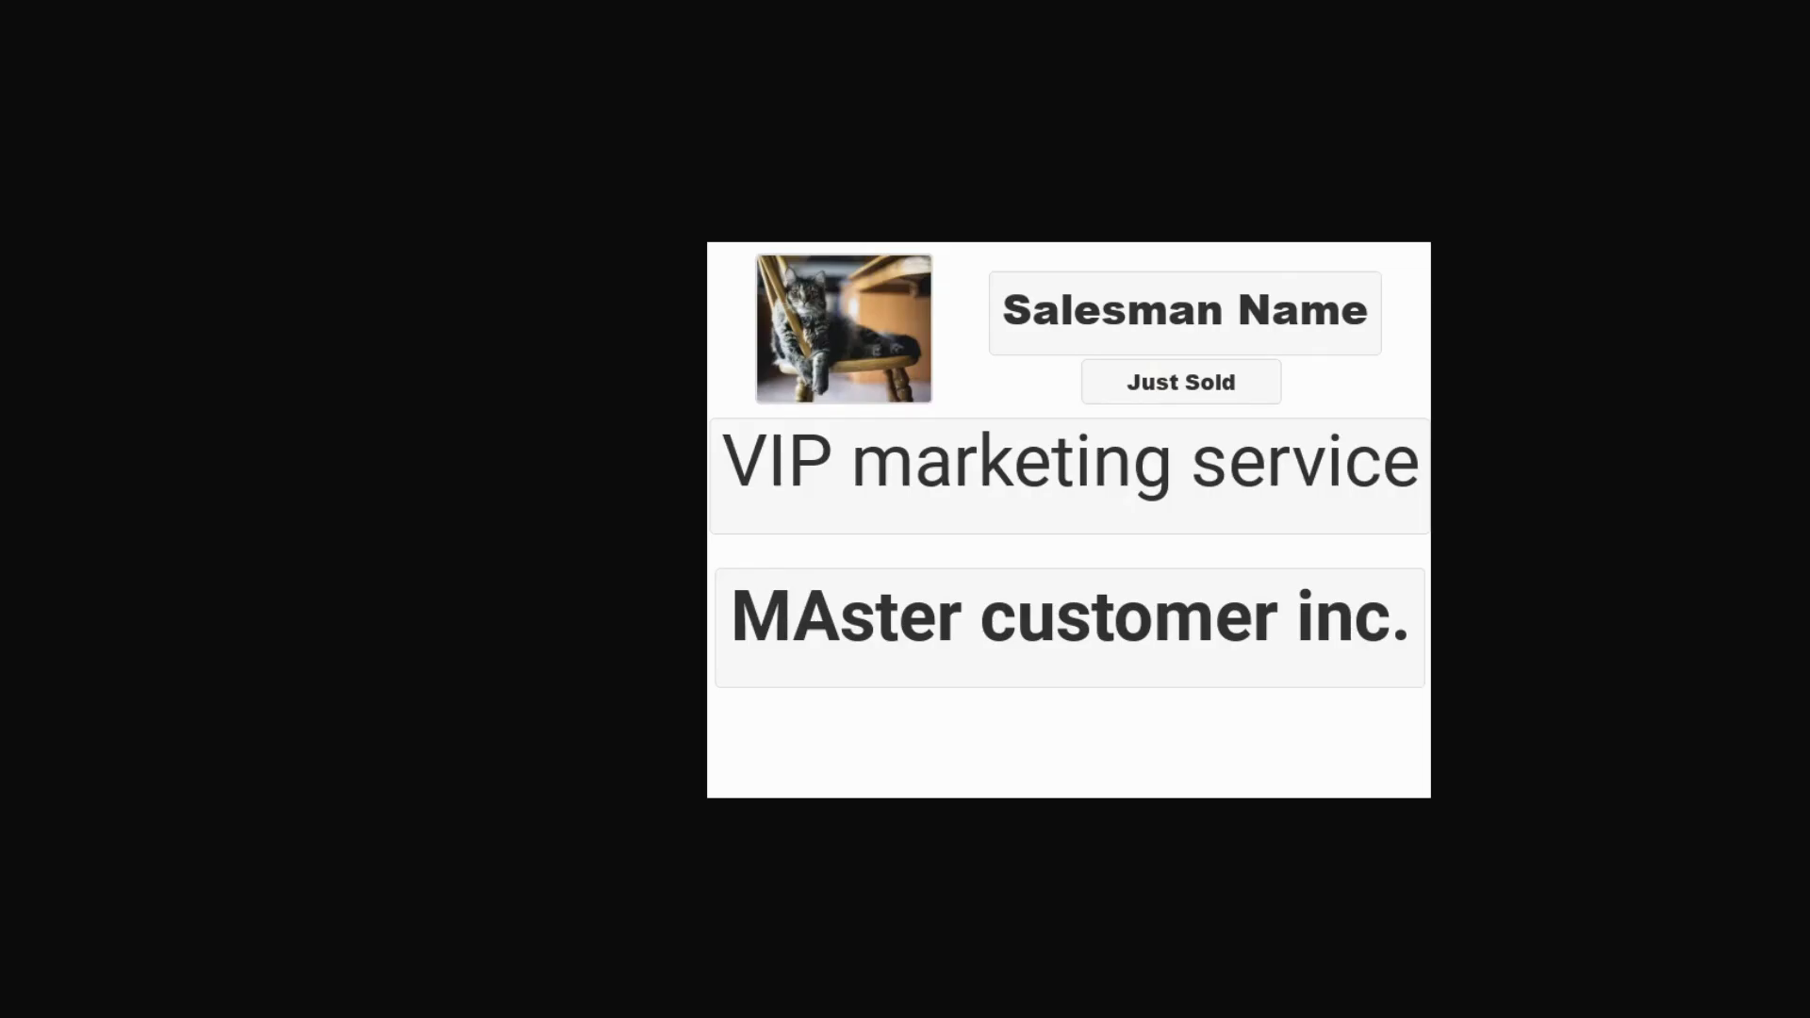
key("Return")
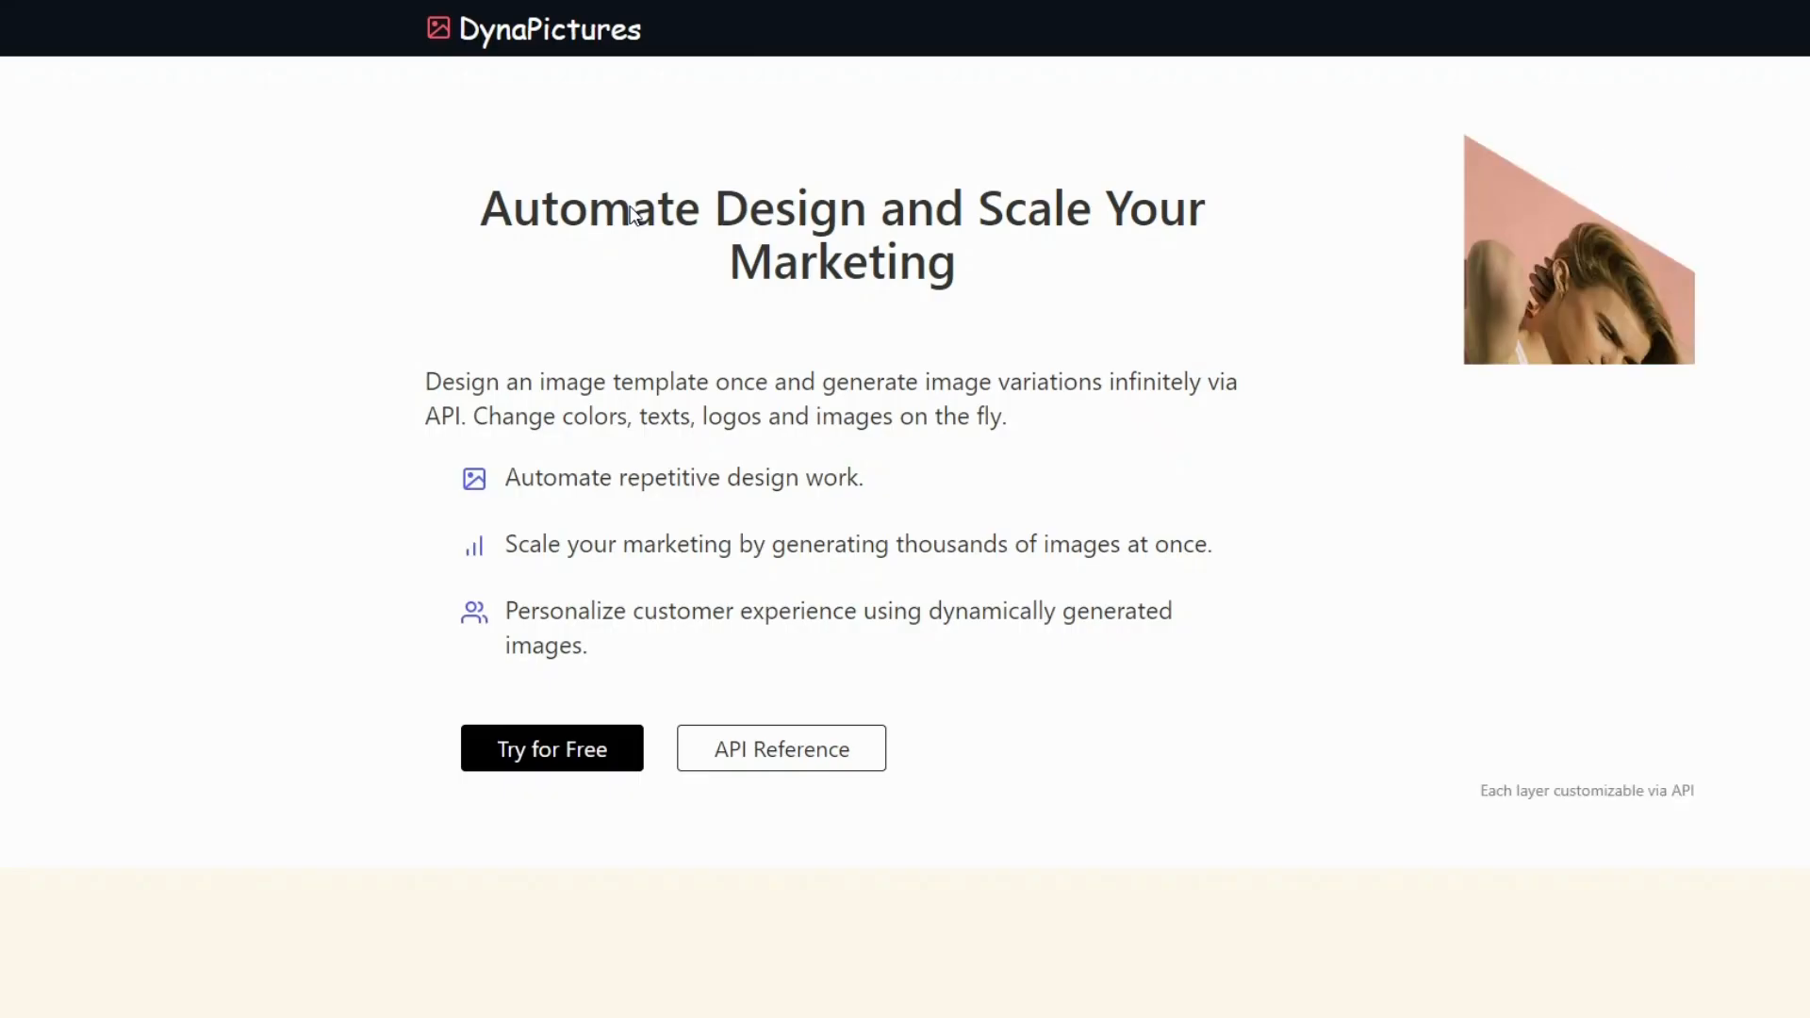
left_click(1447, 30)
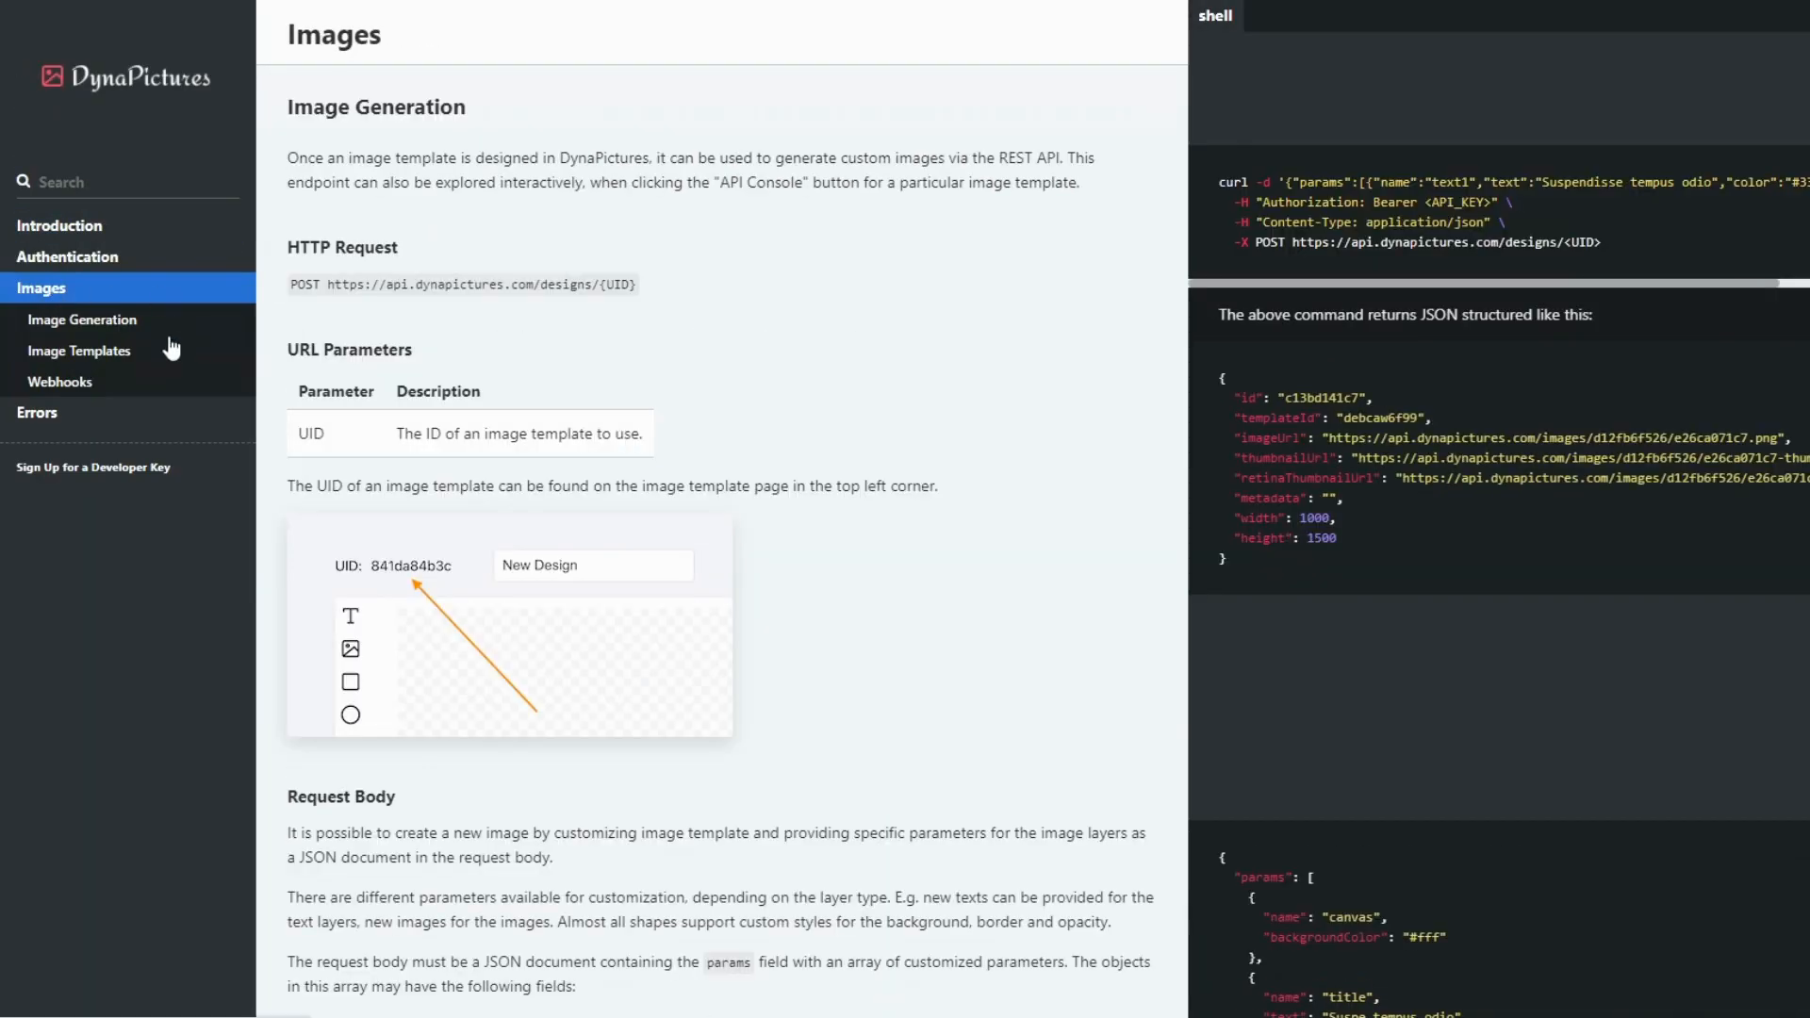
left_click(125, 322)
left_click_drag(329, 215, 600, 218)
right_click(599, 218)
left_click(674, 237)
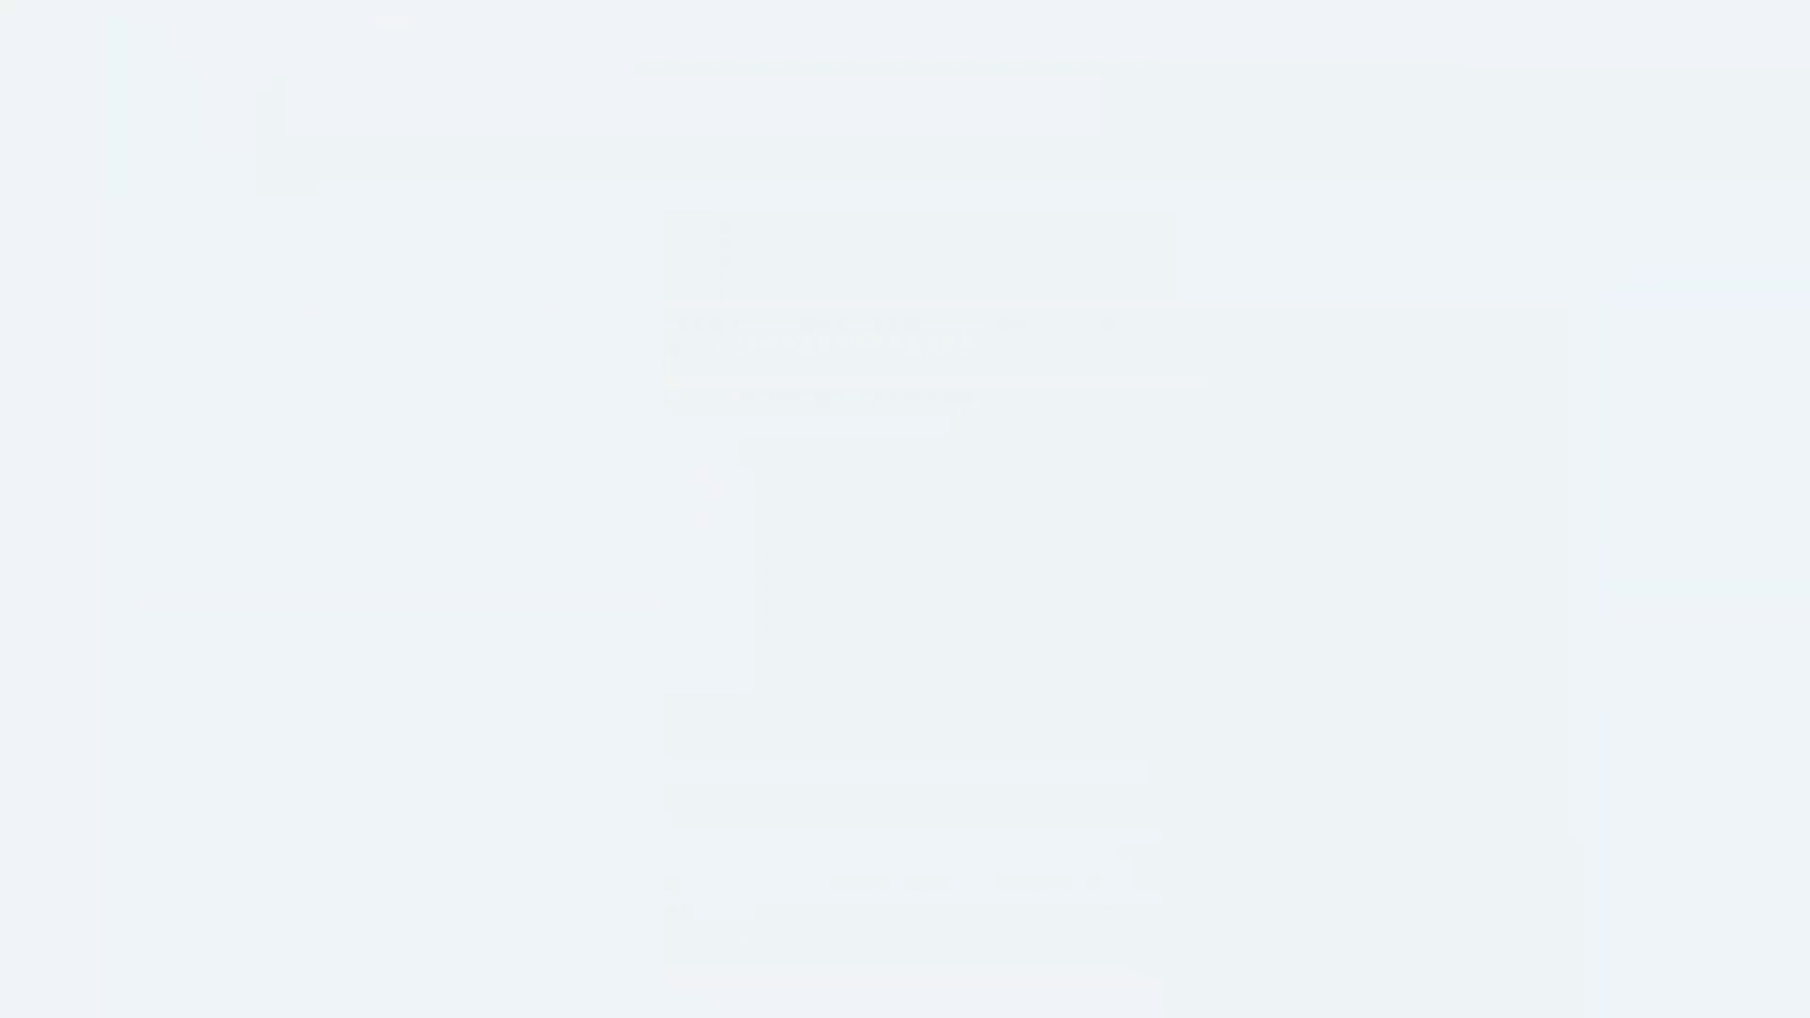
Step: Choose API by Pabbly as the app for the workflow's second step, after the captured webhook trigger
scroll(1030, 403, "down", 2)
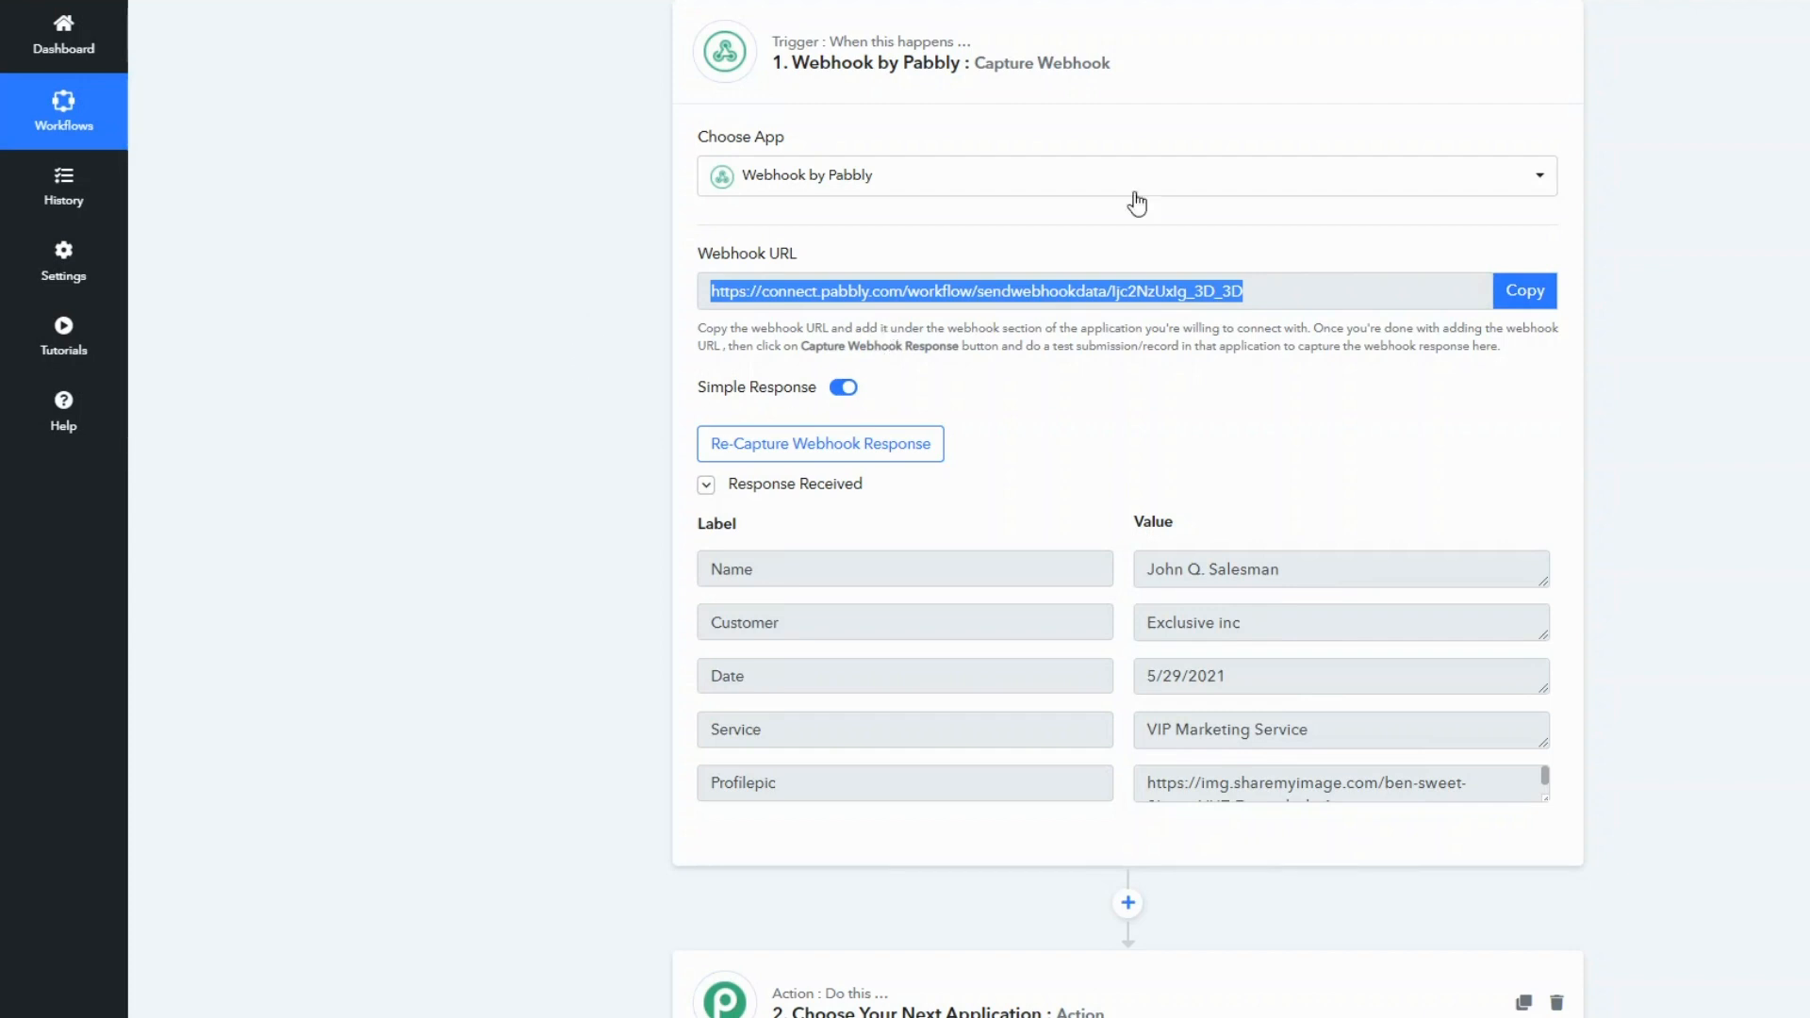
scroll(970, 613, "down", 2)
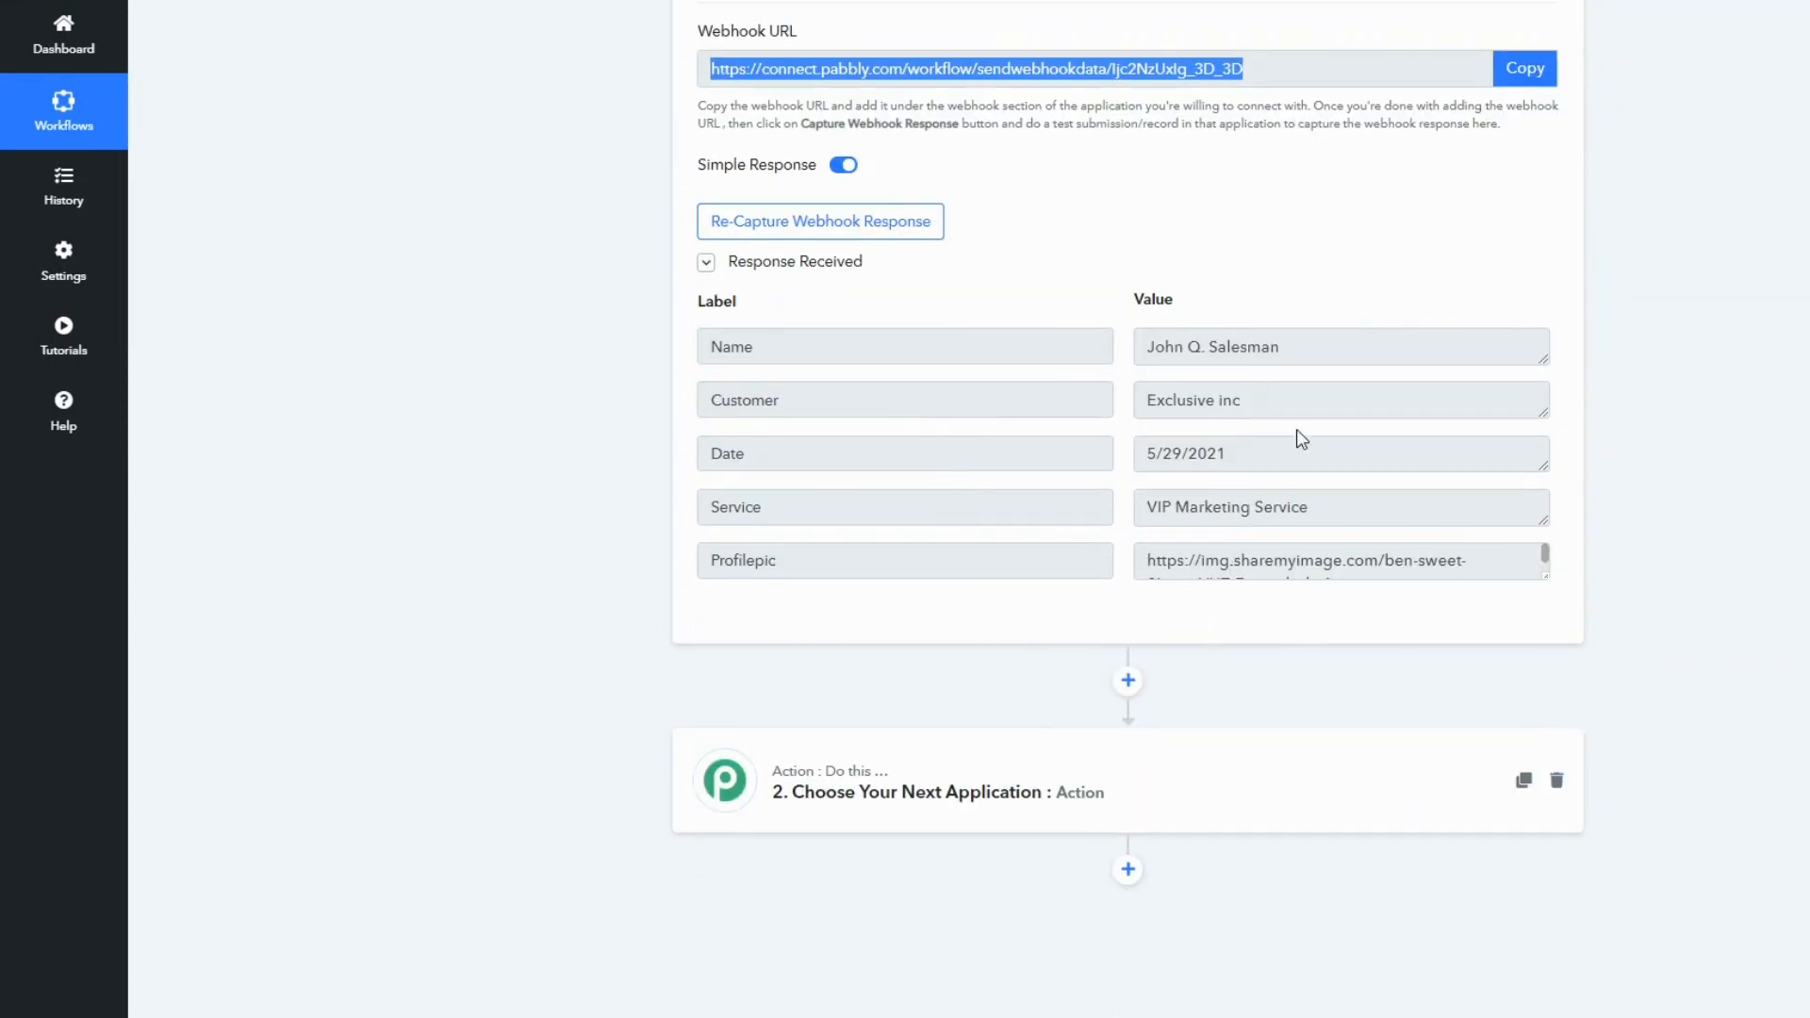
scroll(1176, 553, "down", 1)
scroll(1160, 558, "up", 1)
scroll(840, 307, "down", 3)
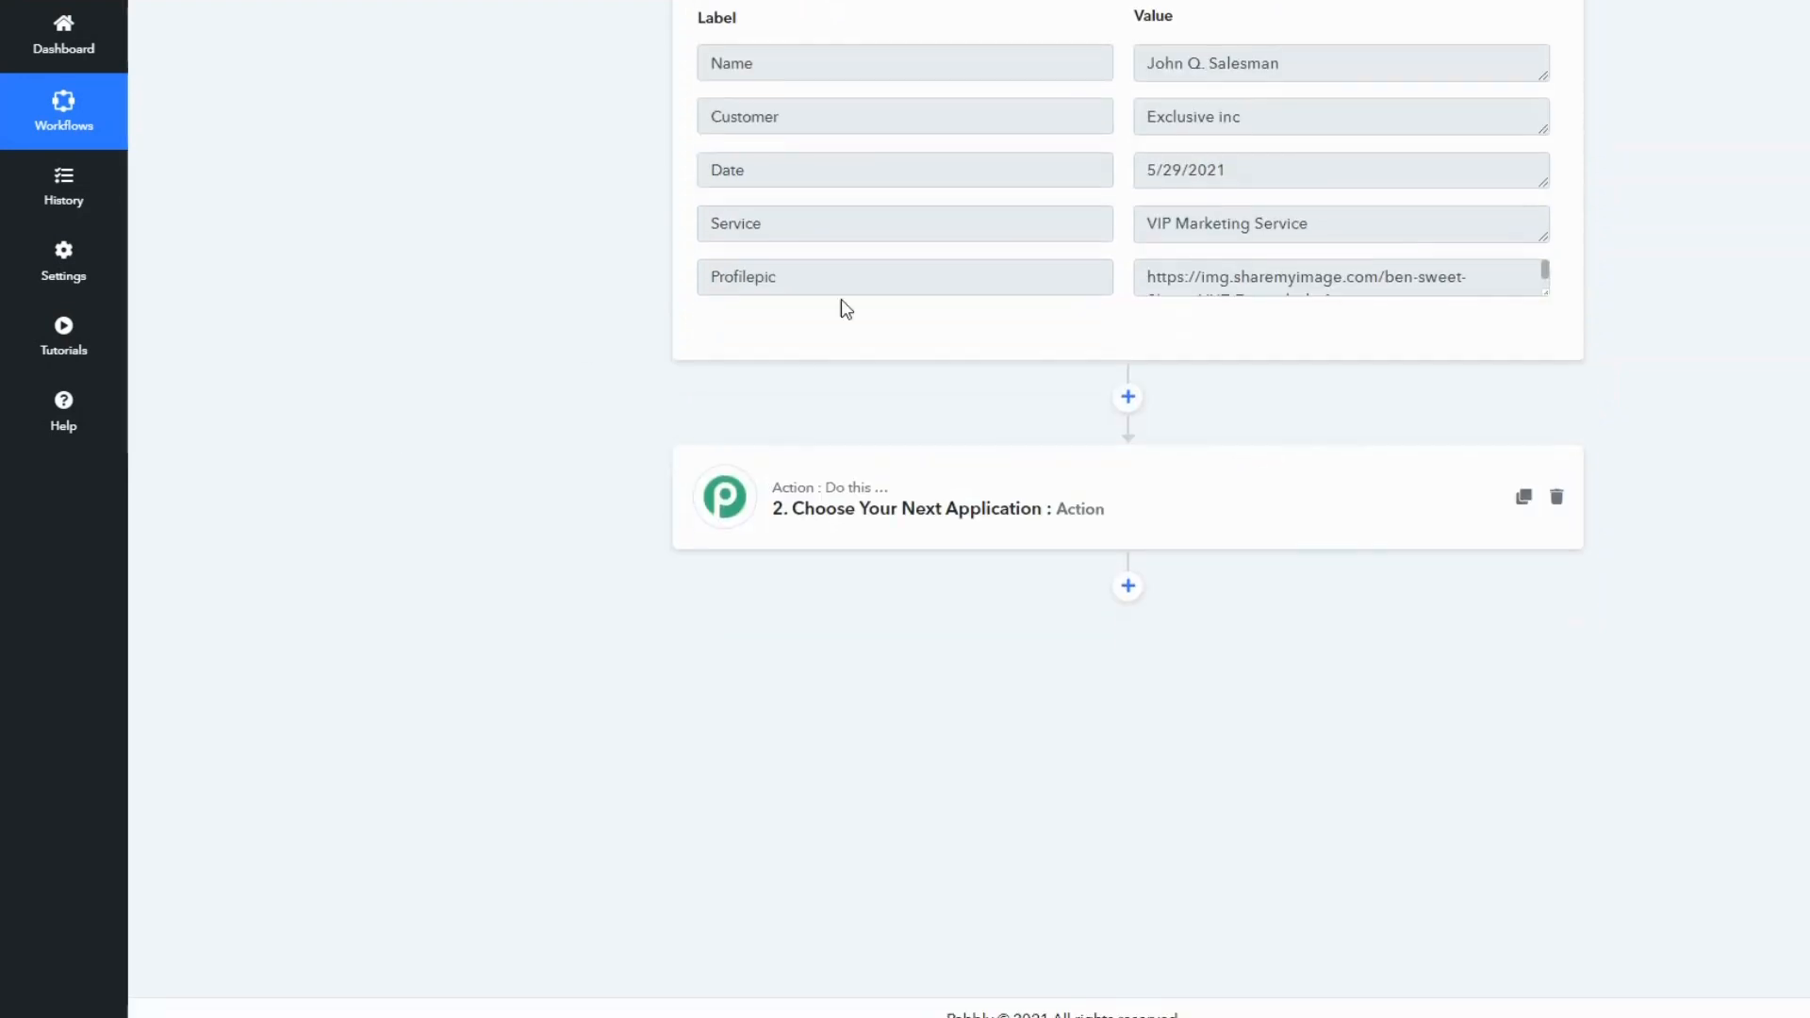
left_click(1032, 527)
left_click(868, 625)
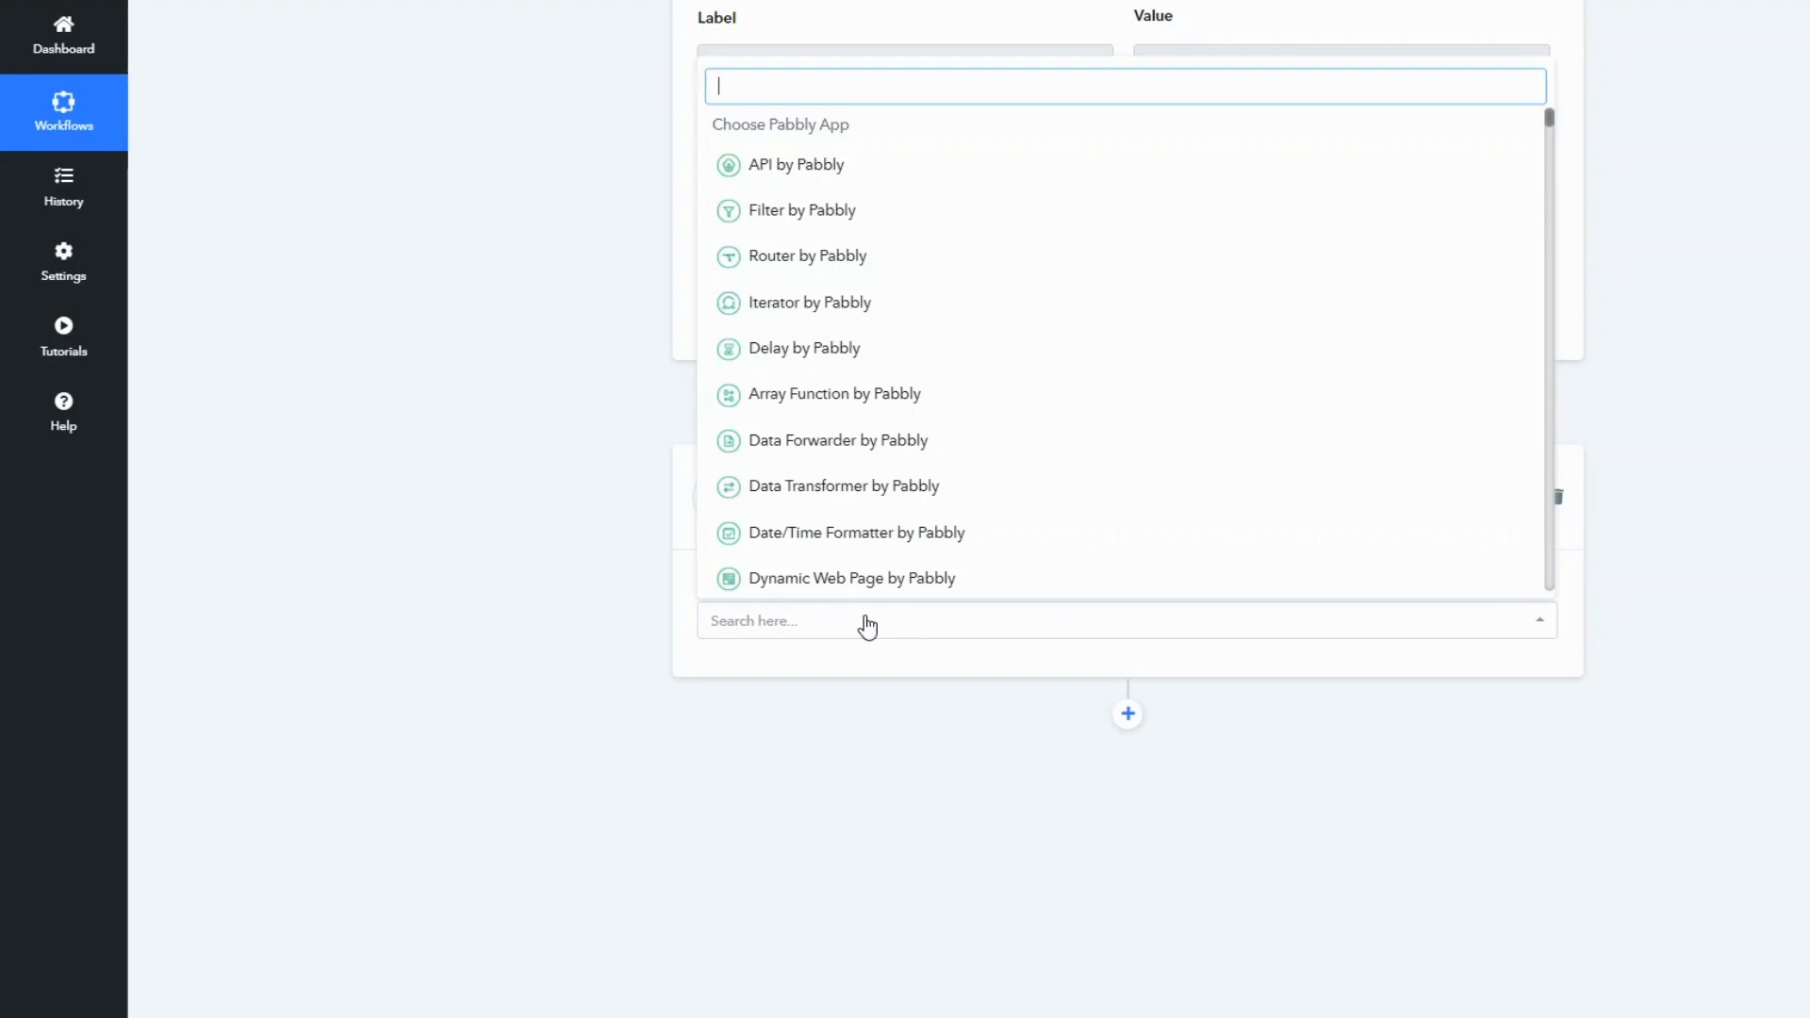
type("api")
left_click(795, 458)
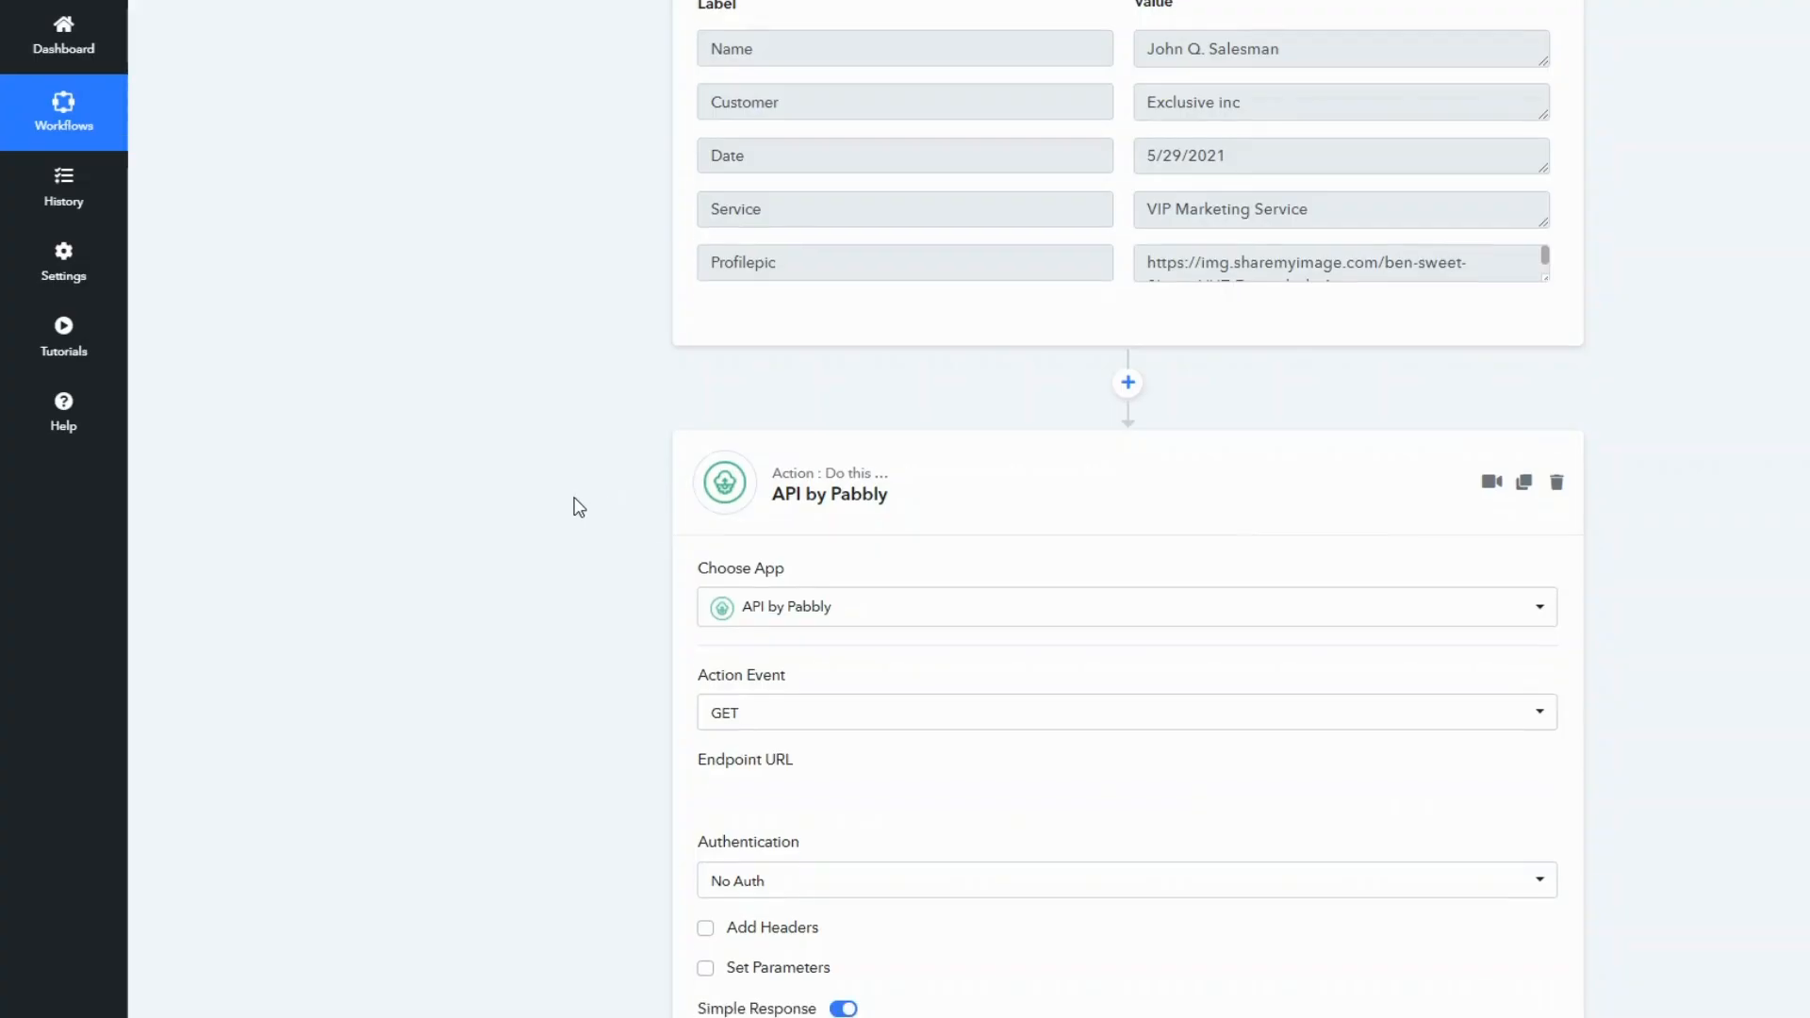
Step: Set the API action's event to Custom Request and its method to POST
scroll(577, 504, "down", 2)
left_click(857, 509)
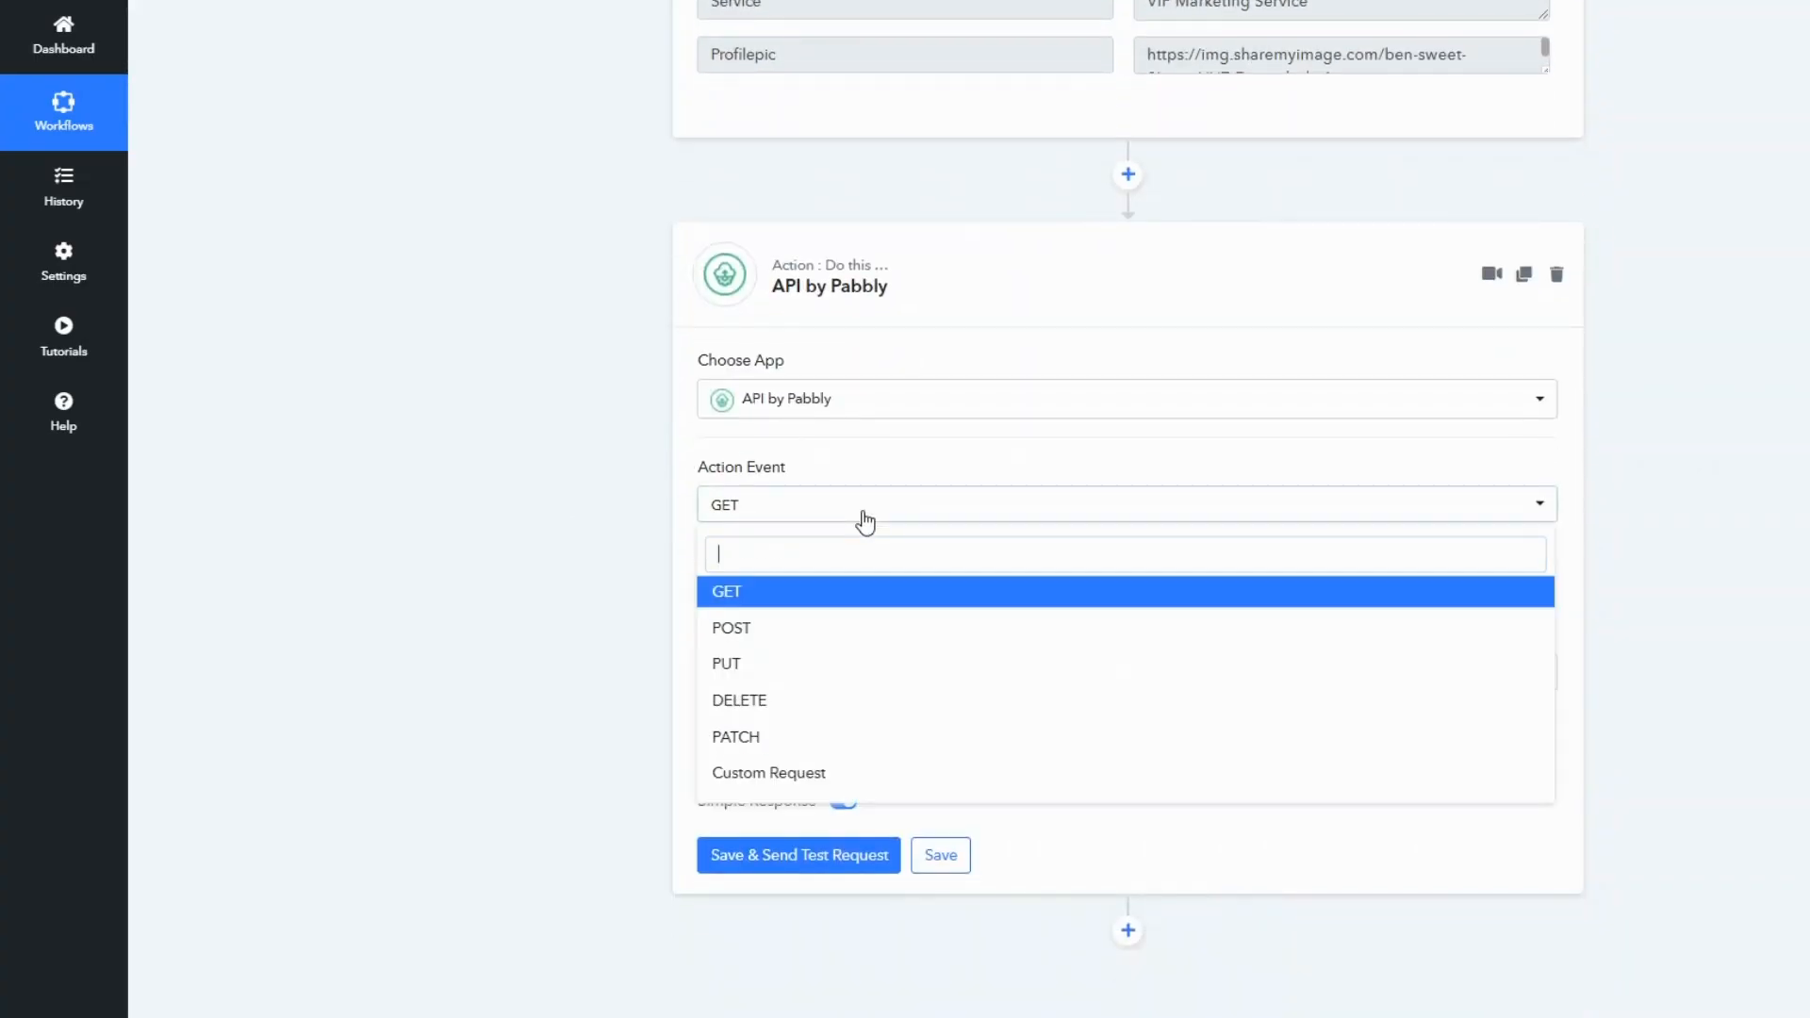
left_click(787, 775)
scroll(603, 606, "down", 2)
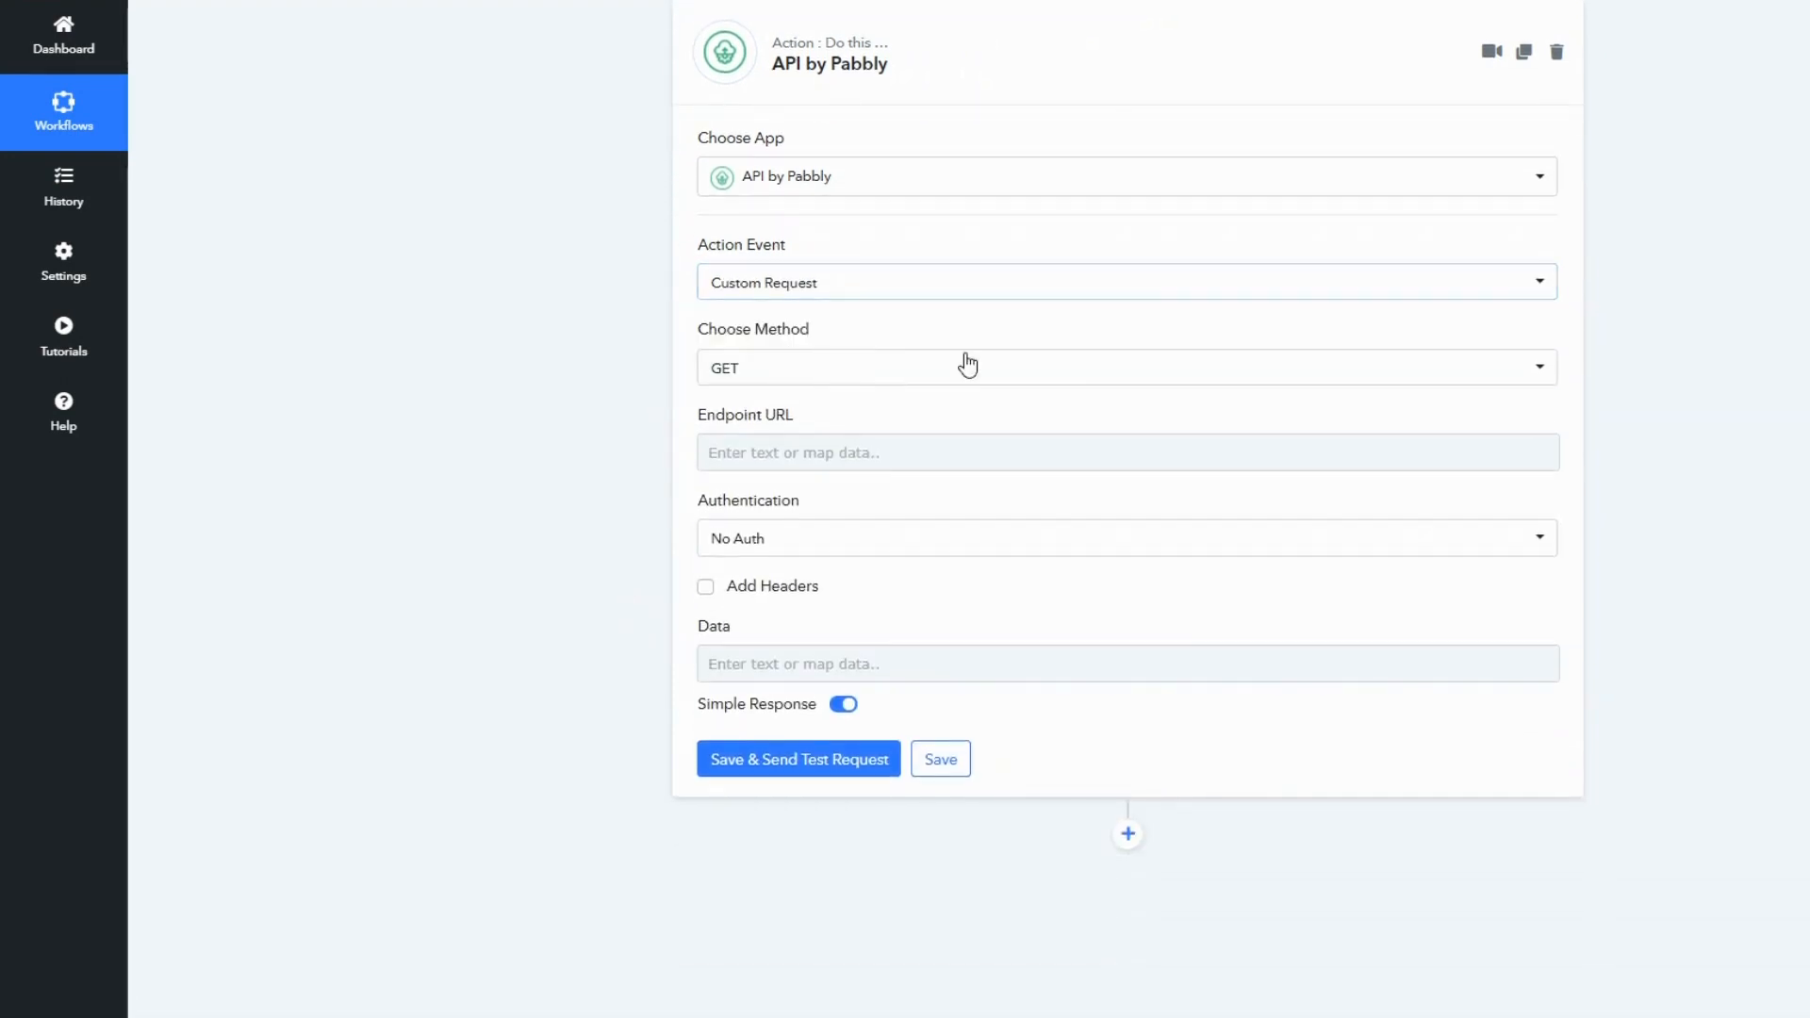
left_click(1055, 365)
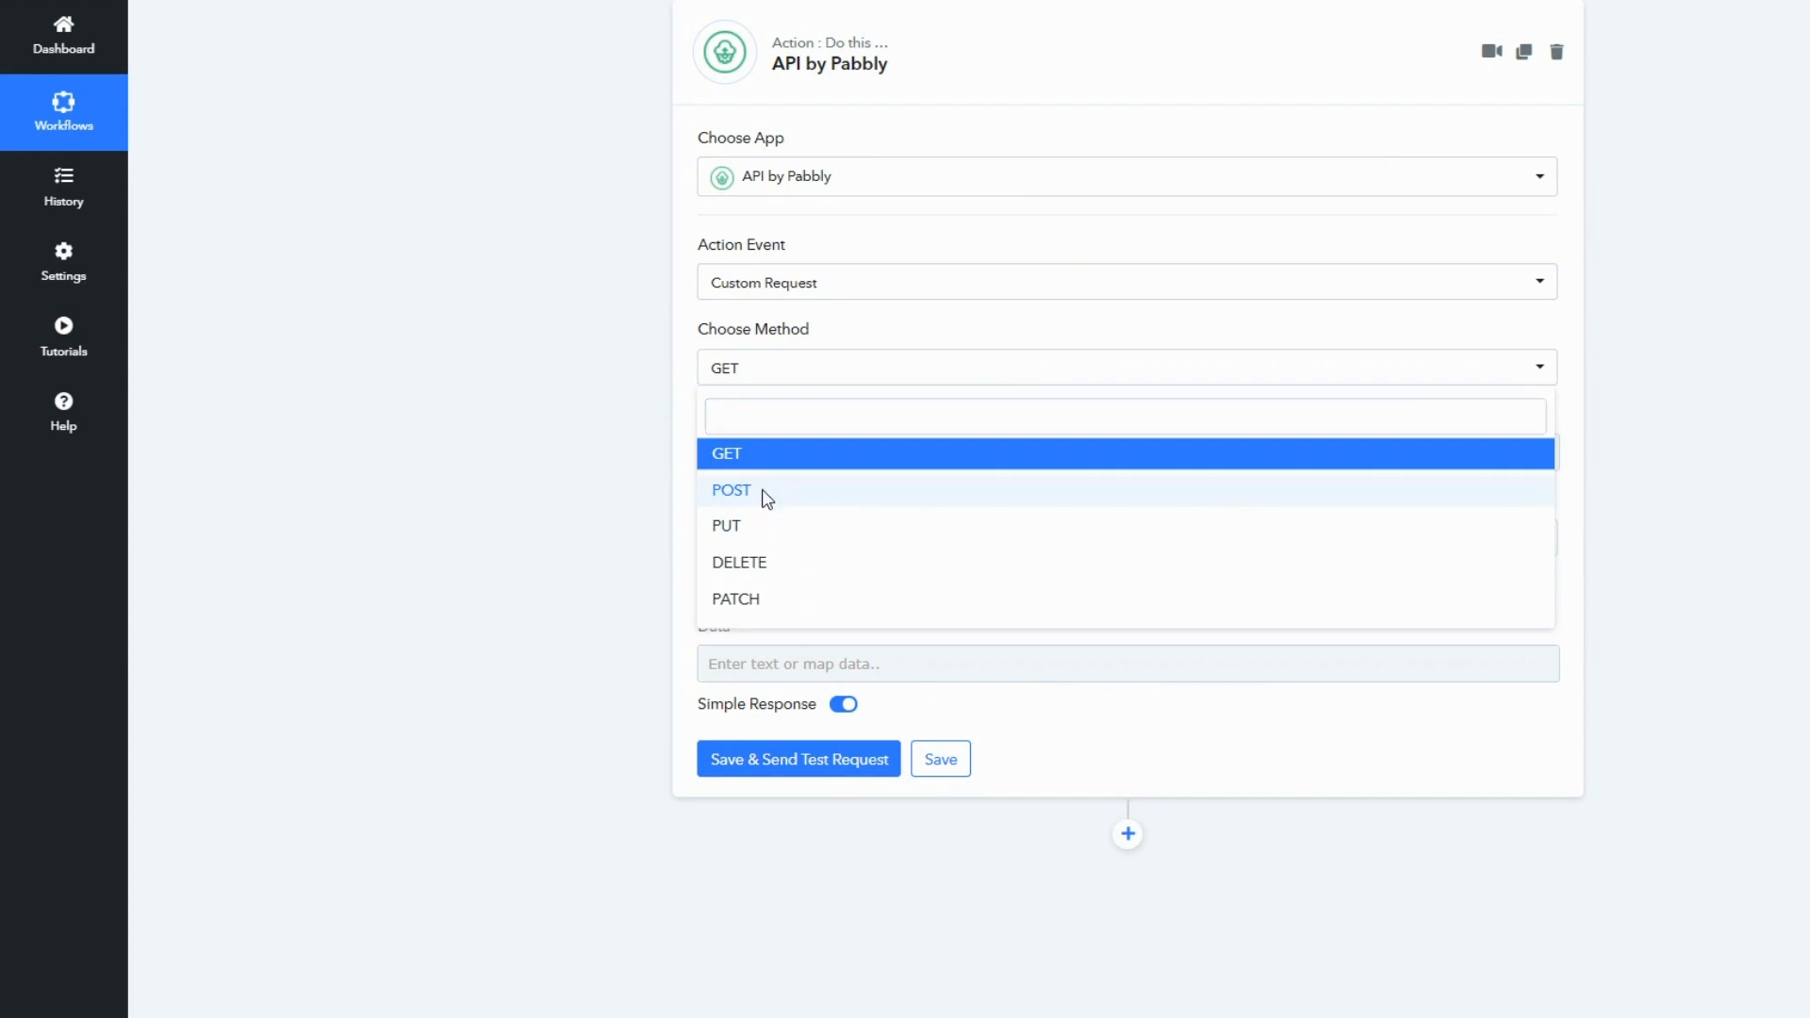
left_click(766, 497)
scroll(634, 428, "down", 2)
left_click(826, 227)
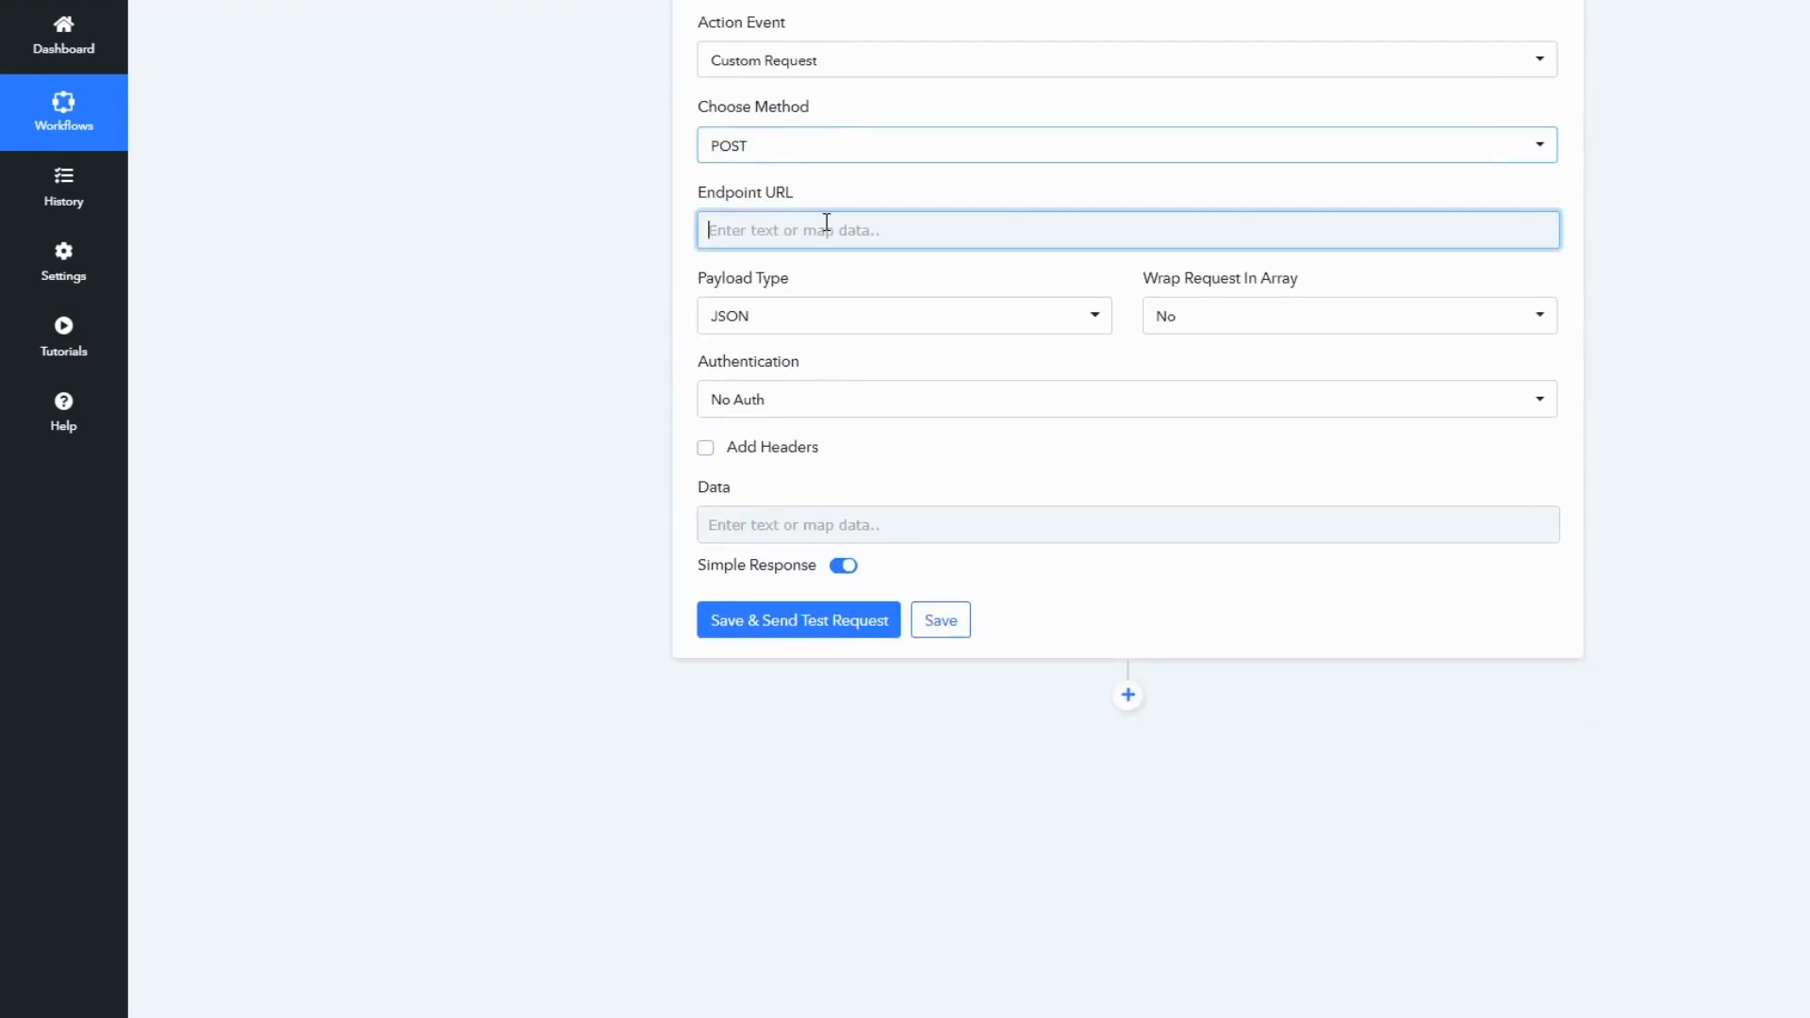
key("ctrl+v")
left_click(618, 191)
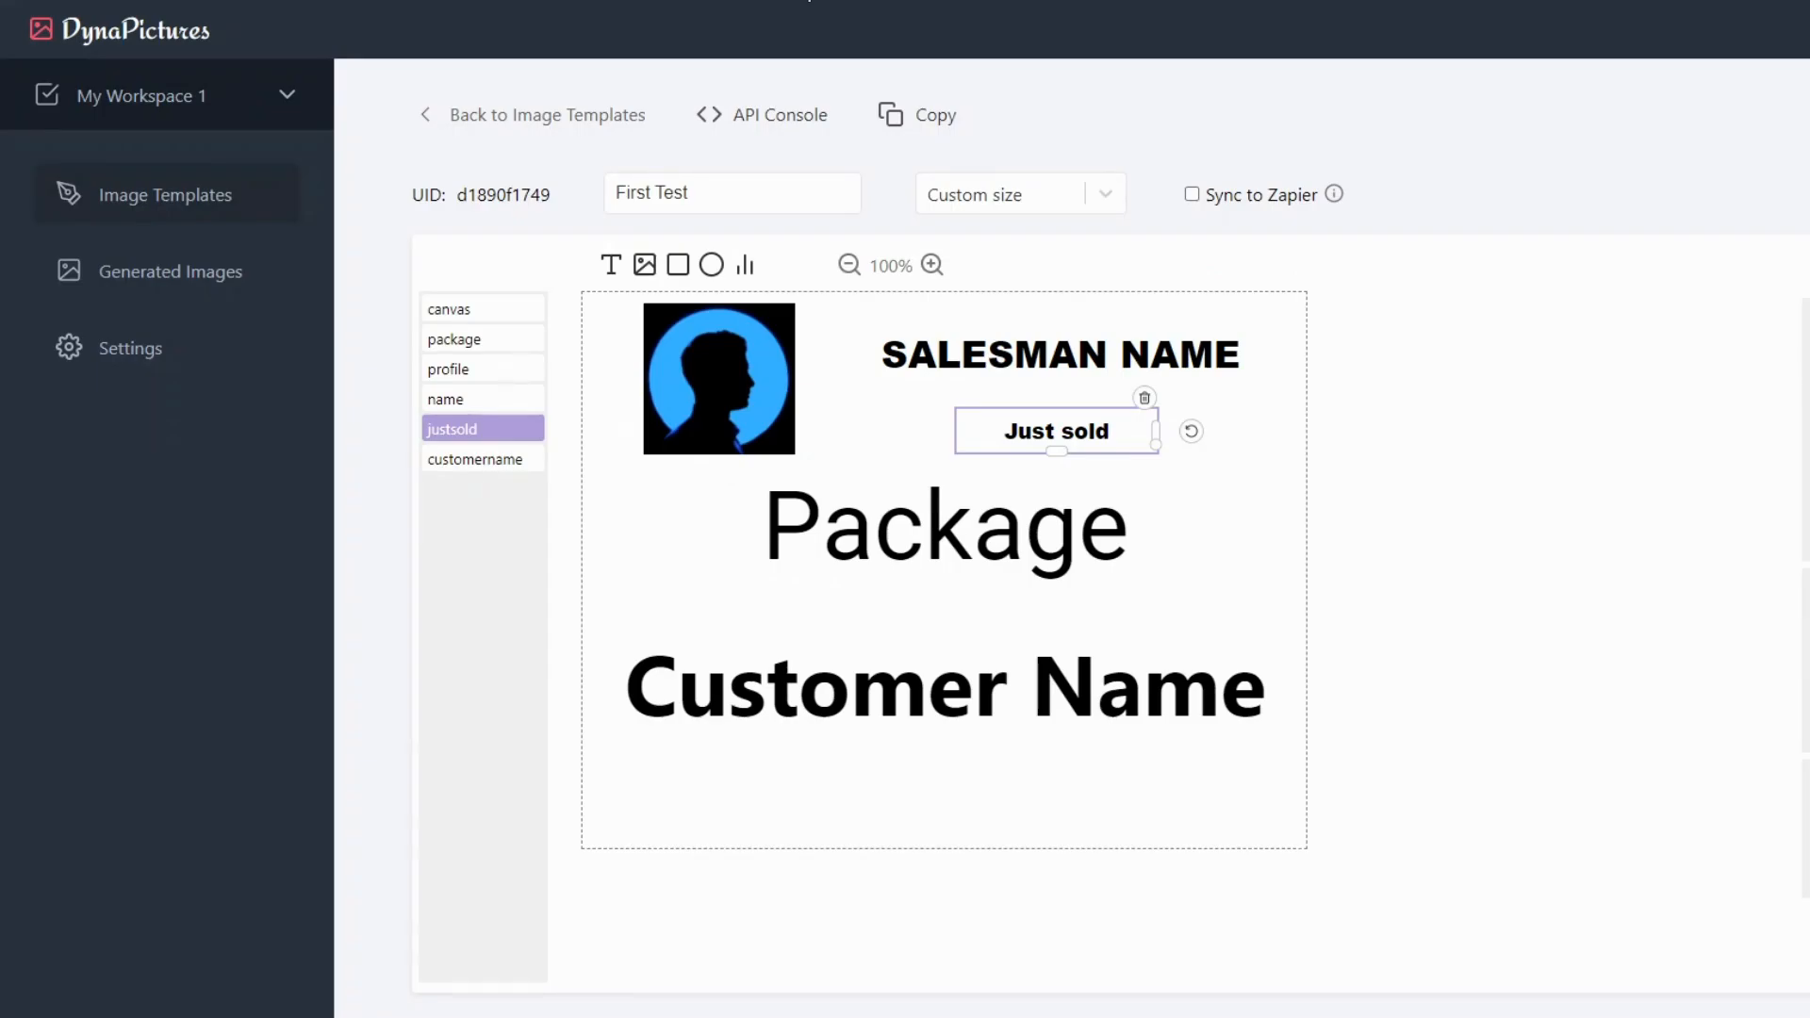
Step: Copy the First Test template's UID d1890f1749 from DynaPictures and append it to the endpoint URL in Pabbly
double_click(463, 197)
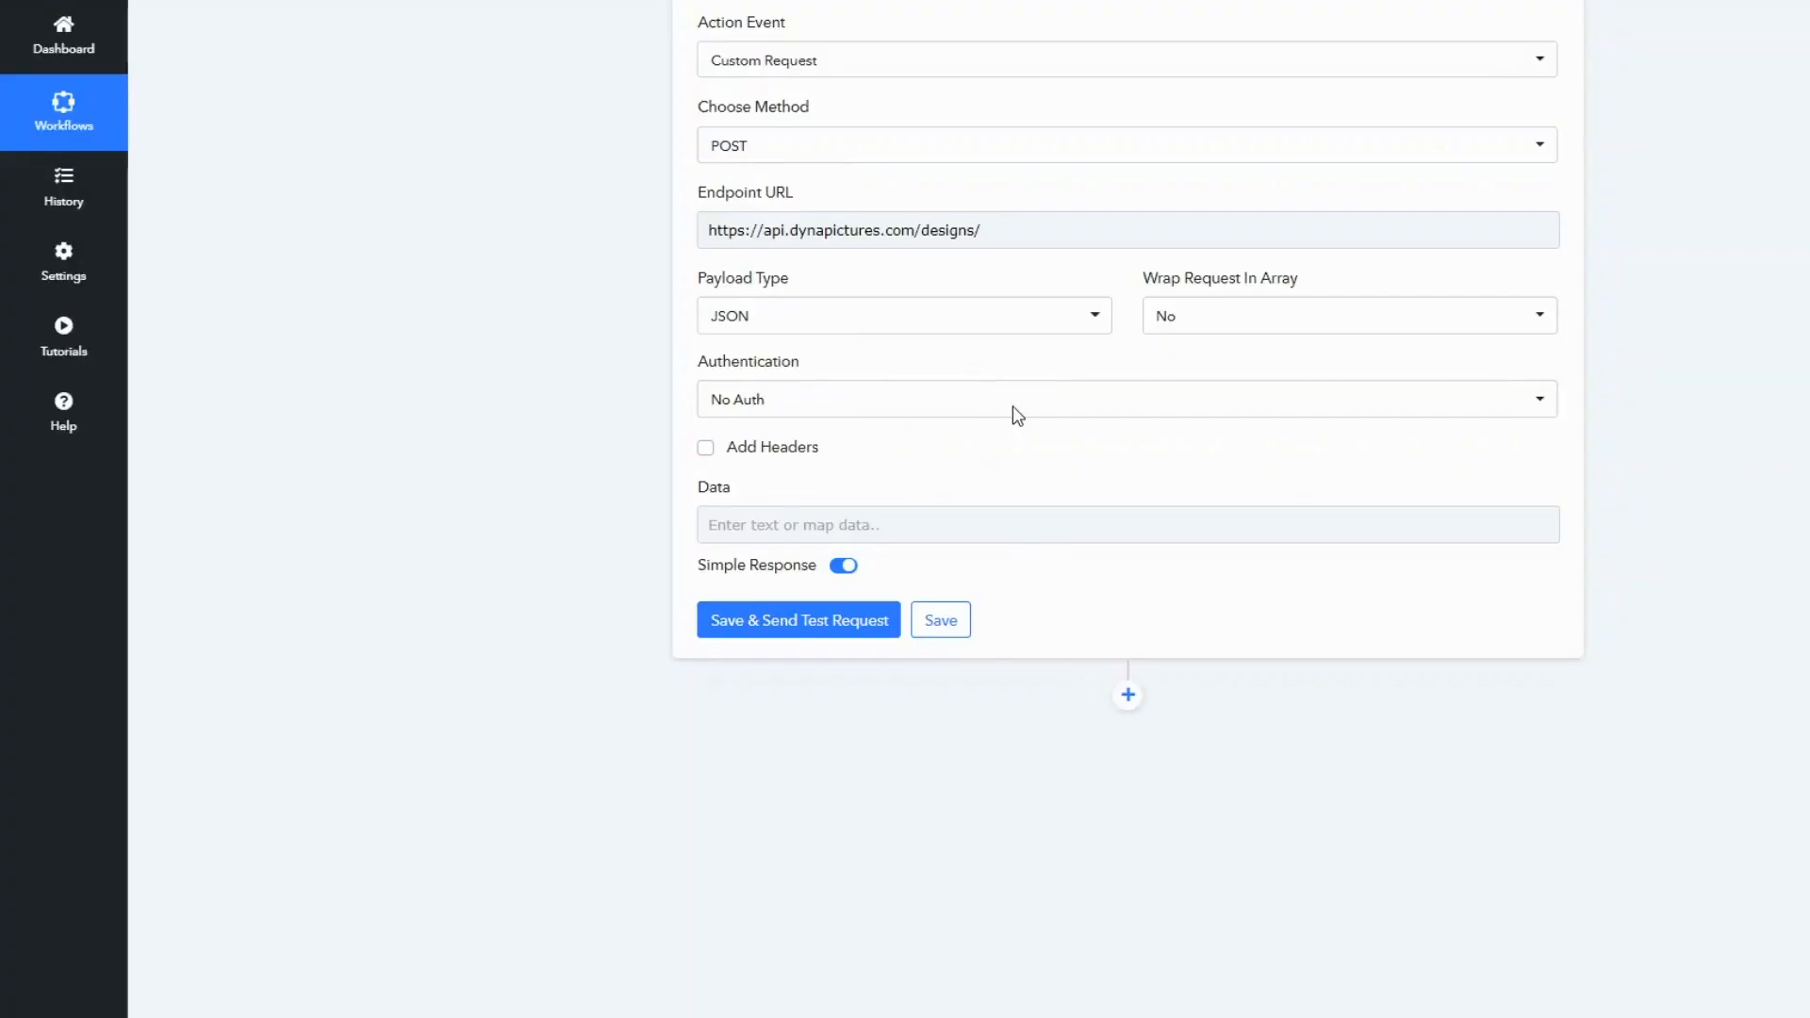
left_click(1034, 230)
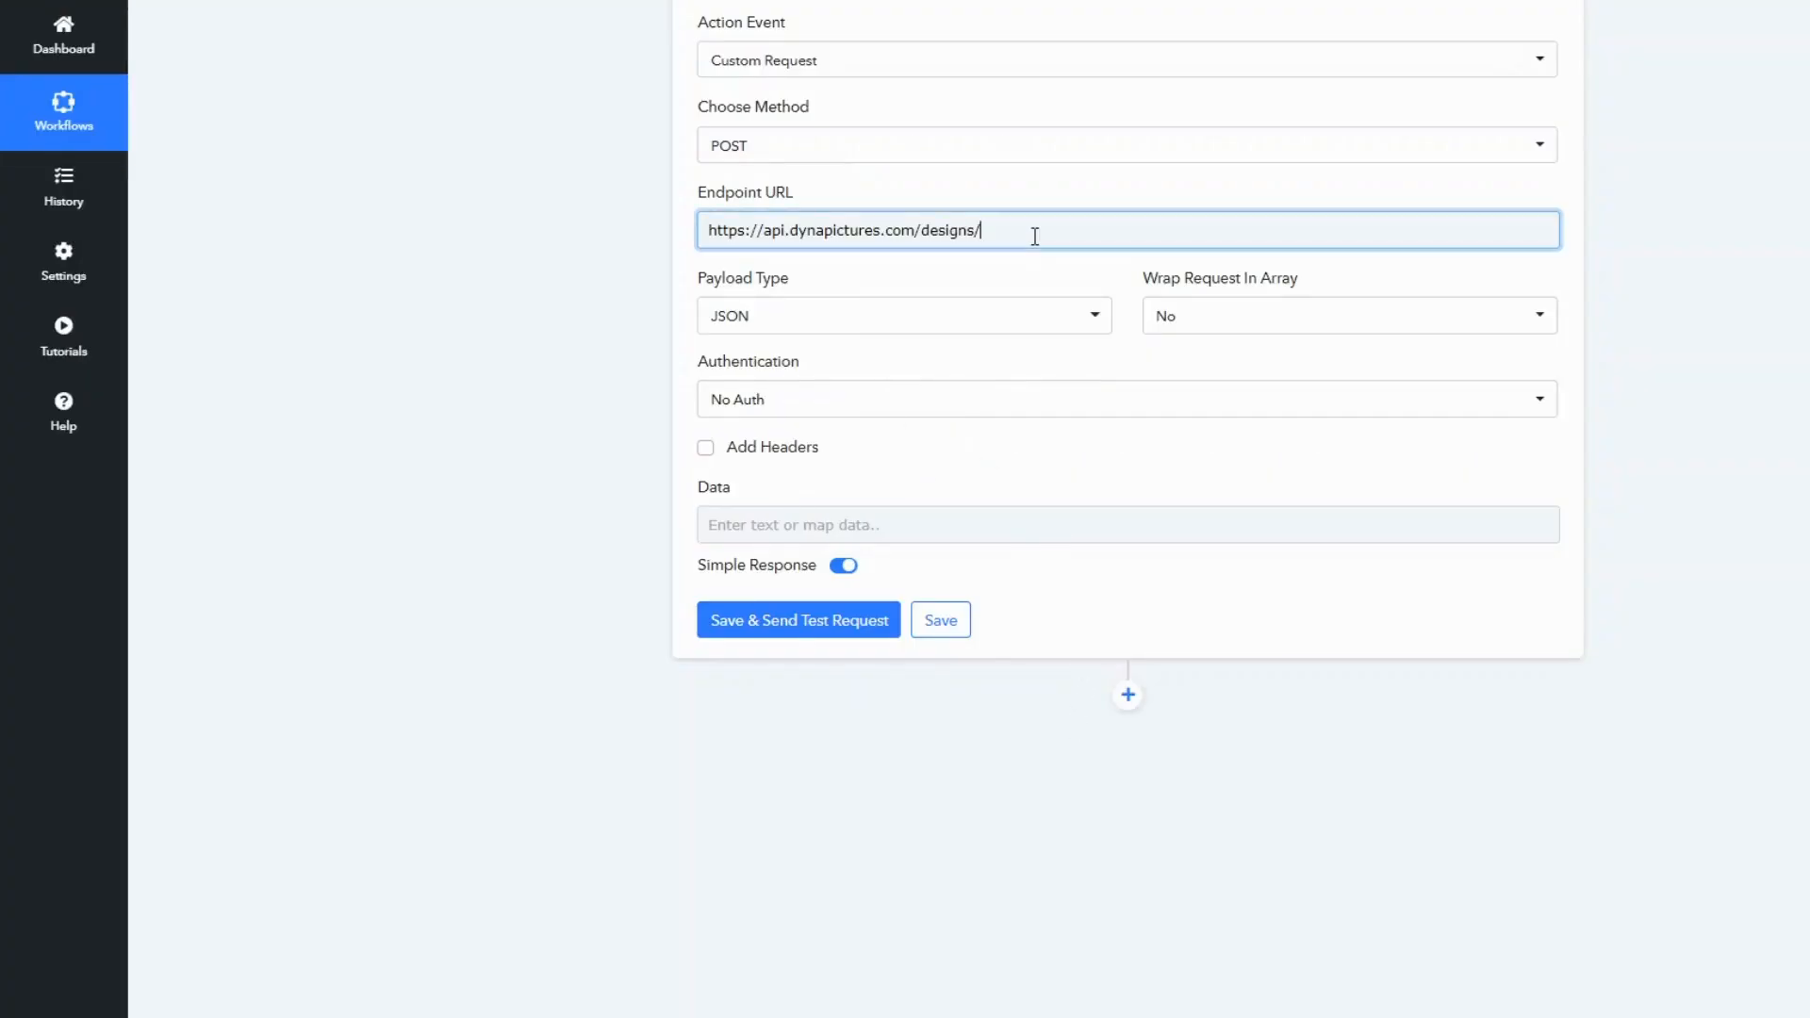
key("ctrl+v")
left_click(518, 322)
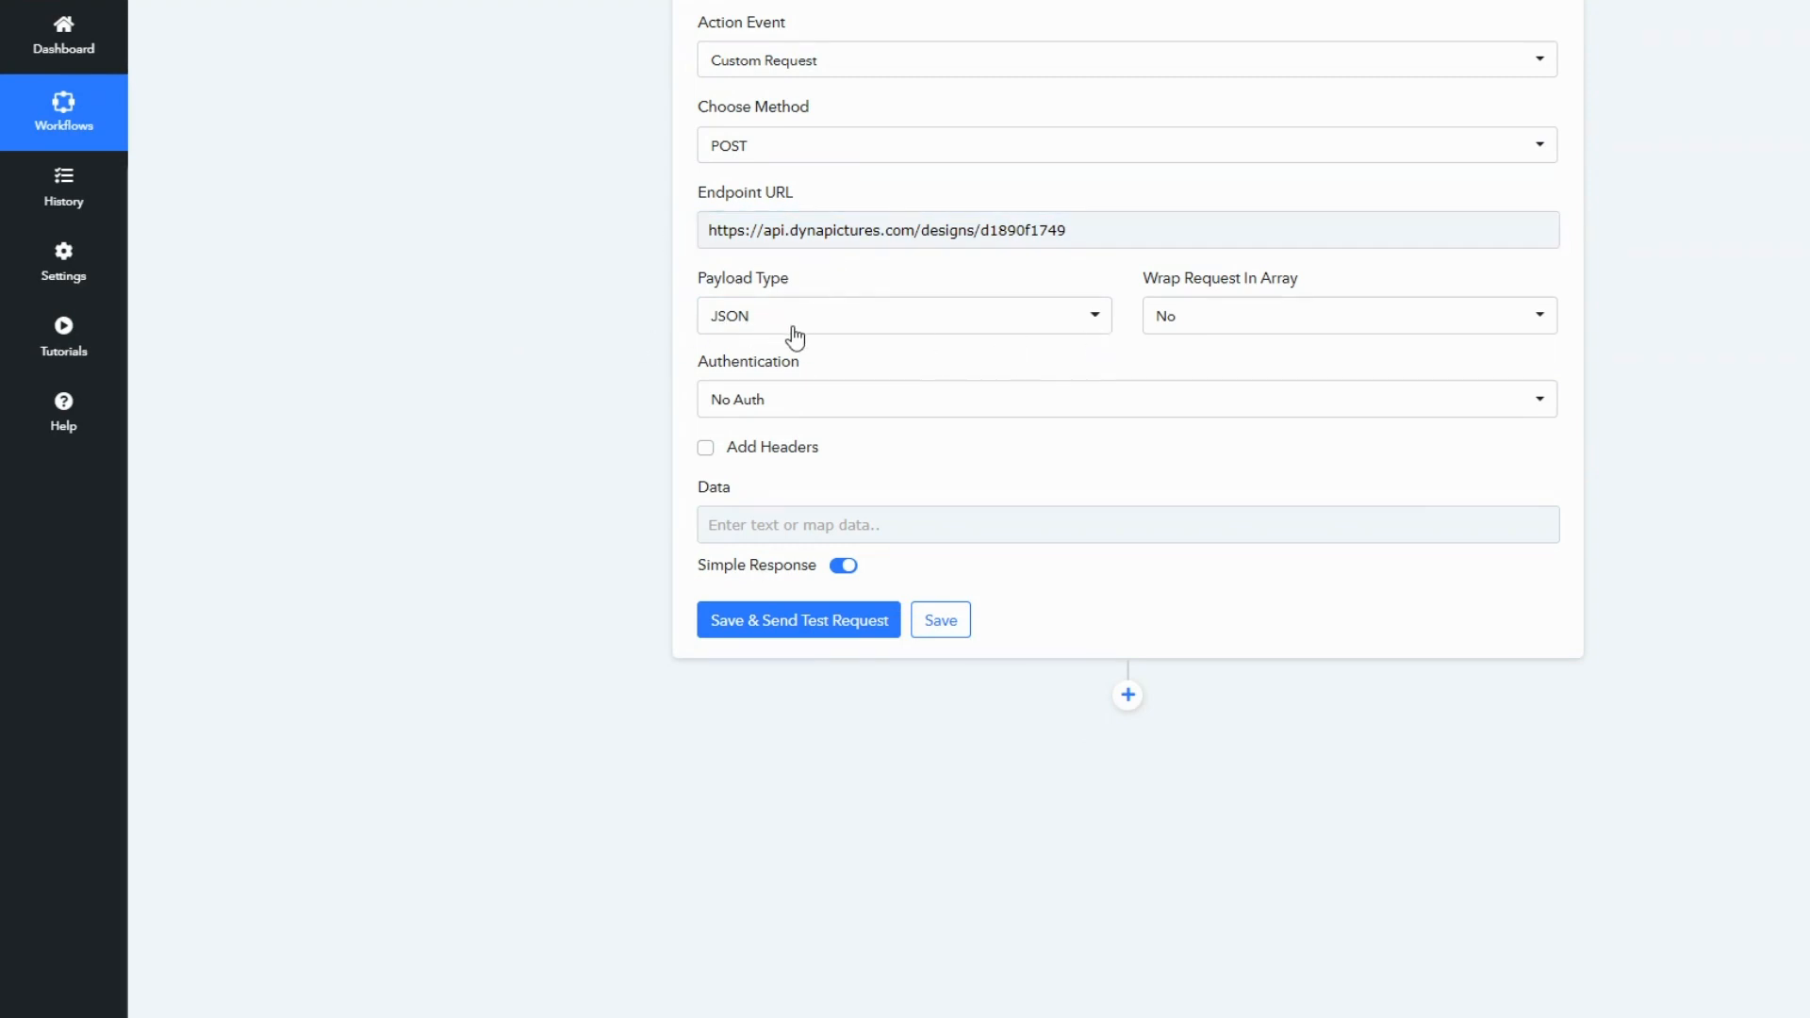
Step: Copy the full JSON request from the First Test template's API console and paste it into the Pabbly request's Data field
scroll(795, 448, "down", 1)
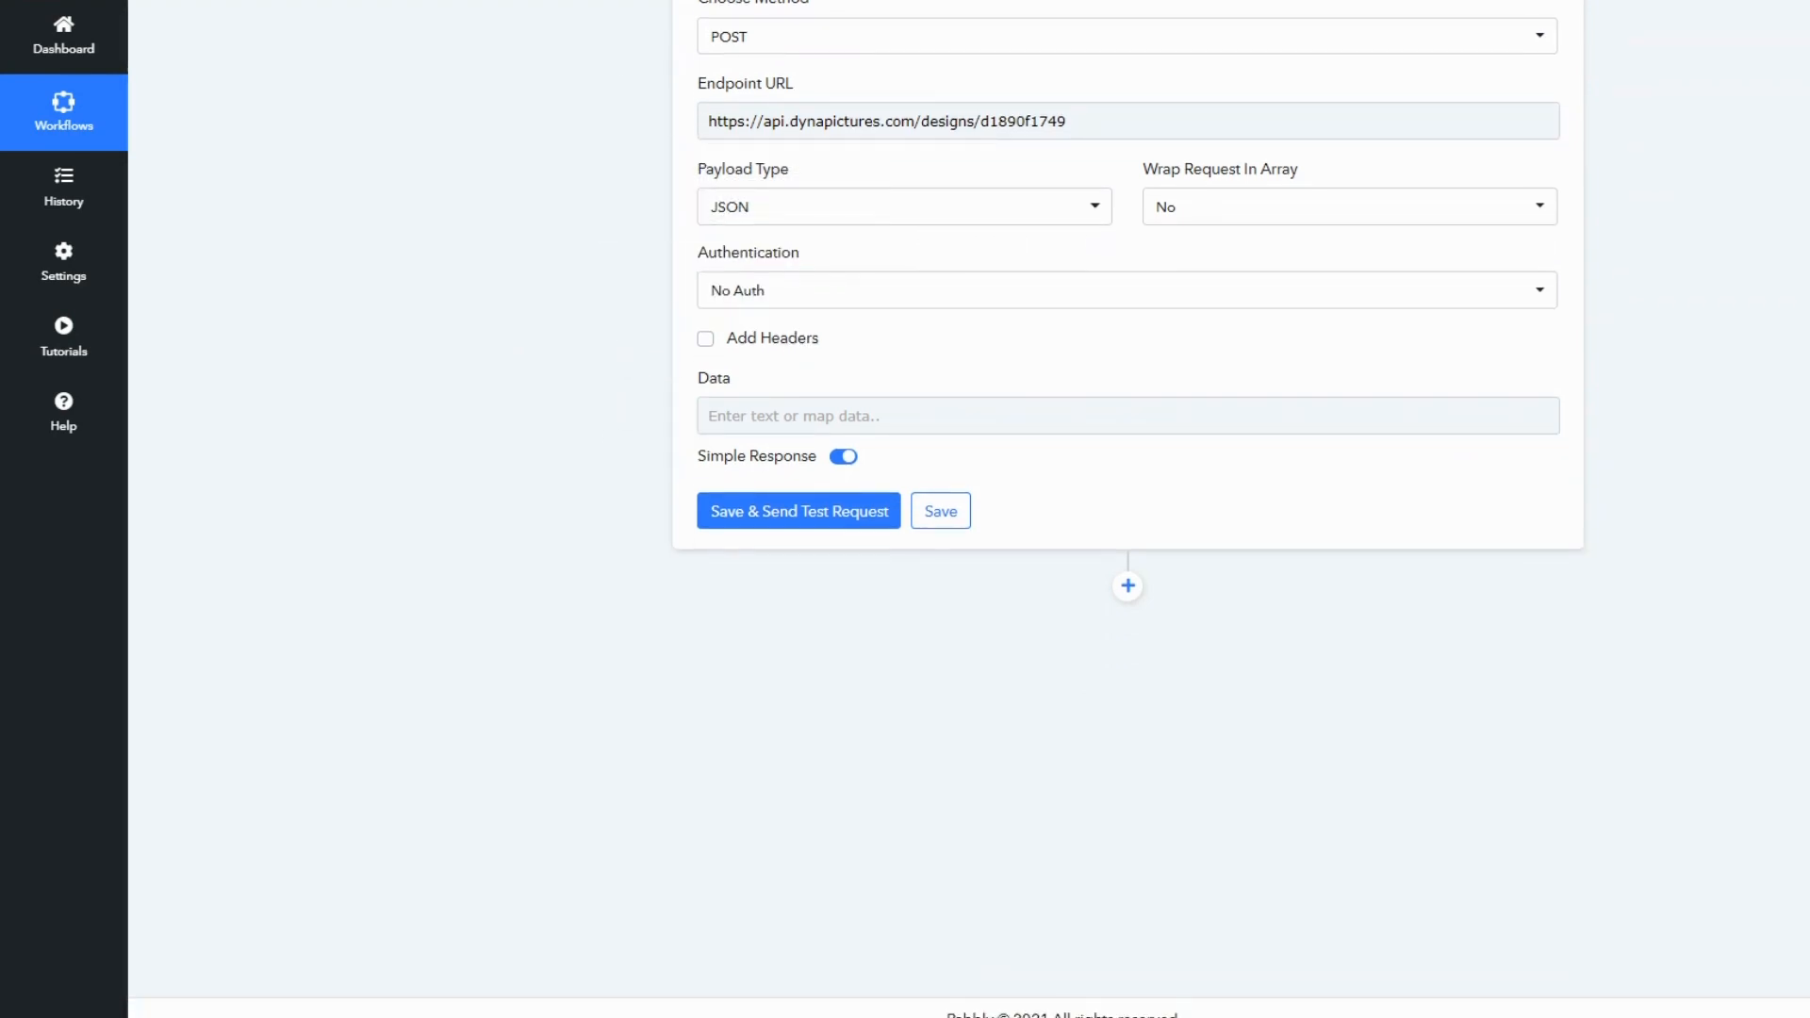
left_click(330, 0)
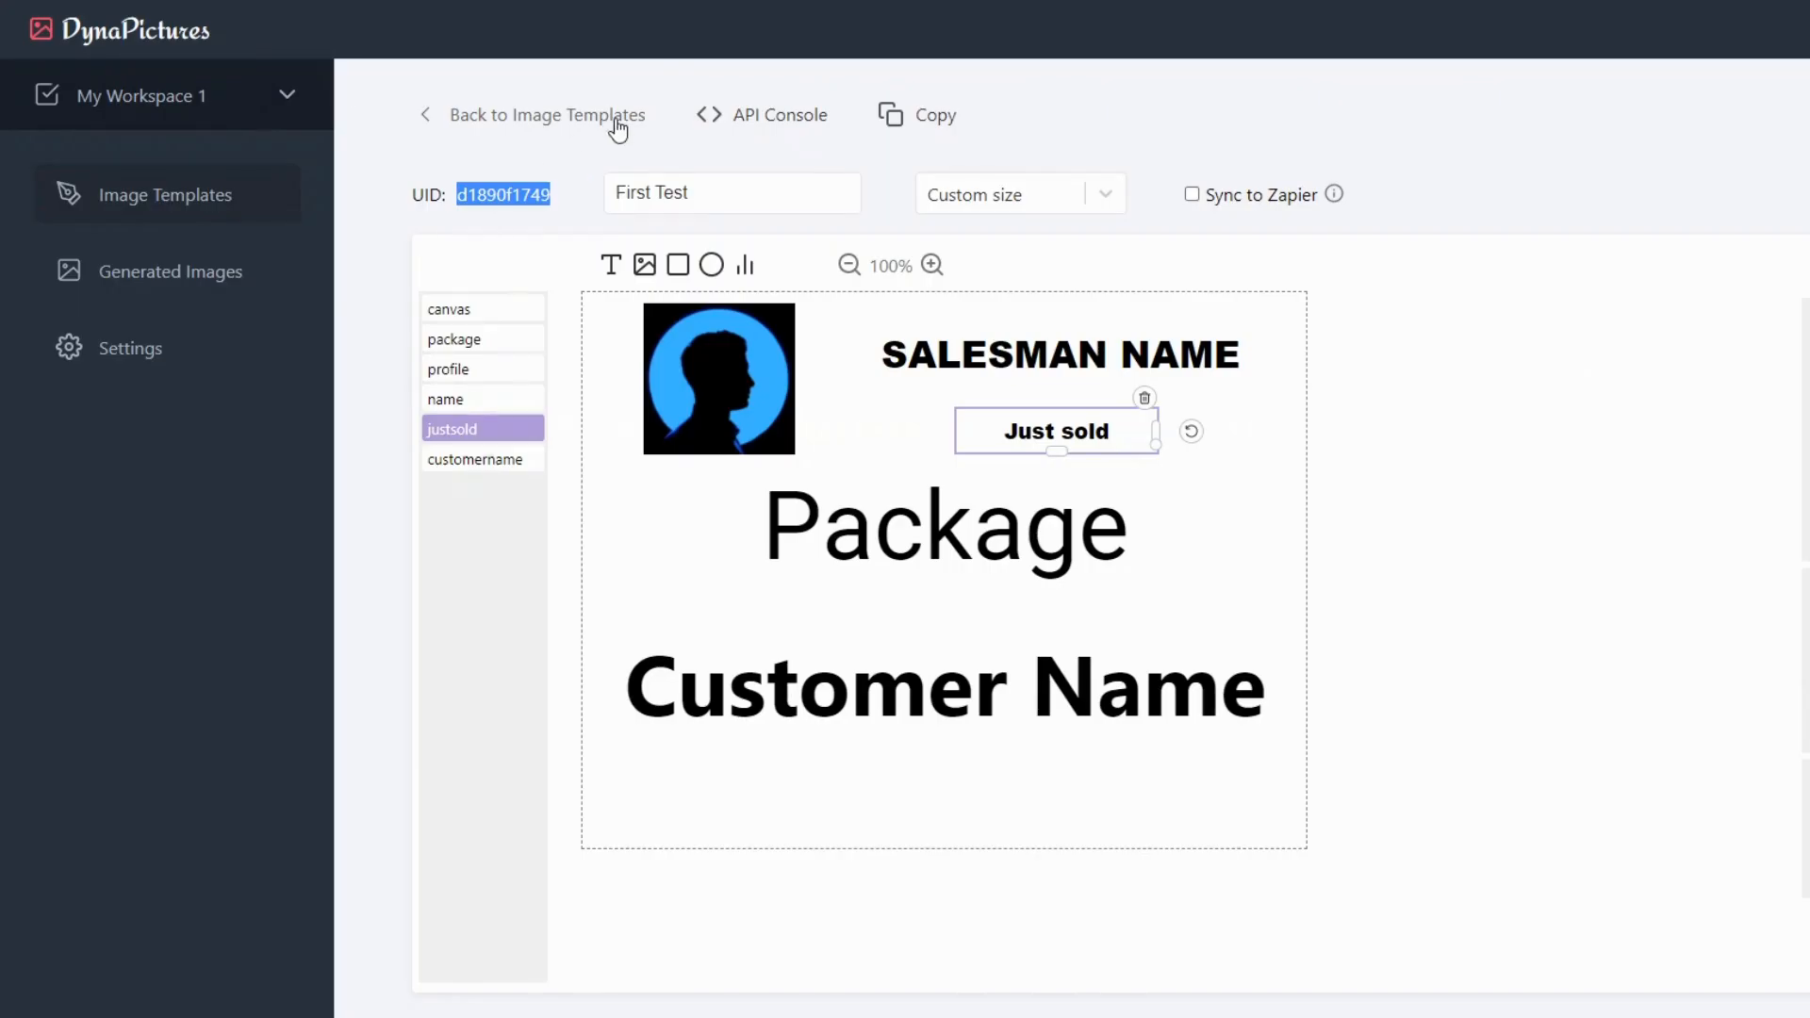
left_click(762, 114)
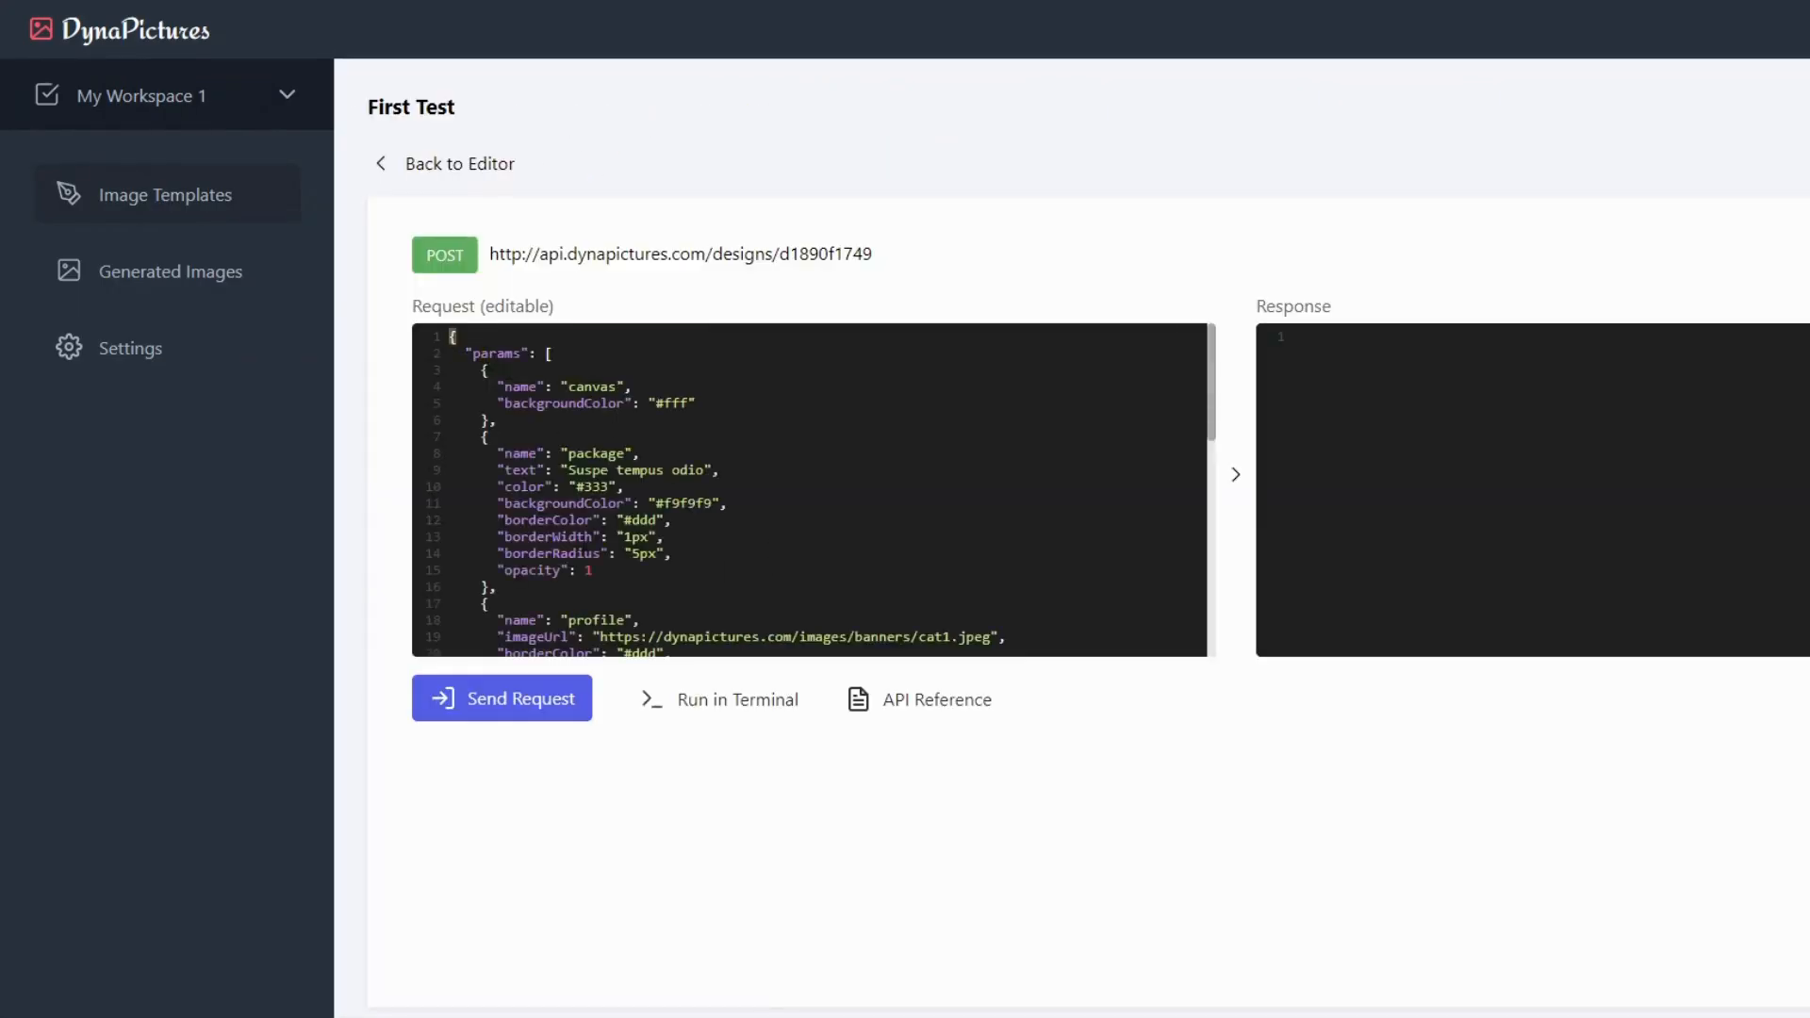
left_click_drag(453, 342, 673, 644)
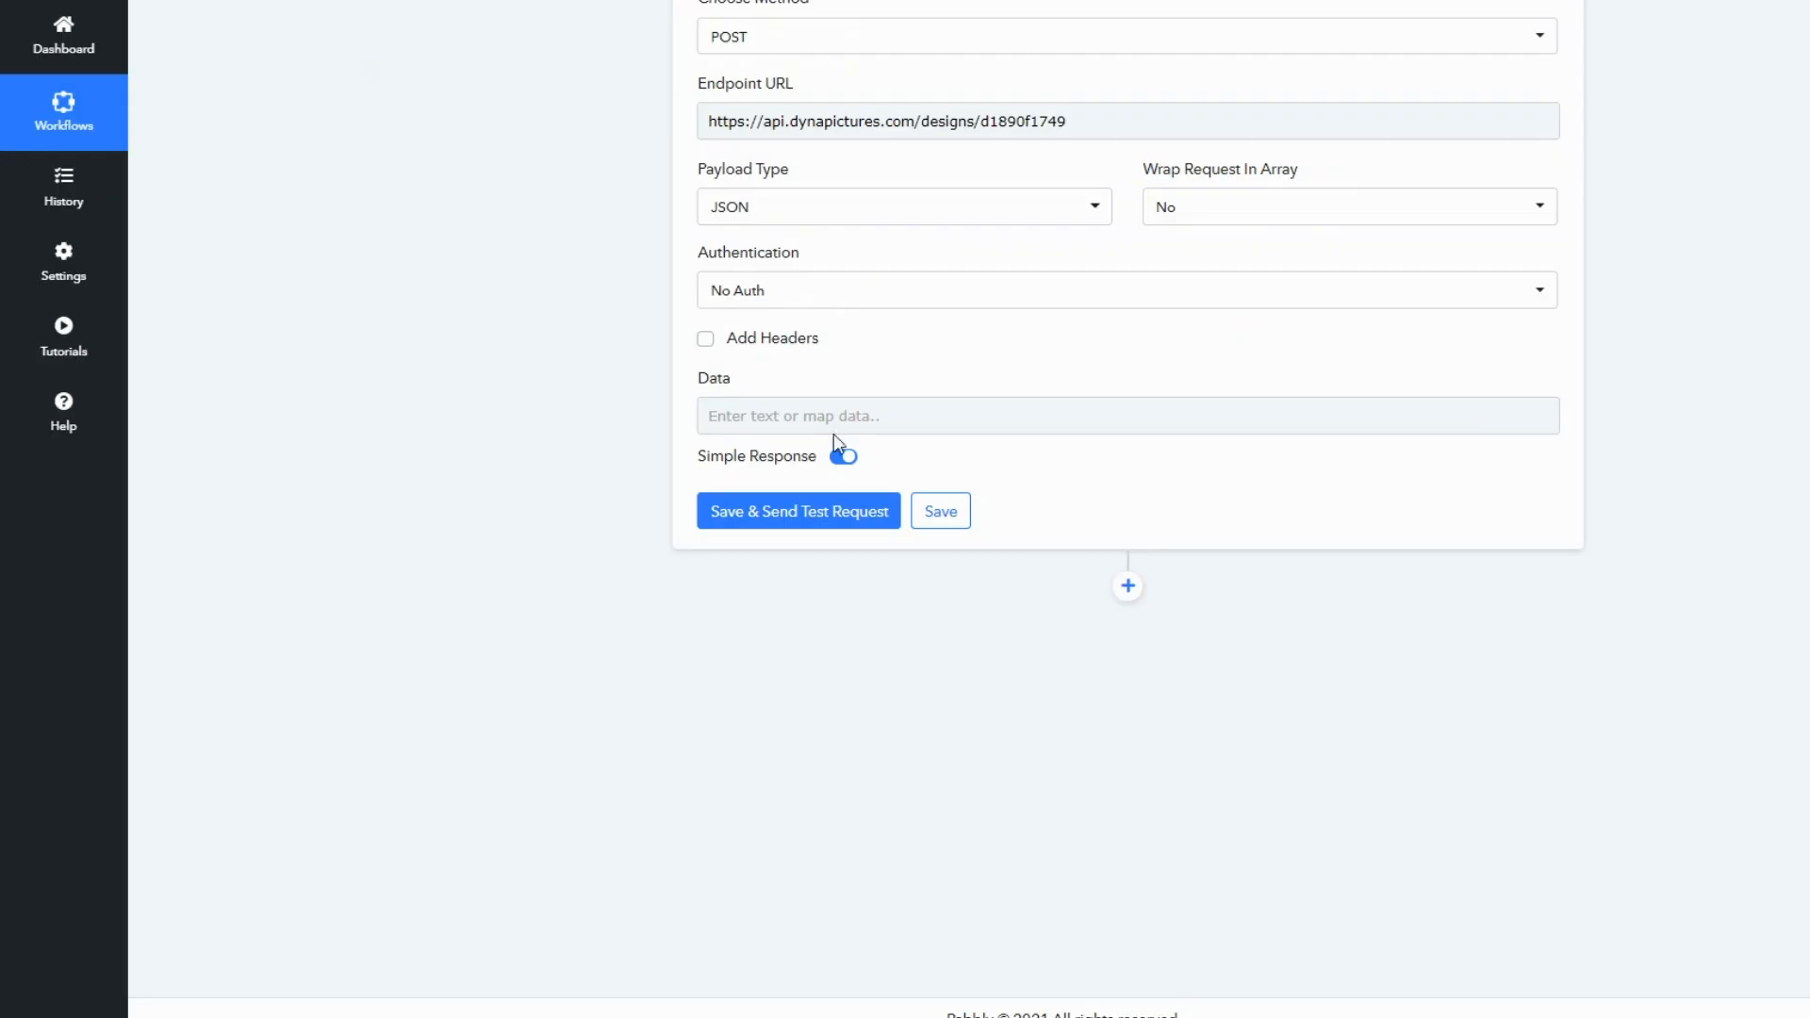
left_click(844, 416)
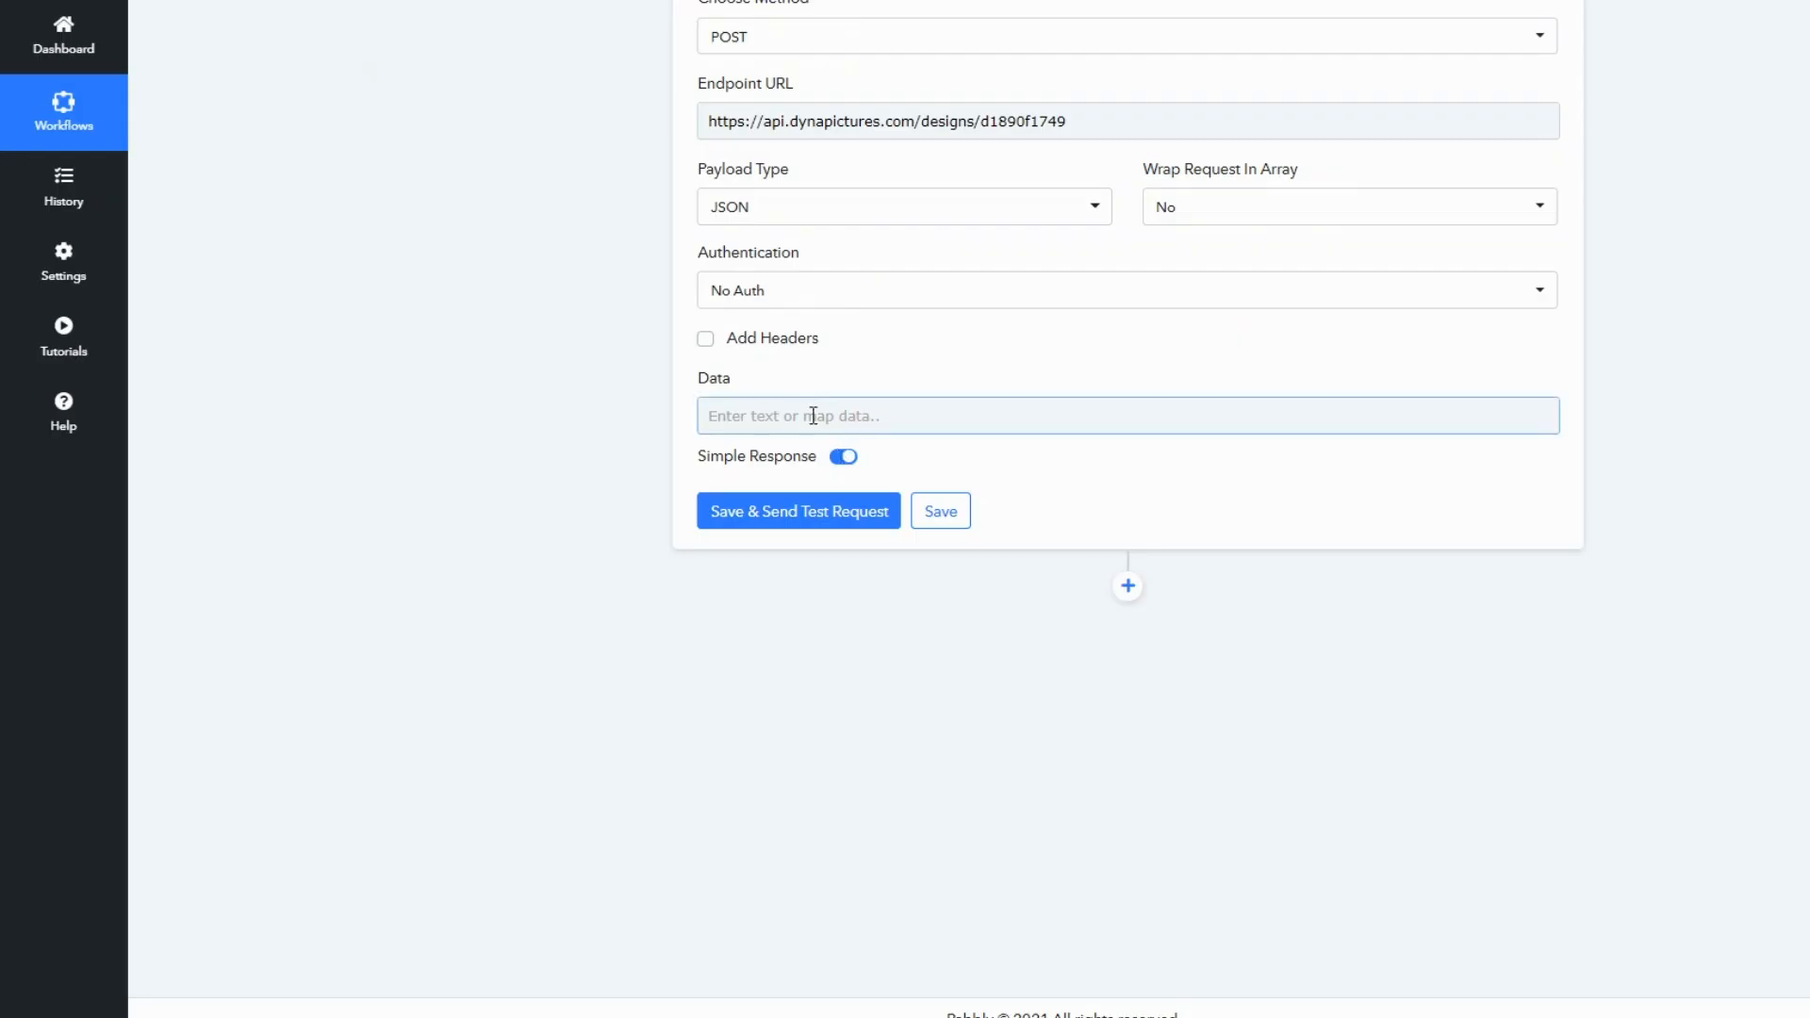
key("ctrl+v")
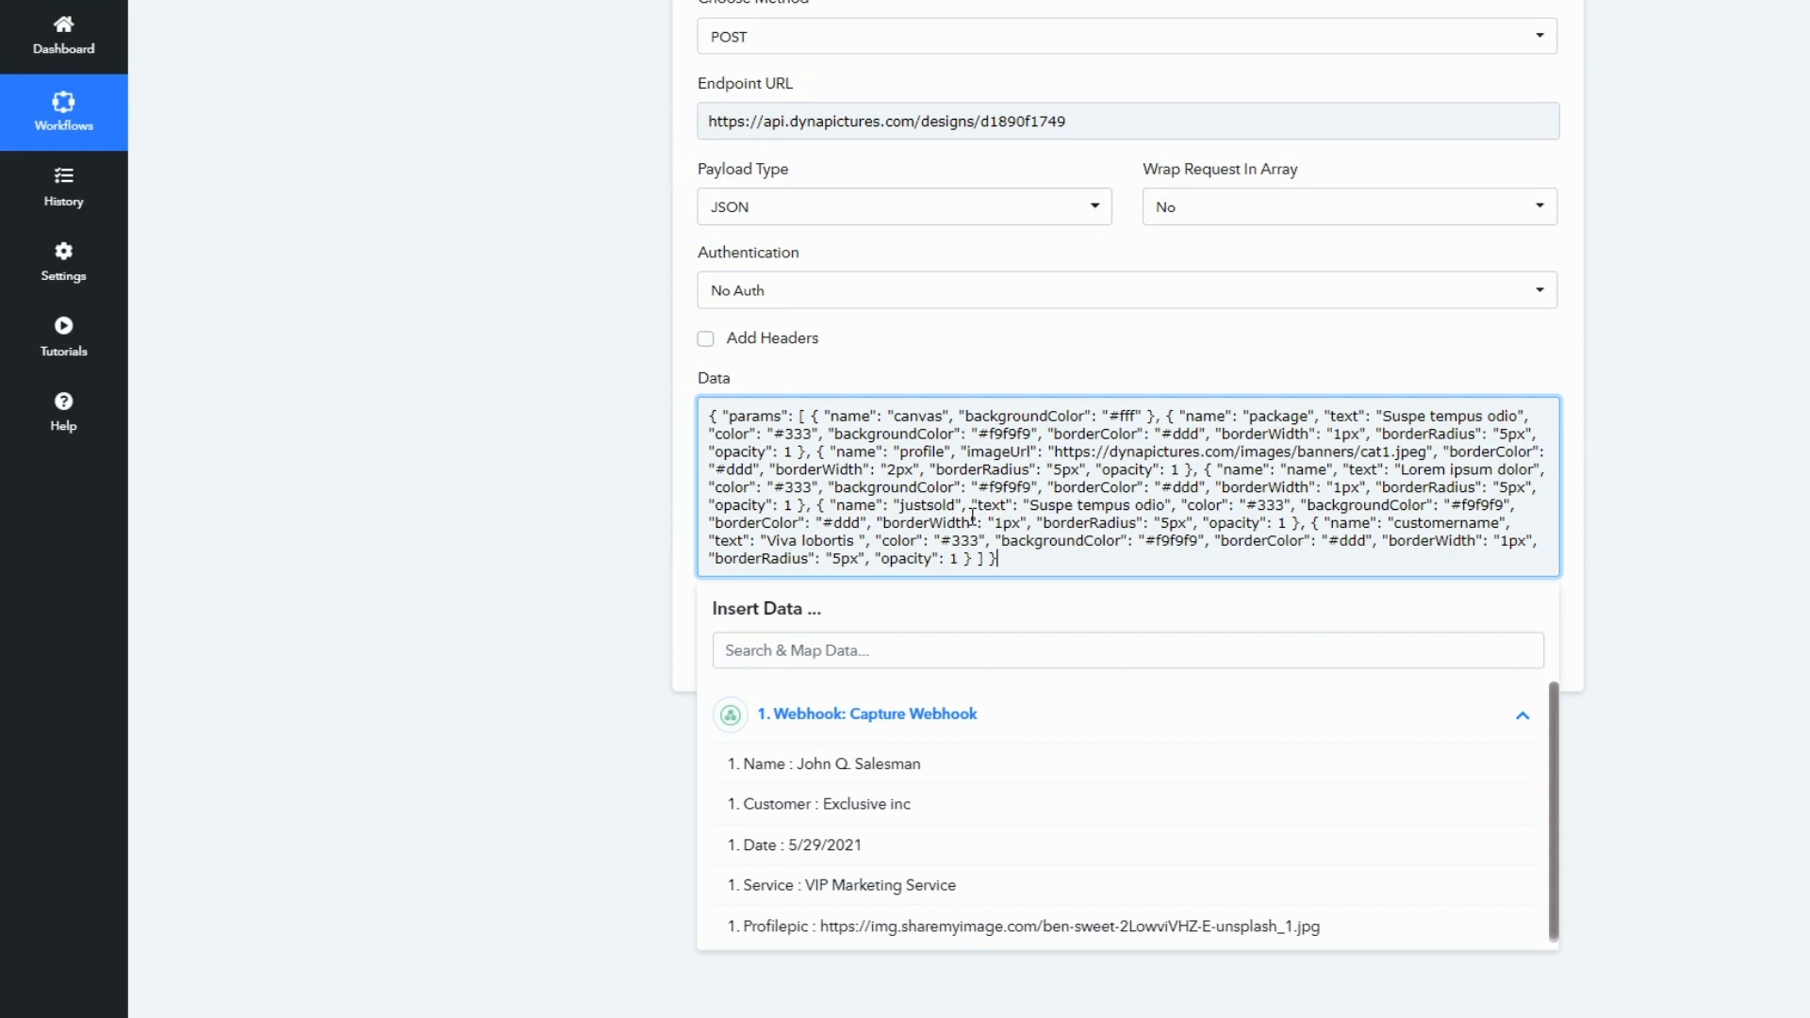
left_click(626, 515)
left_click(944, 465)
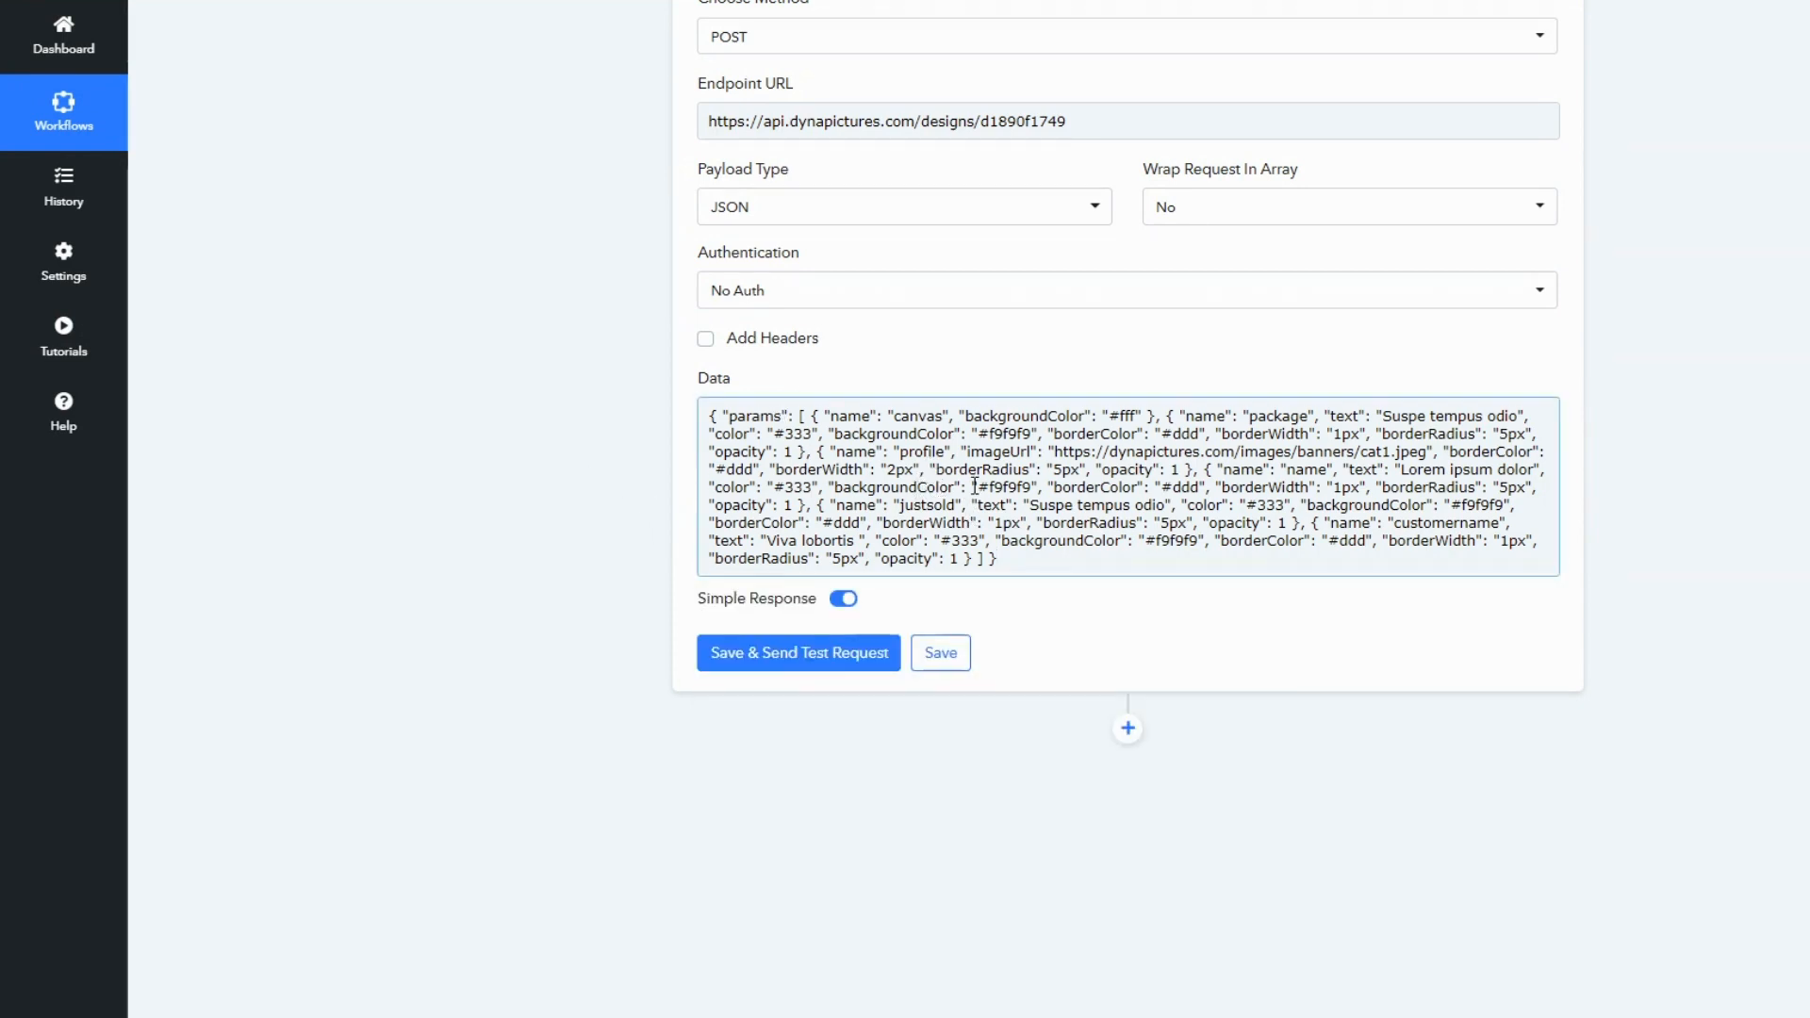
Step: Check the DynaPictures API documentation for the required authentication and set the Pabbly request's authentication to Bearer Token
left_click(688, 430)
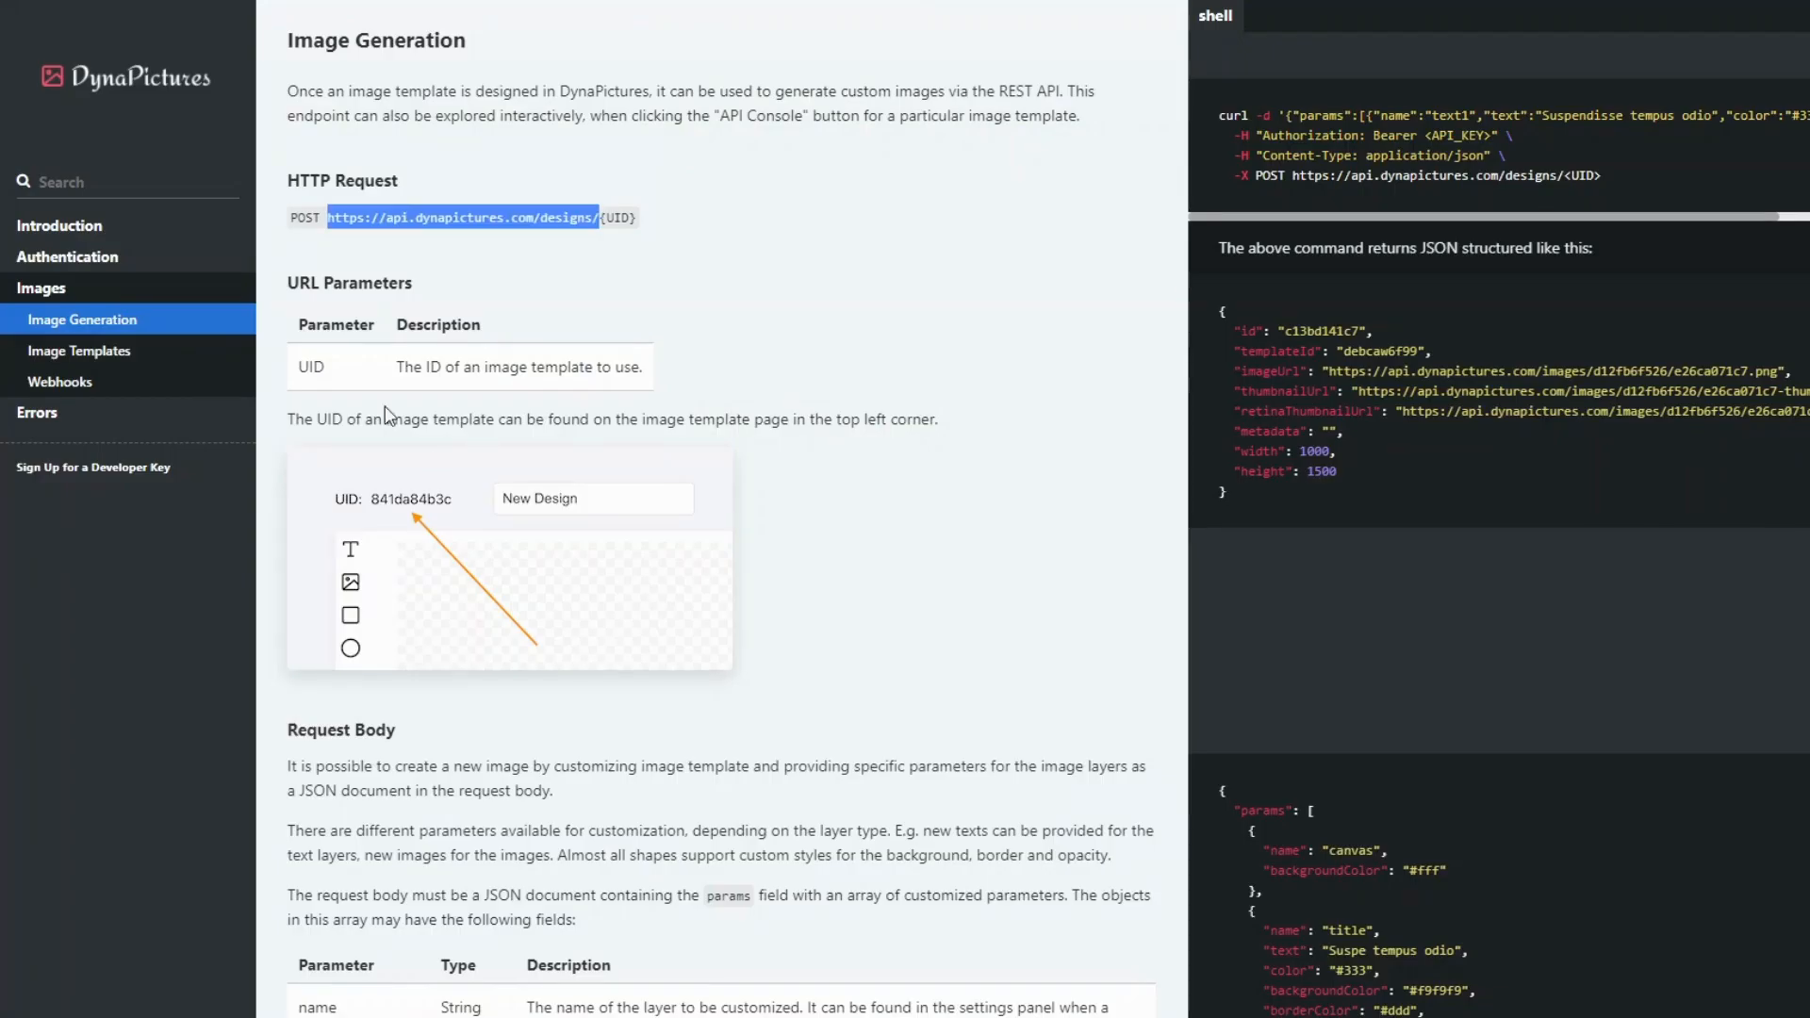
scroll(460, 256, "up", 5)
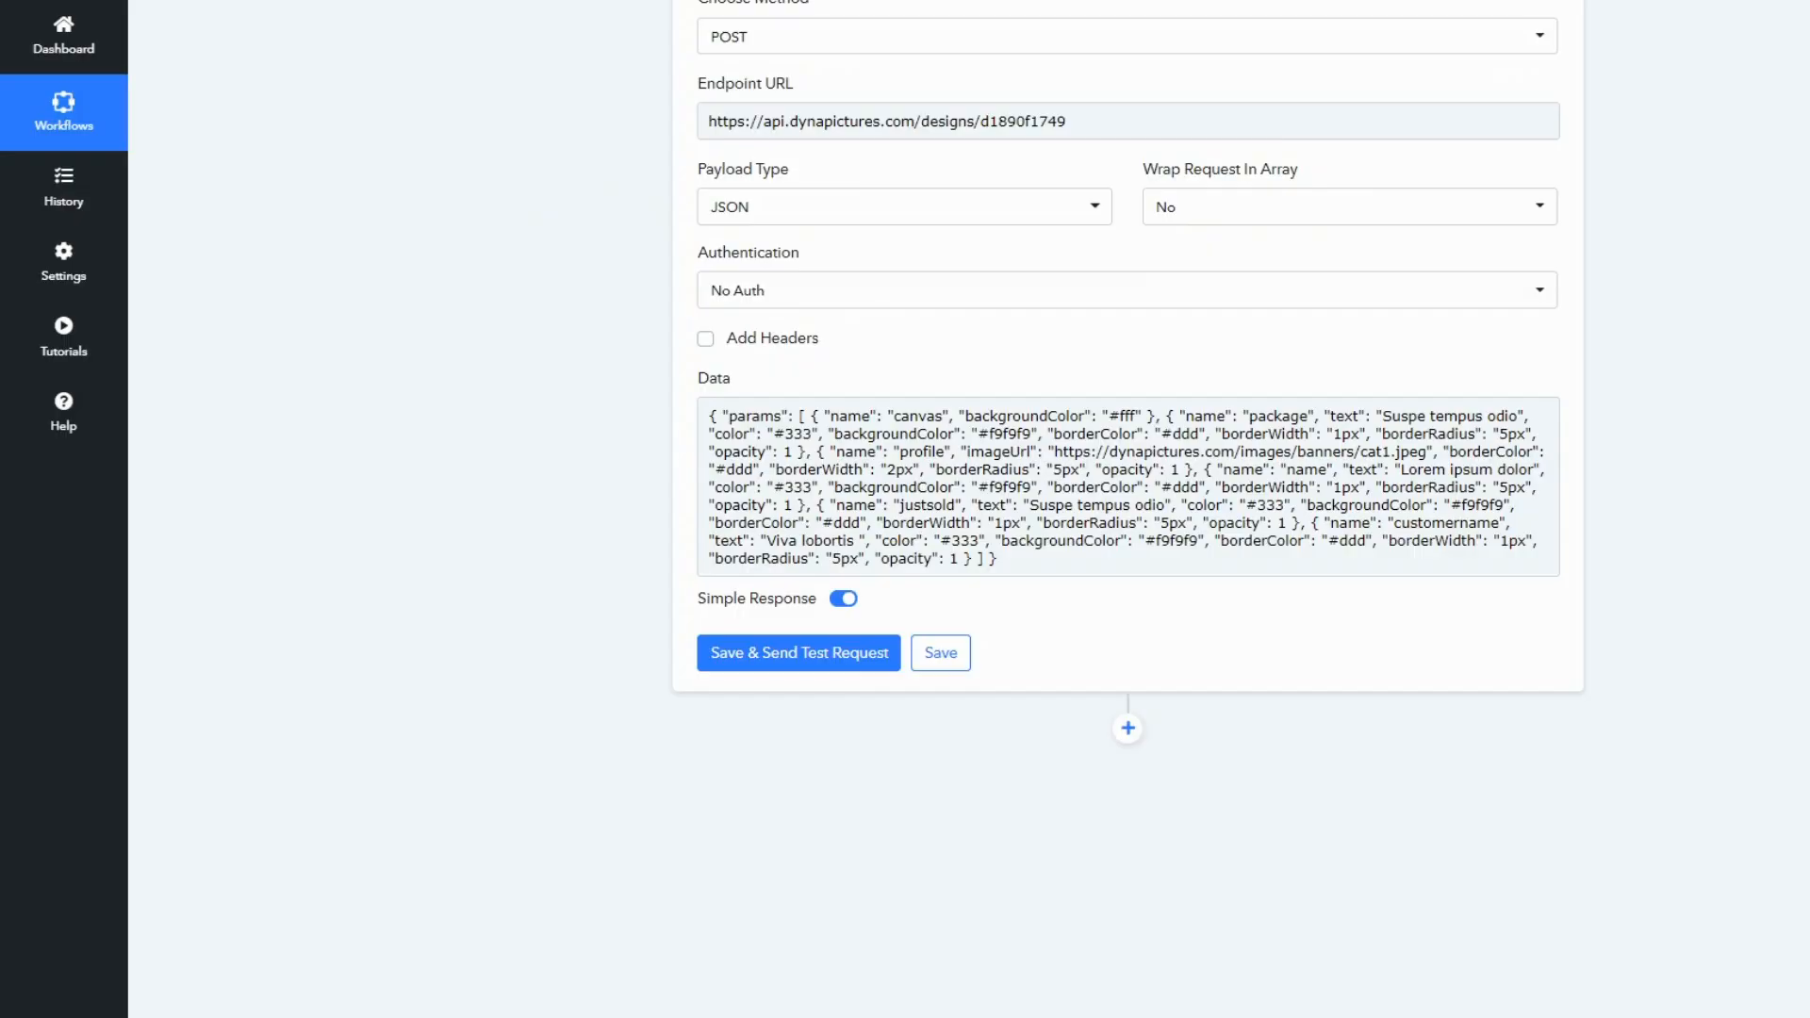
left_click(752, 292)
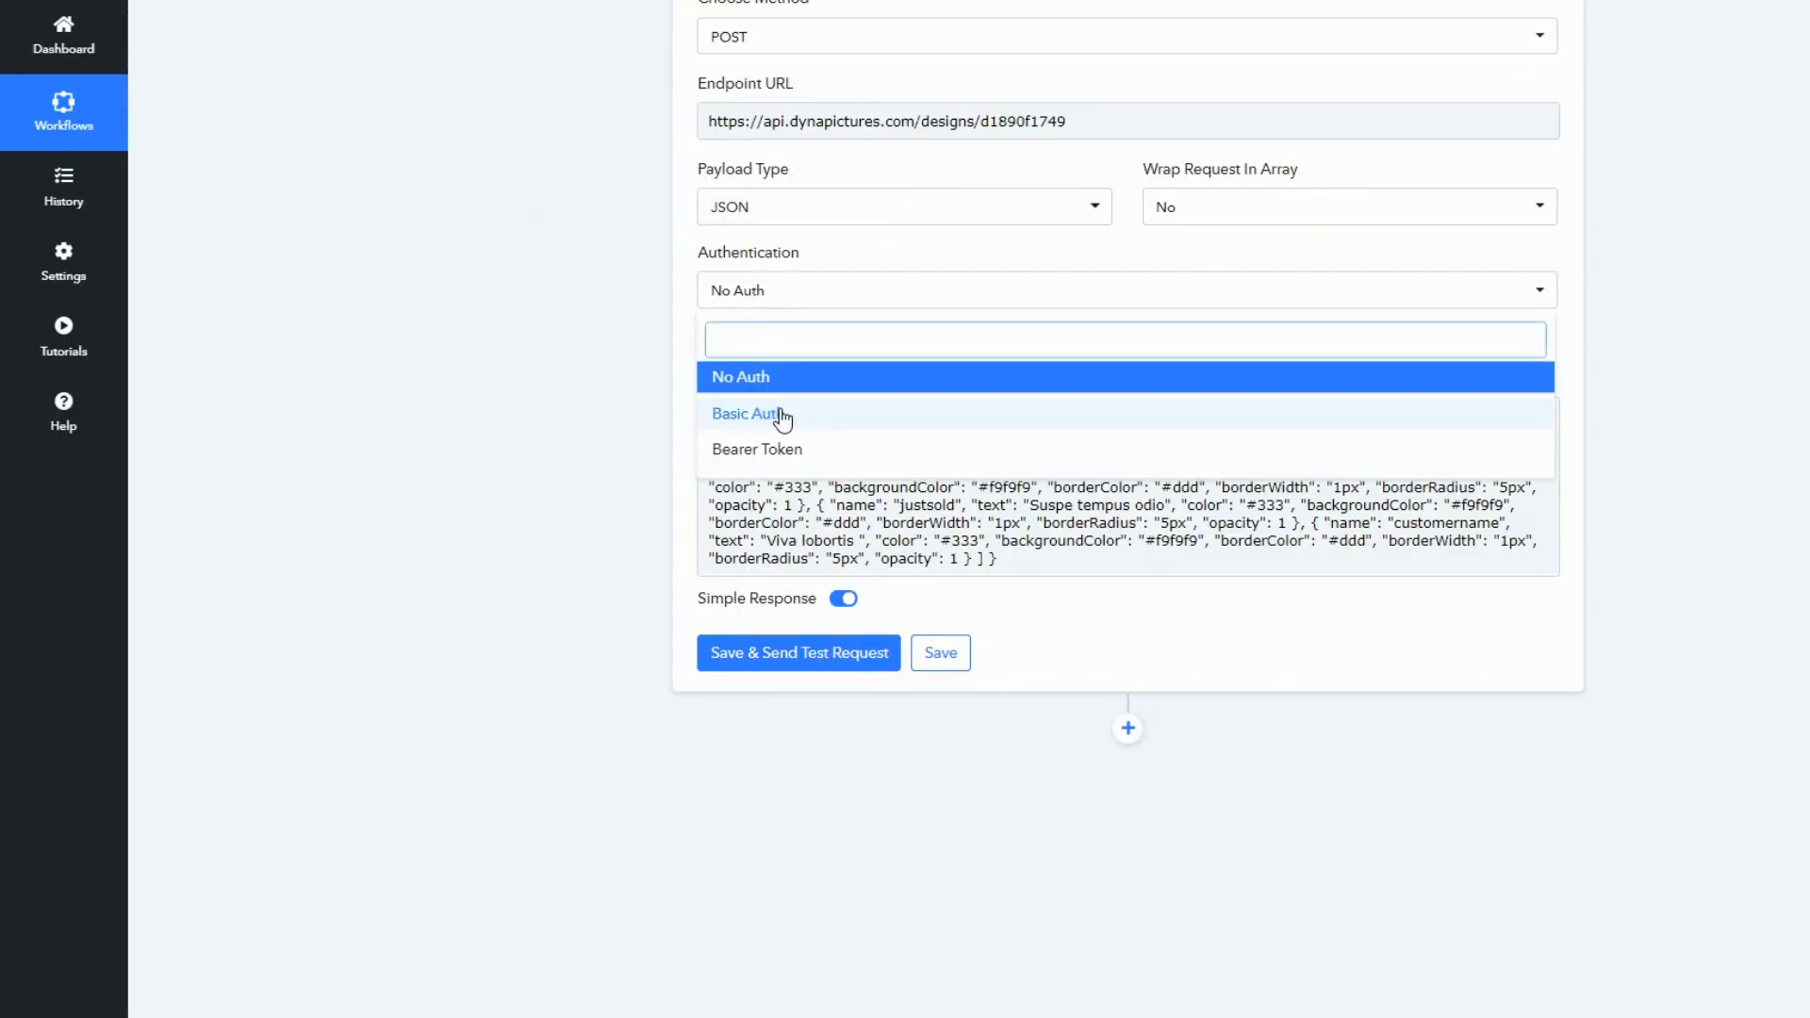
left_click(765, 451)
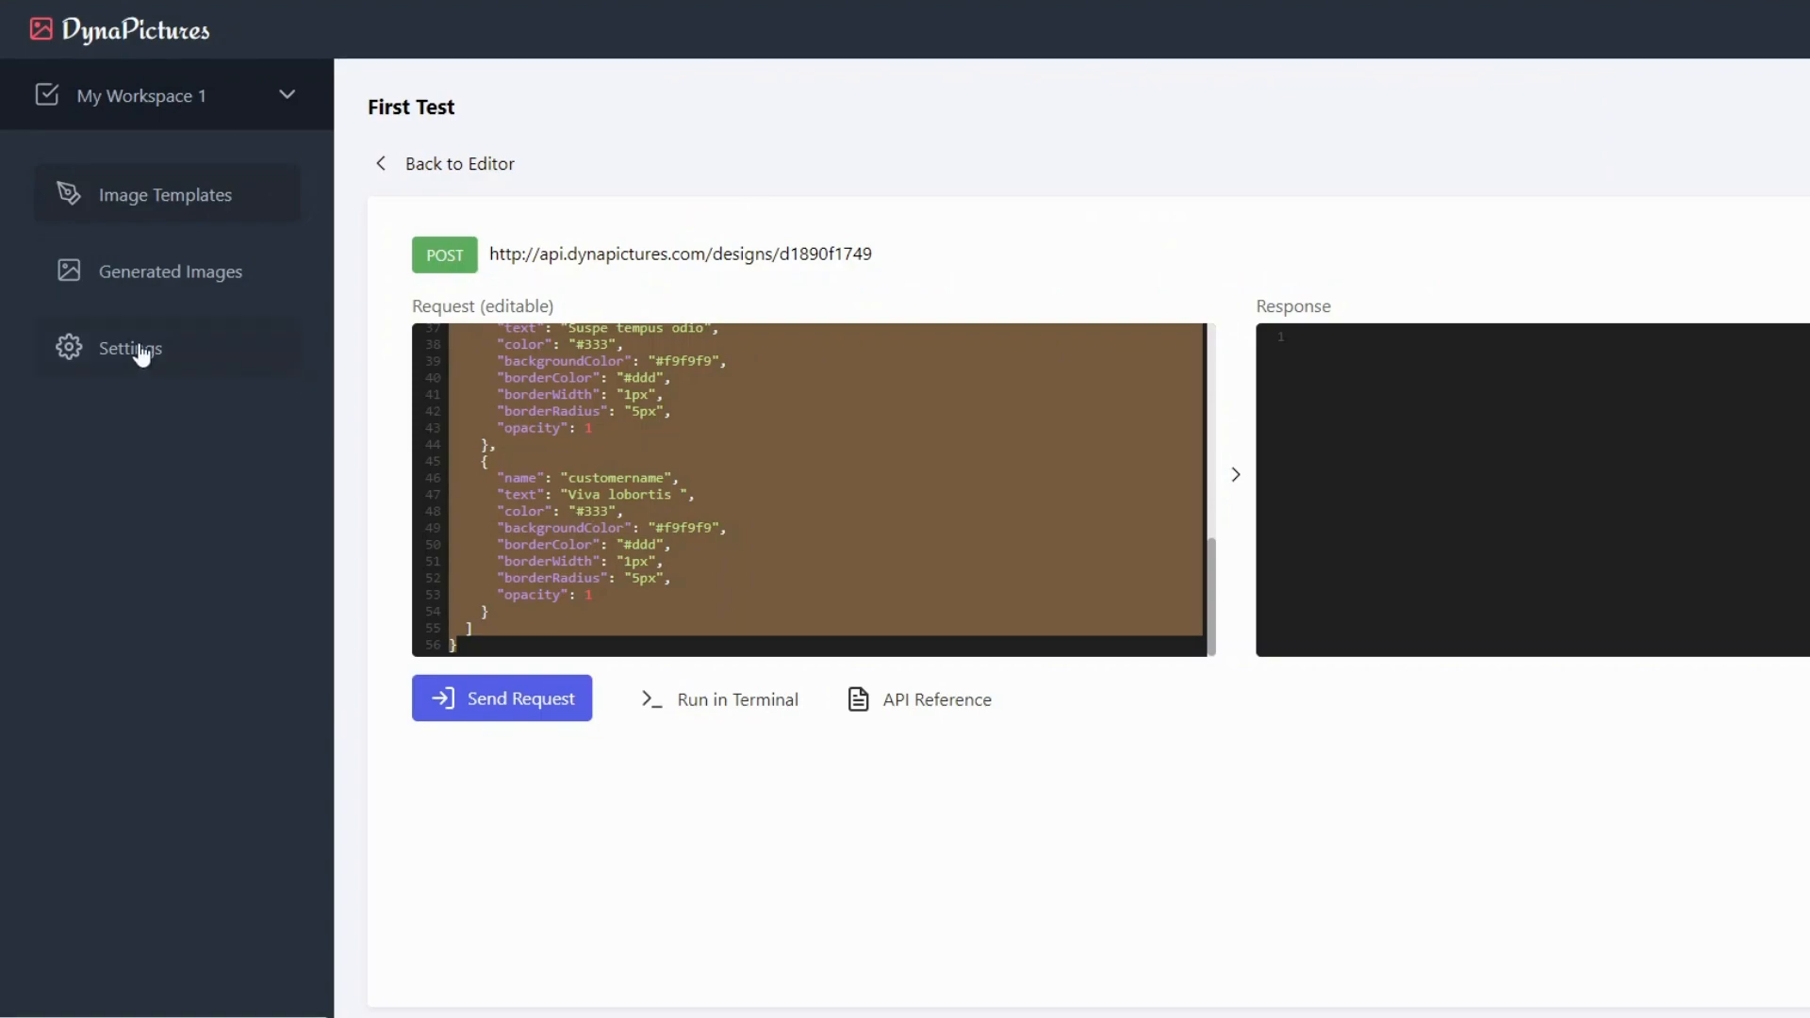
Step: Copy the API key from the DynaPictures account settings and paste it as the request's bearer token in Pabbly
right_click(139, 347)
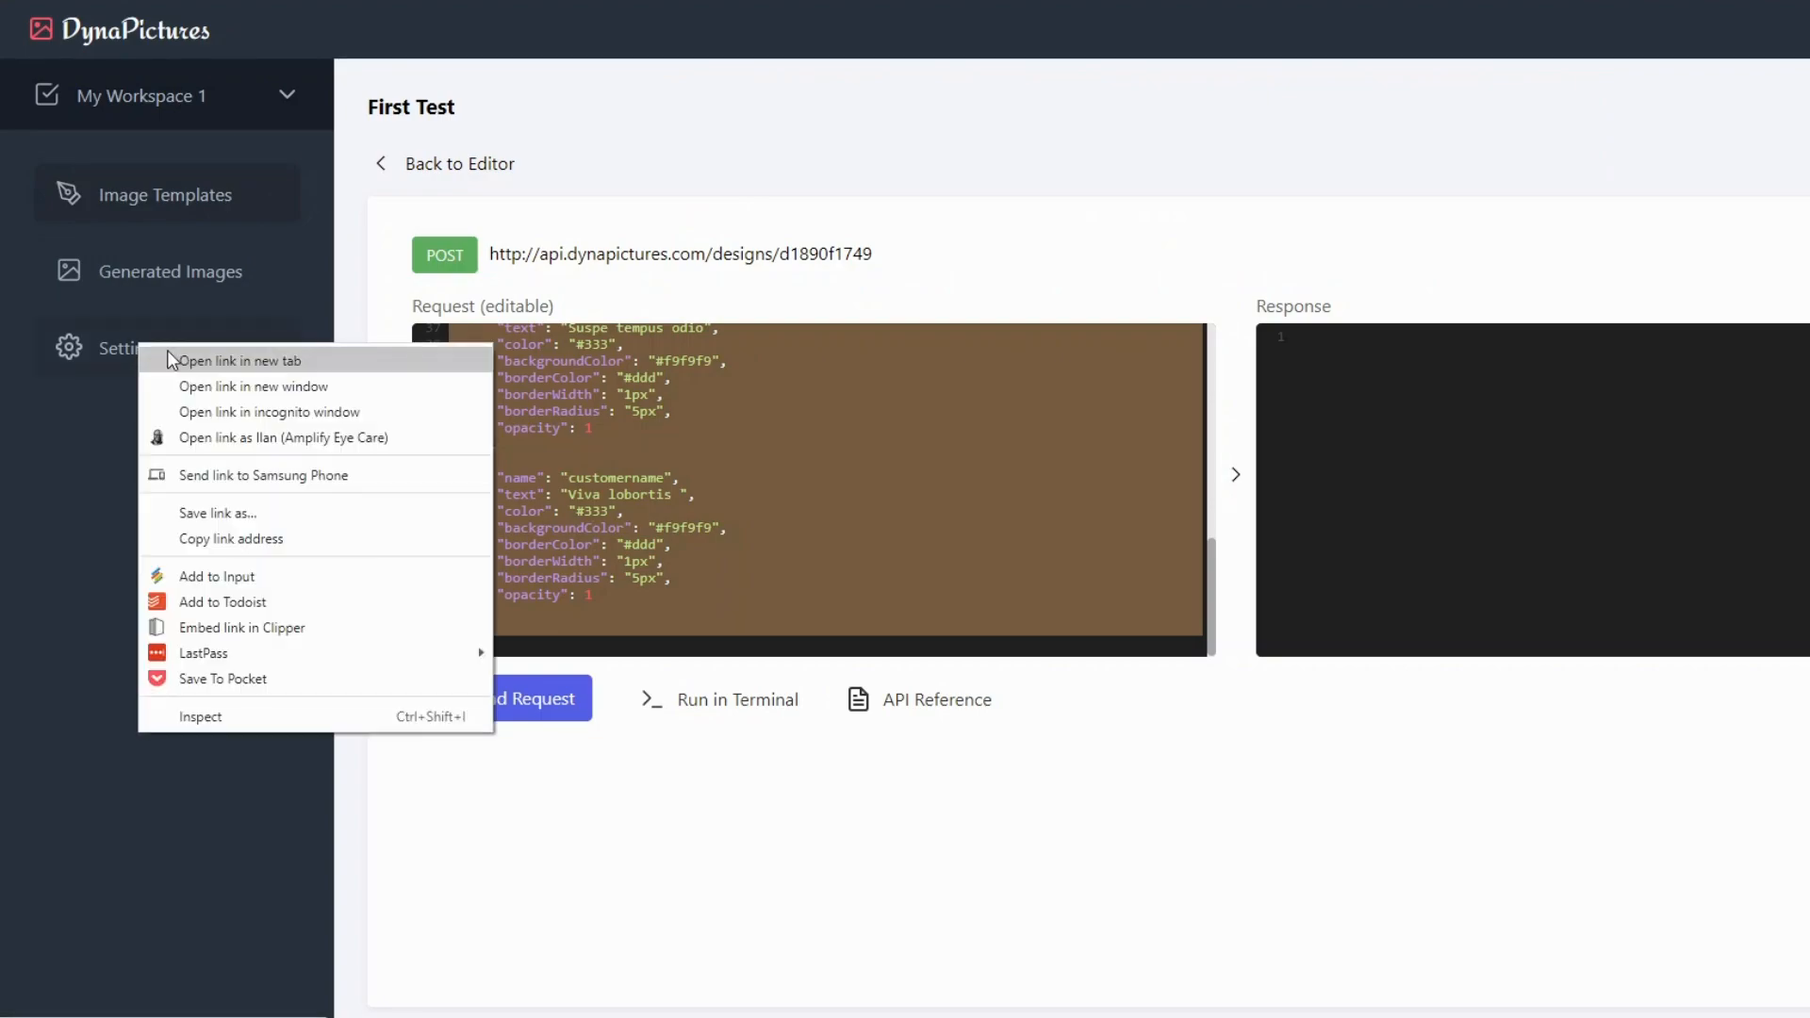
left_click(171, 362)
left_click(403, 1)
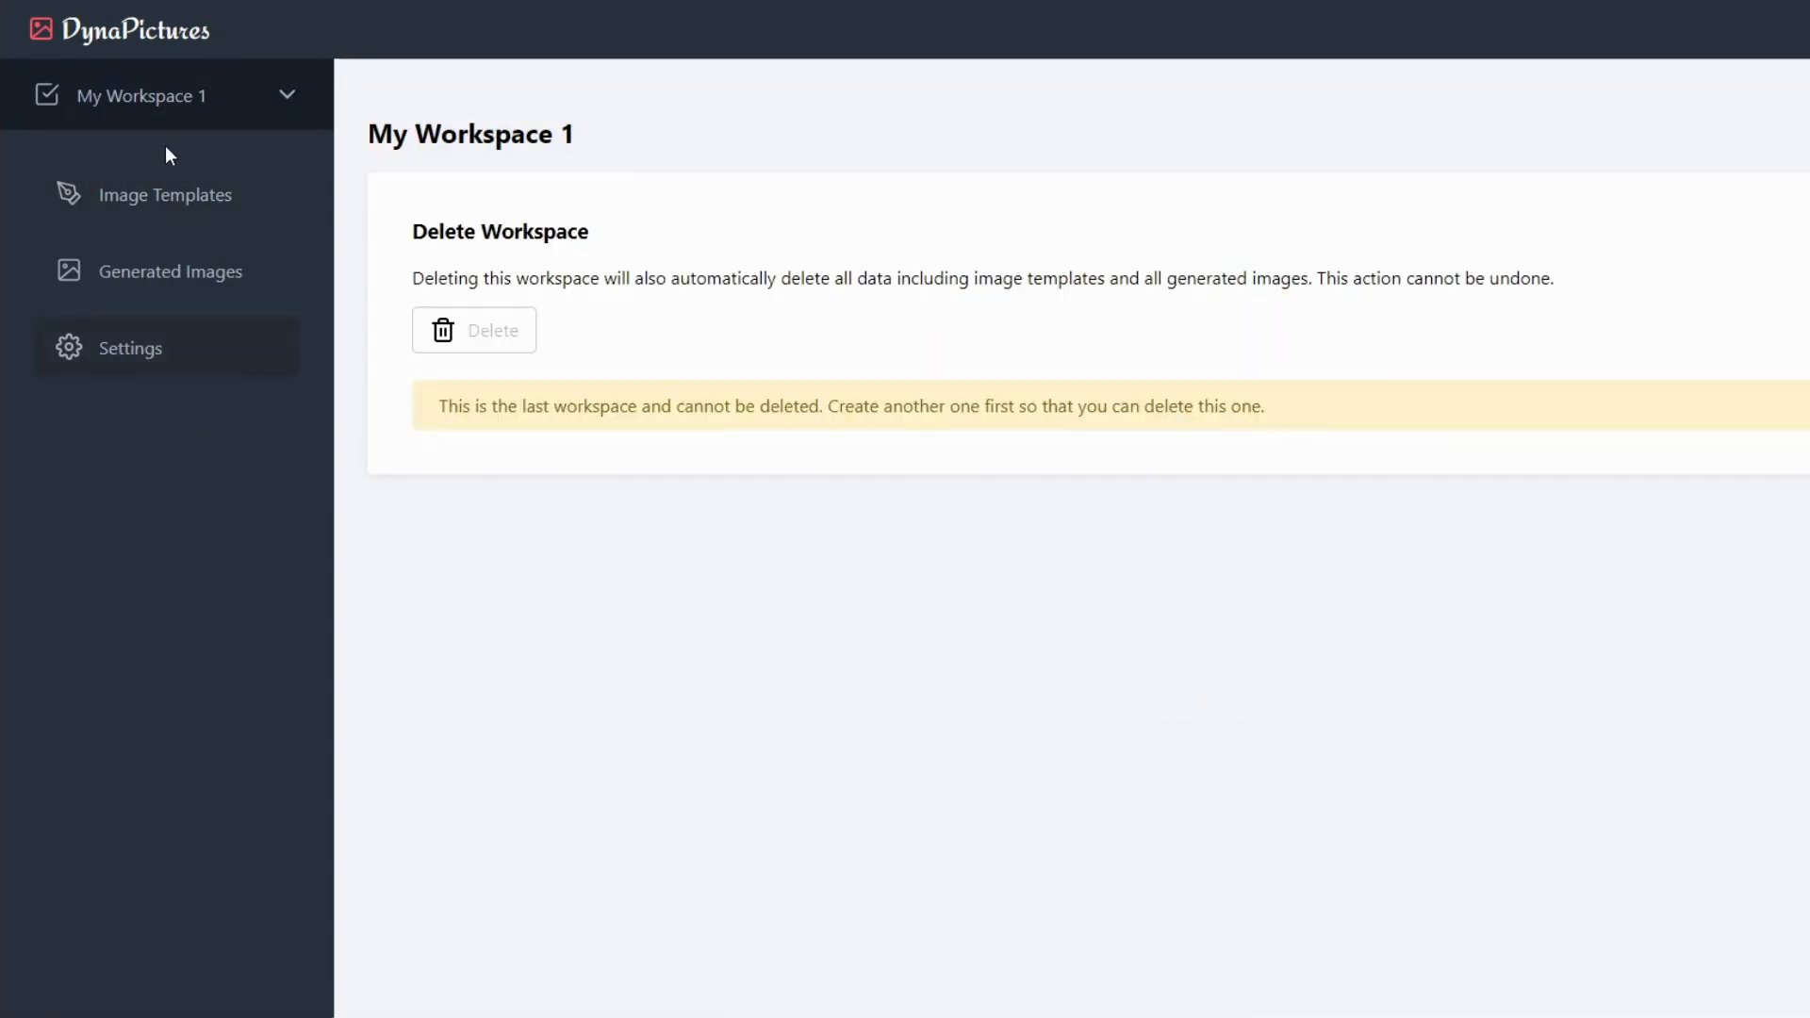
left_click(142, 195)
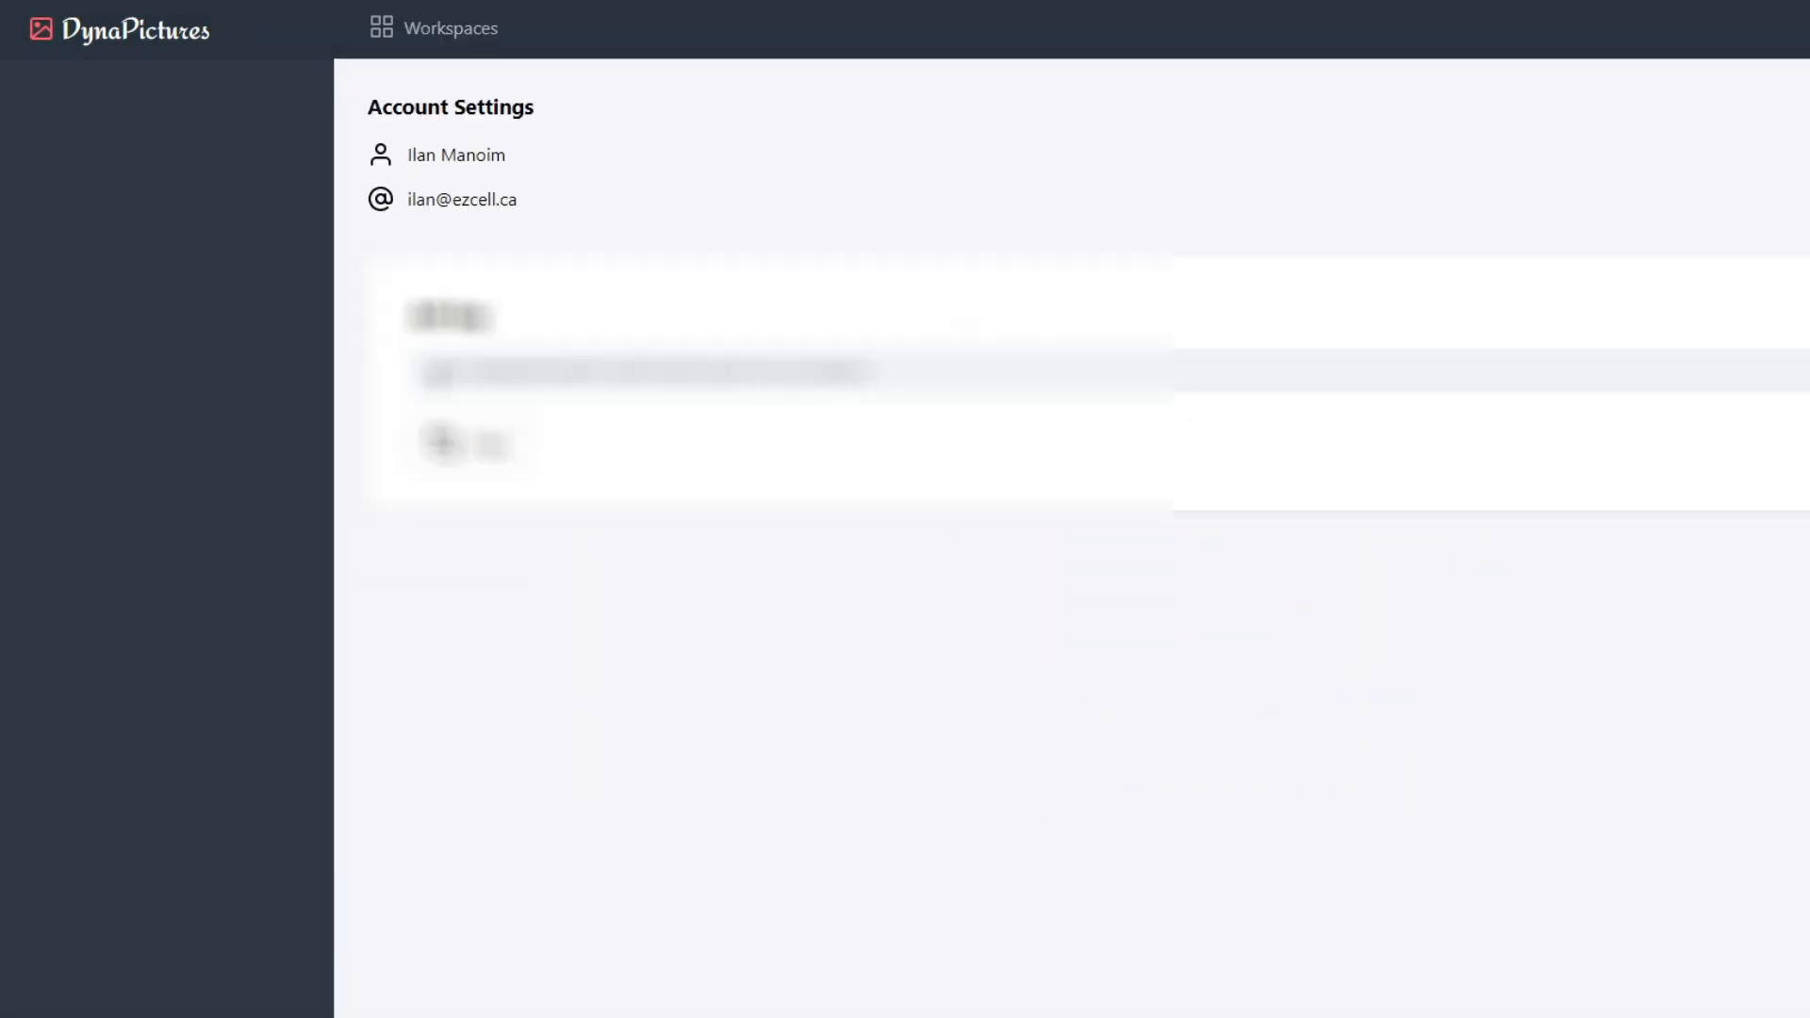
left_click(492, 454)
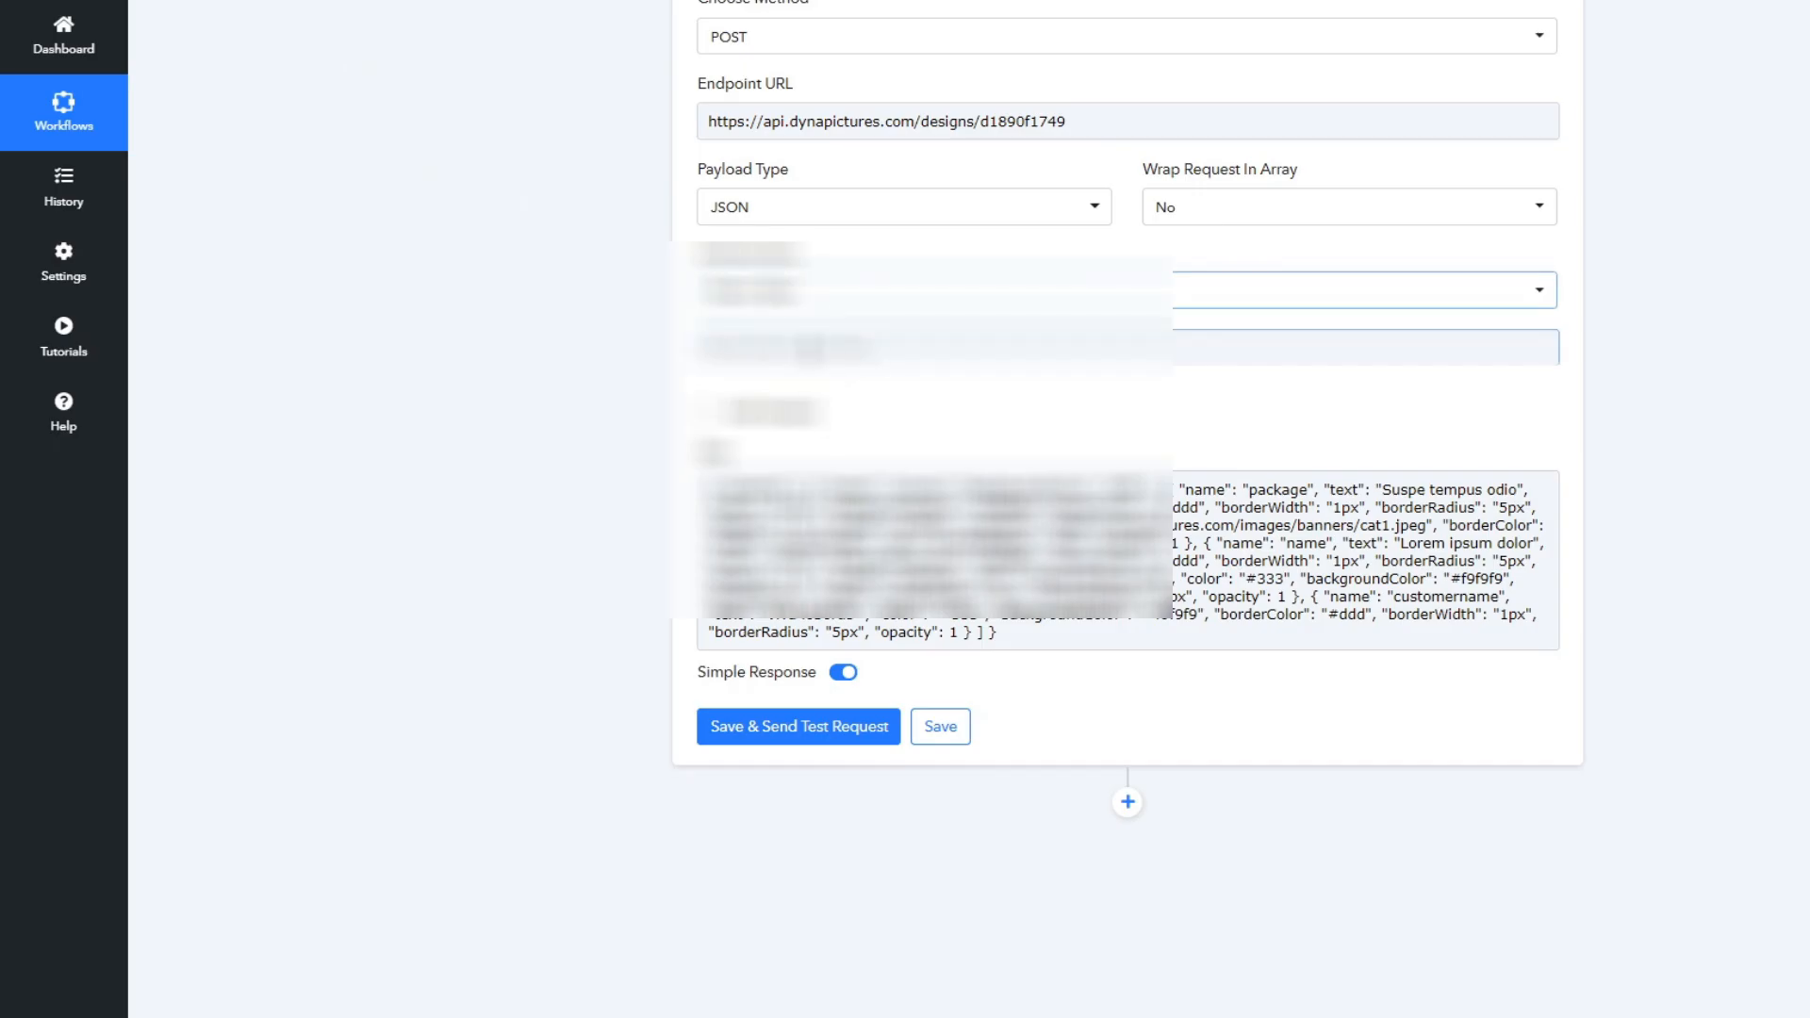
left_click(830, 348)
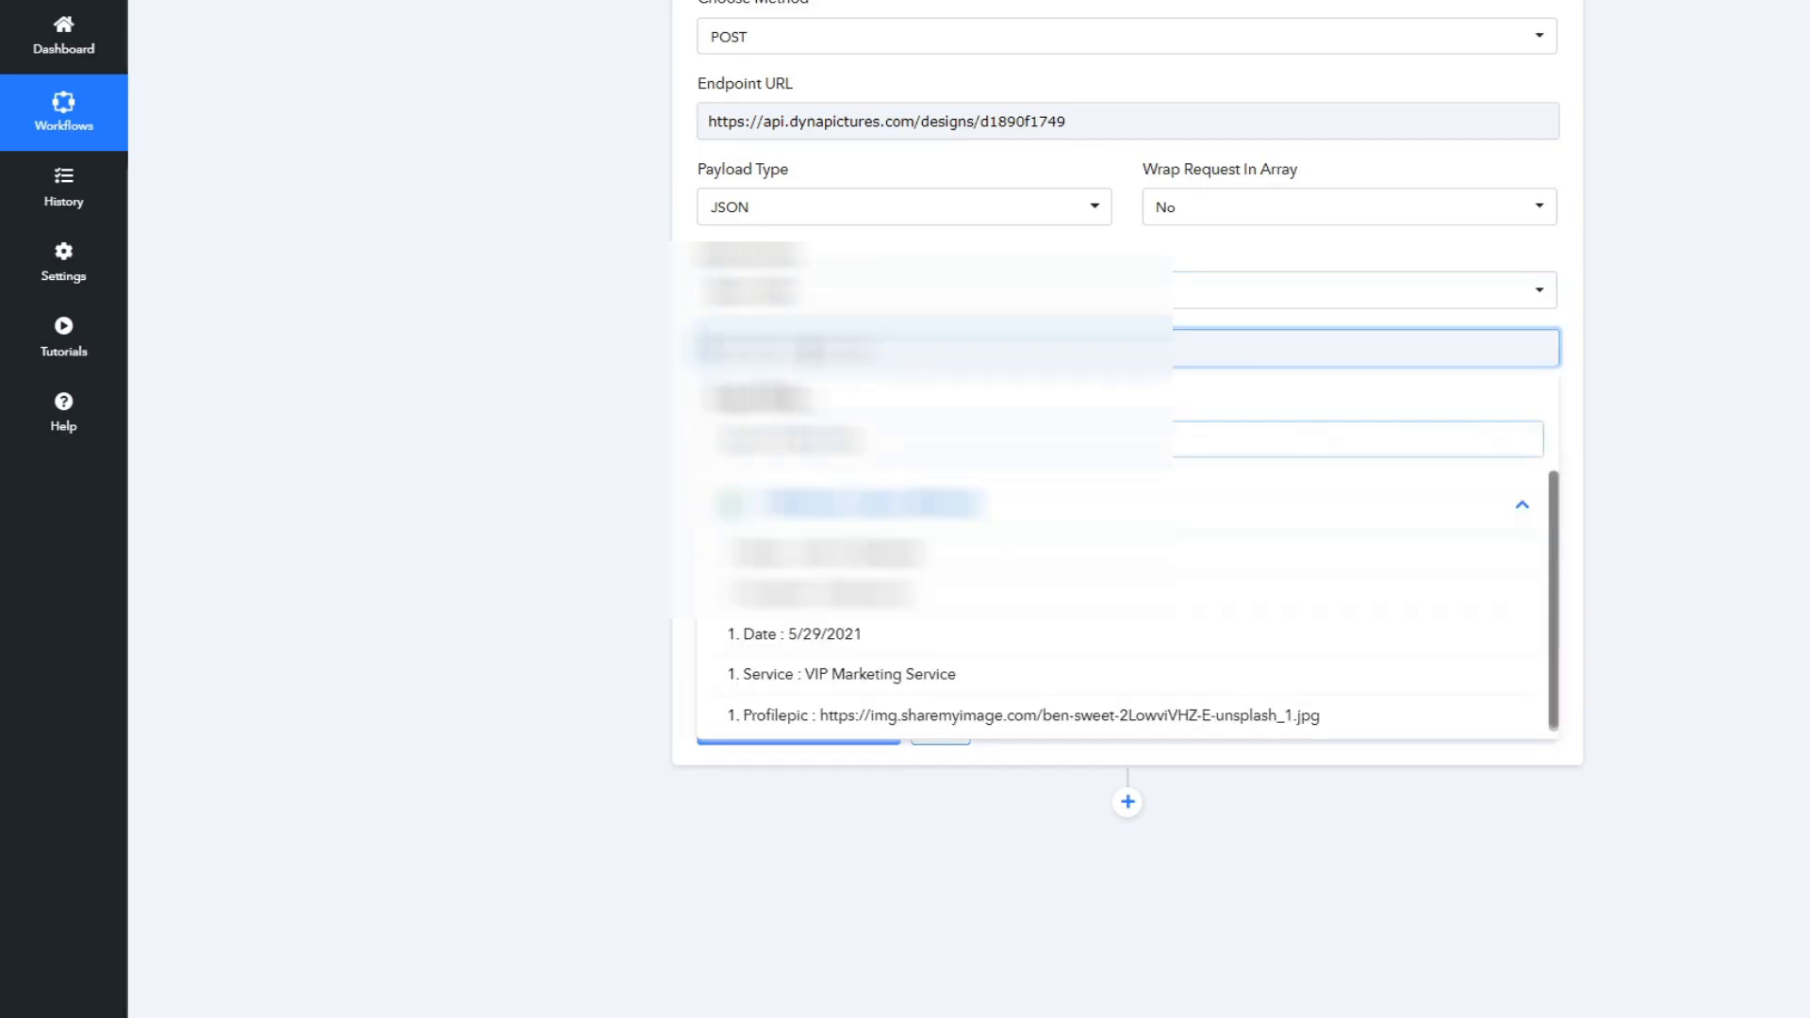
left_click(478, 424)
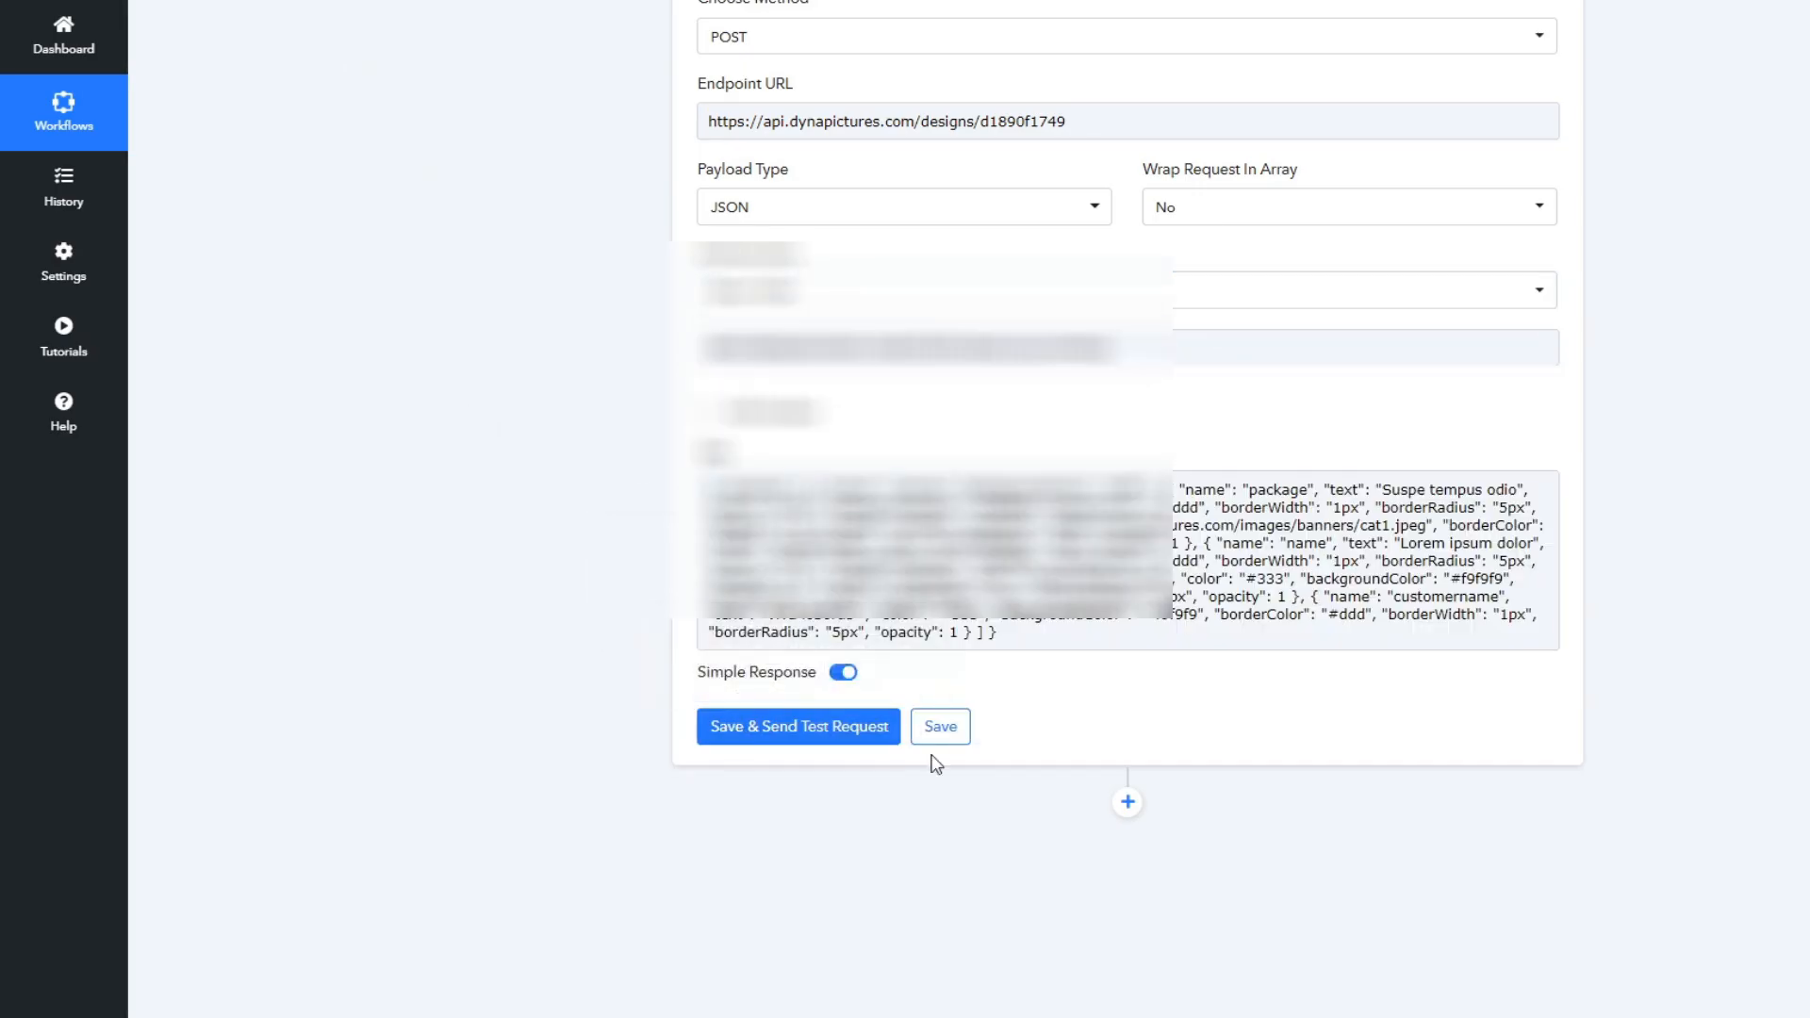
Step: Save and send the test request, and copy the ImageUrl value from the received response
left_click(782, 728)
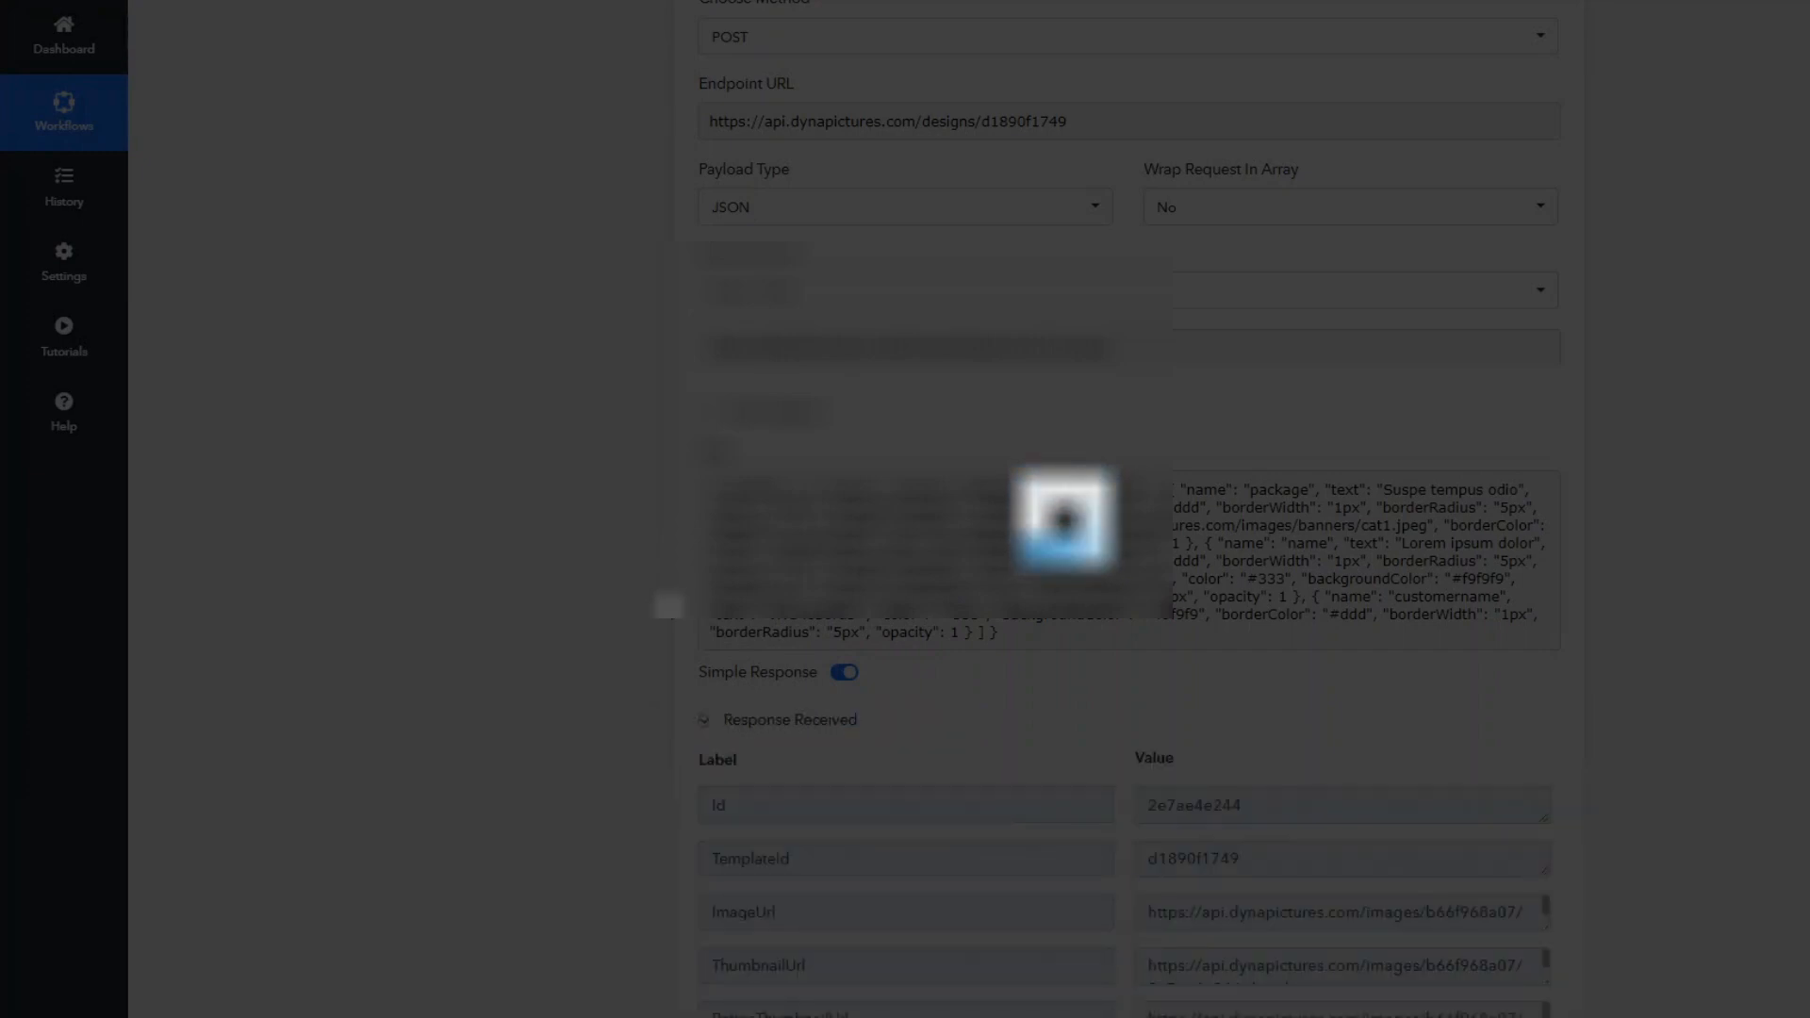
scroll(754, 502, "down", 7)
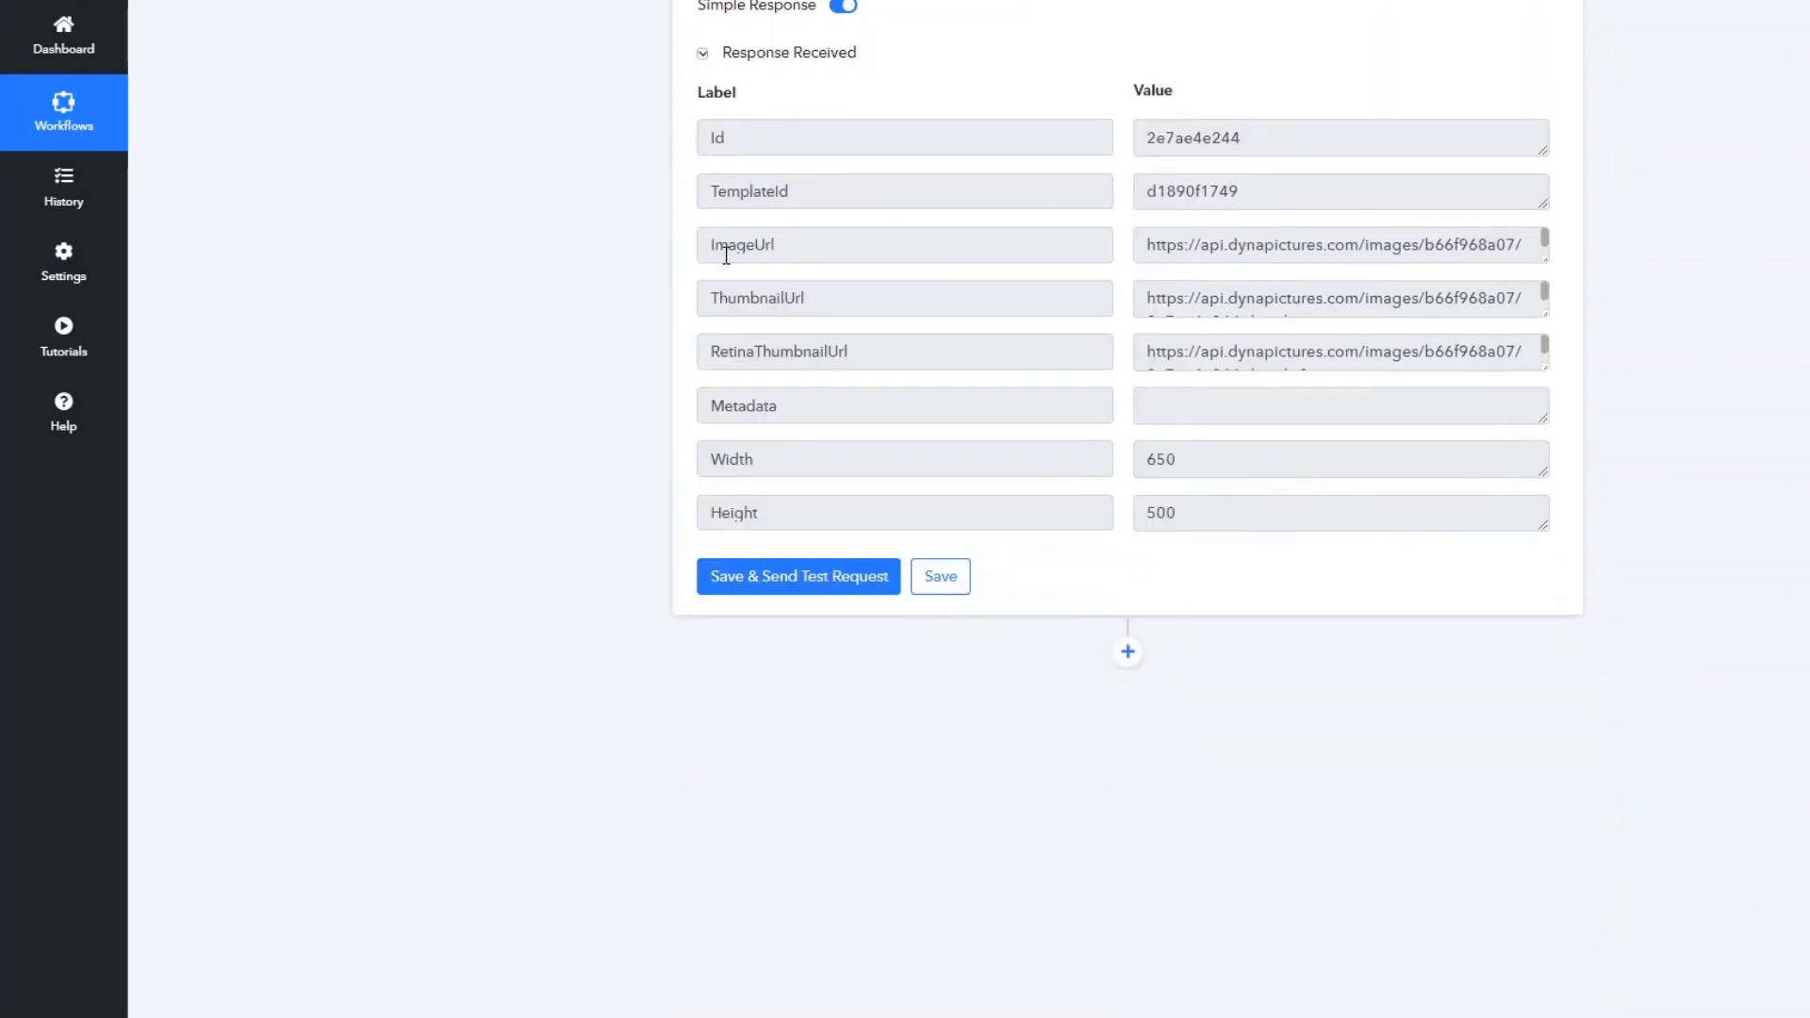
triple_click(1194, 242)
right_click(1194, 245)
left_click(1253, 256)
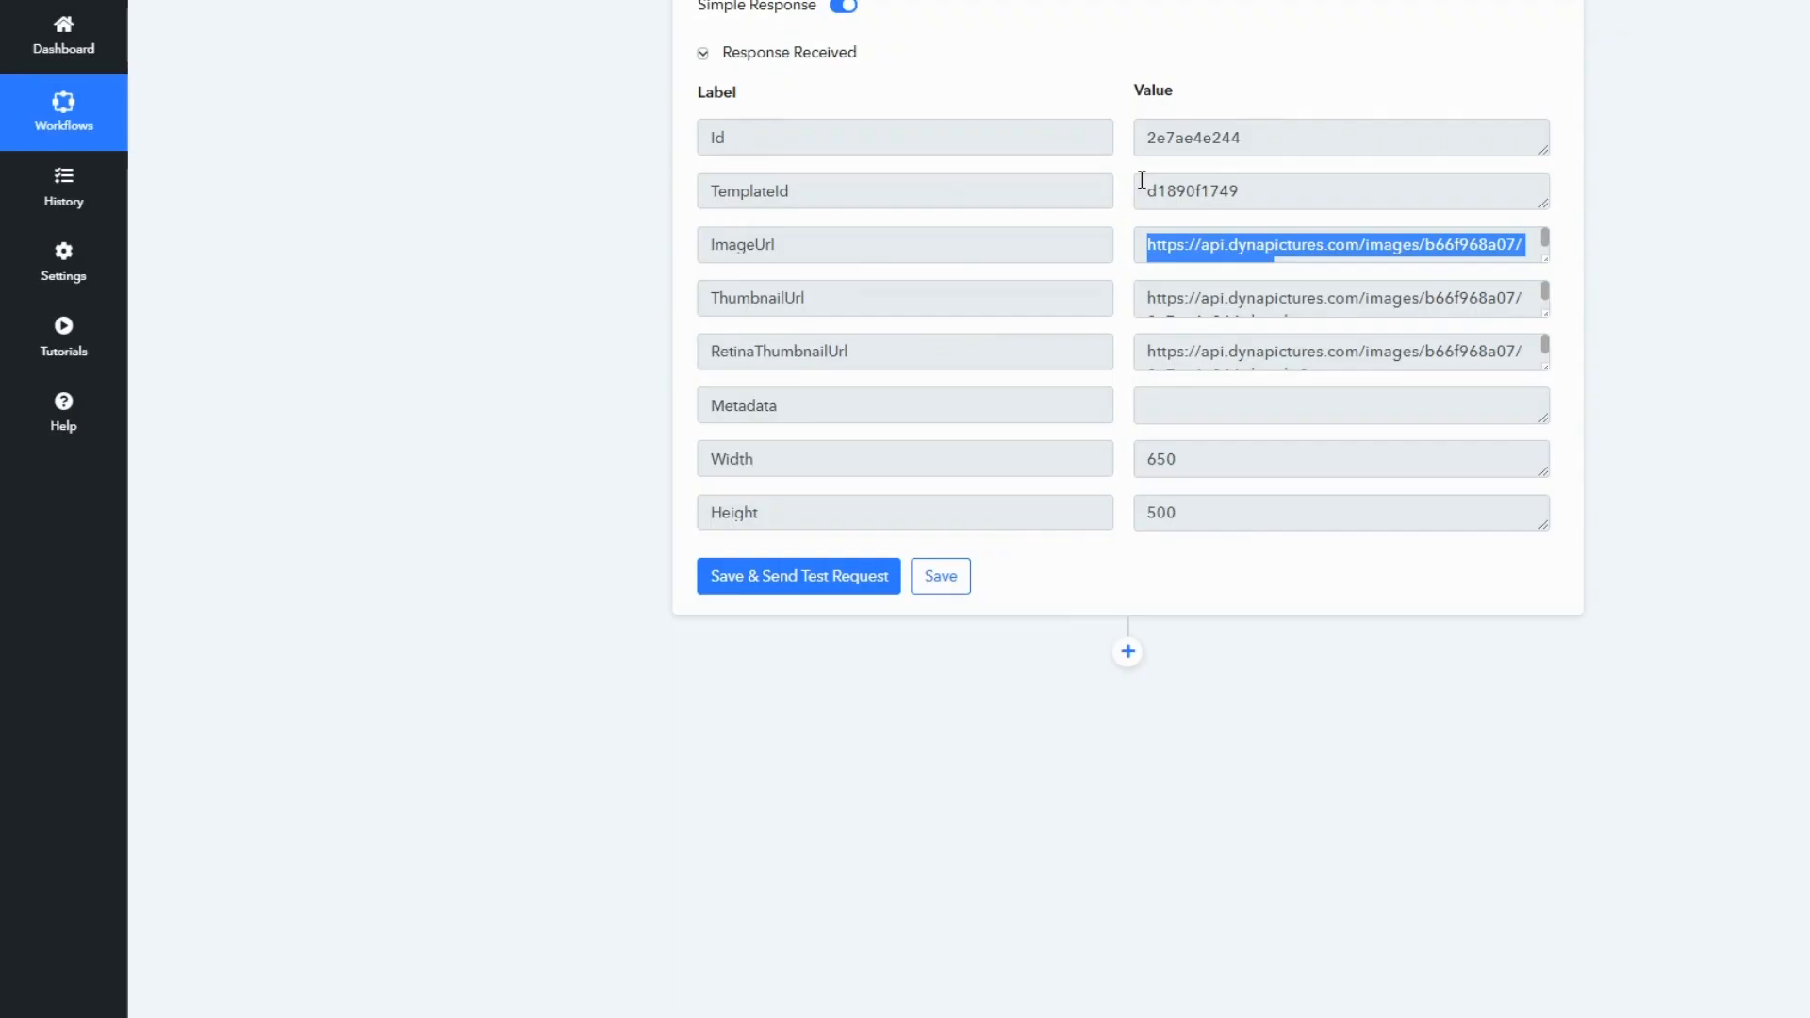
Step: Replace the package parameter's text in the request's Data field with the Service value from the captured webhook
scroll(754, 396, "up", 3)
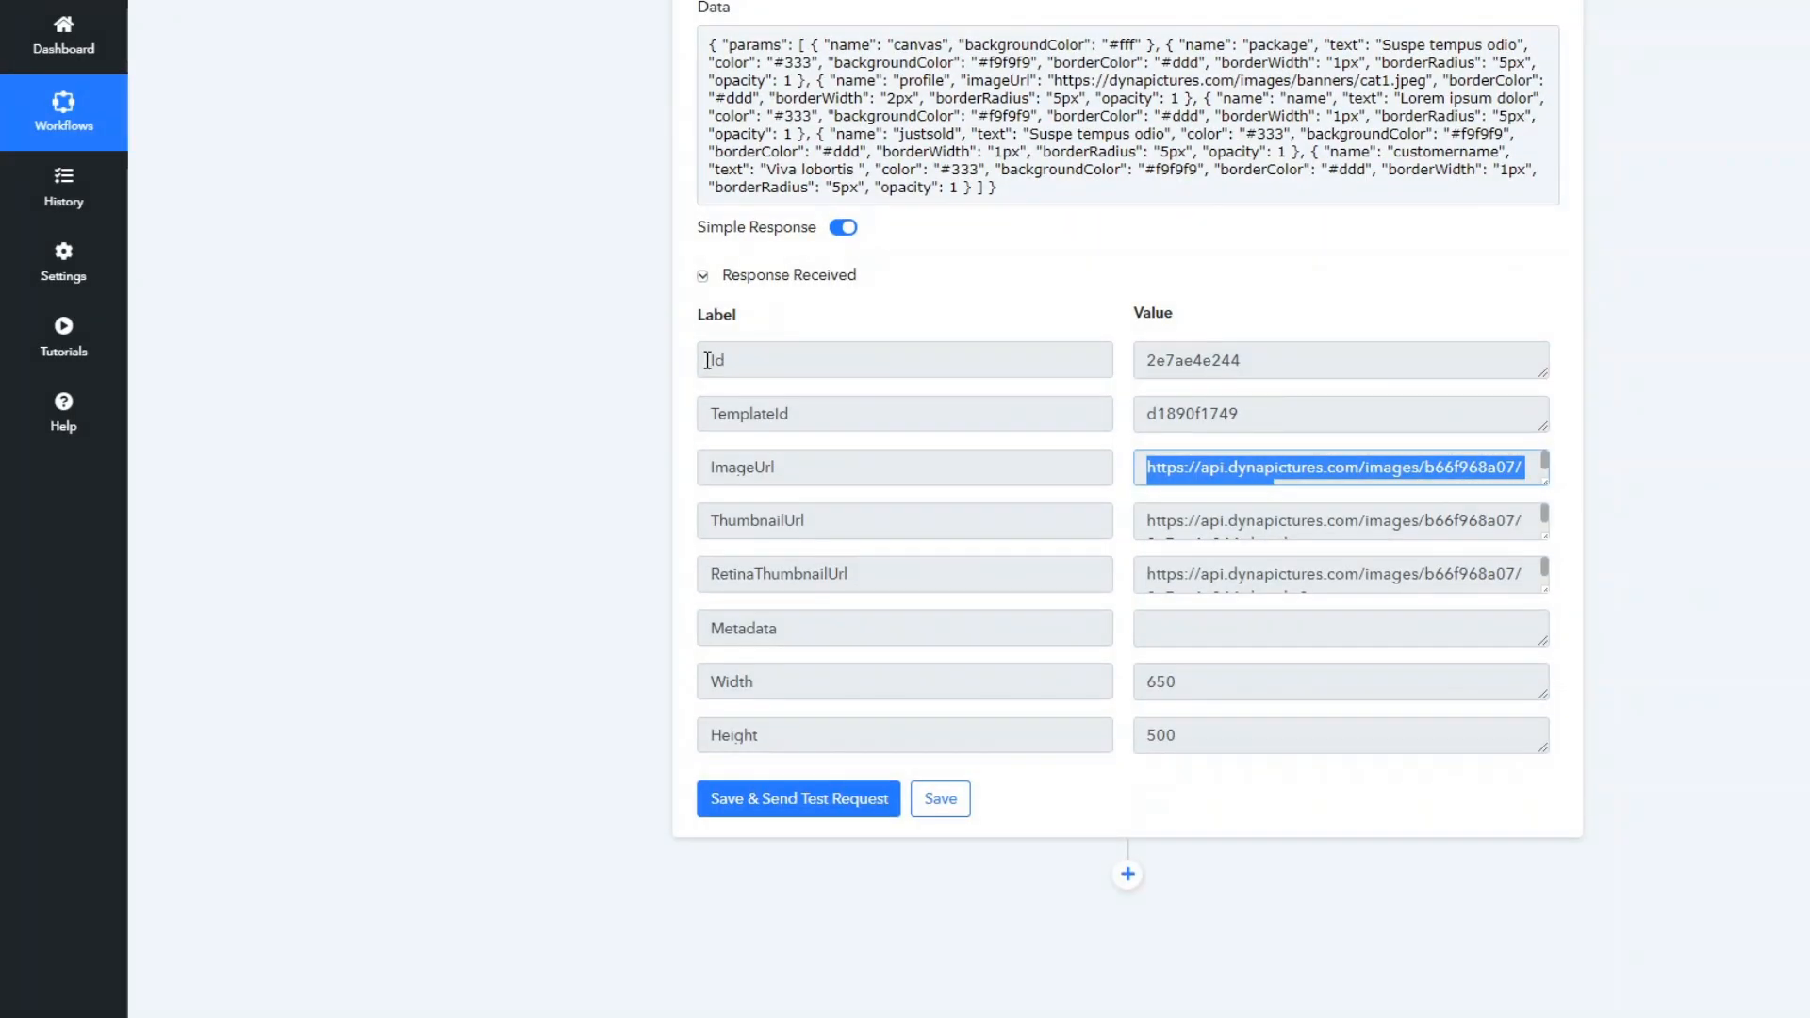
scroll(716, 405, "up", 1)
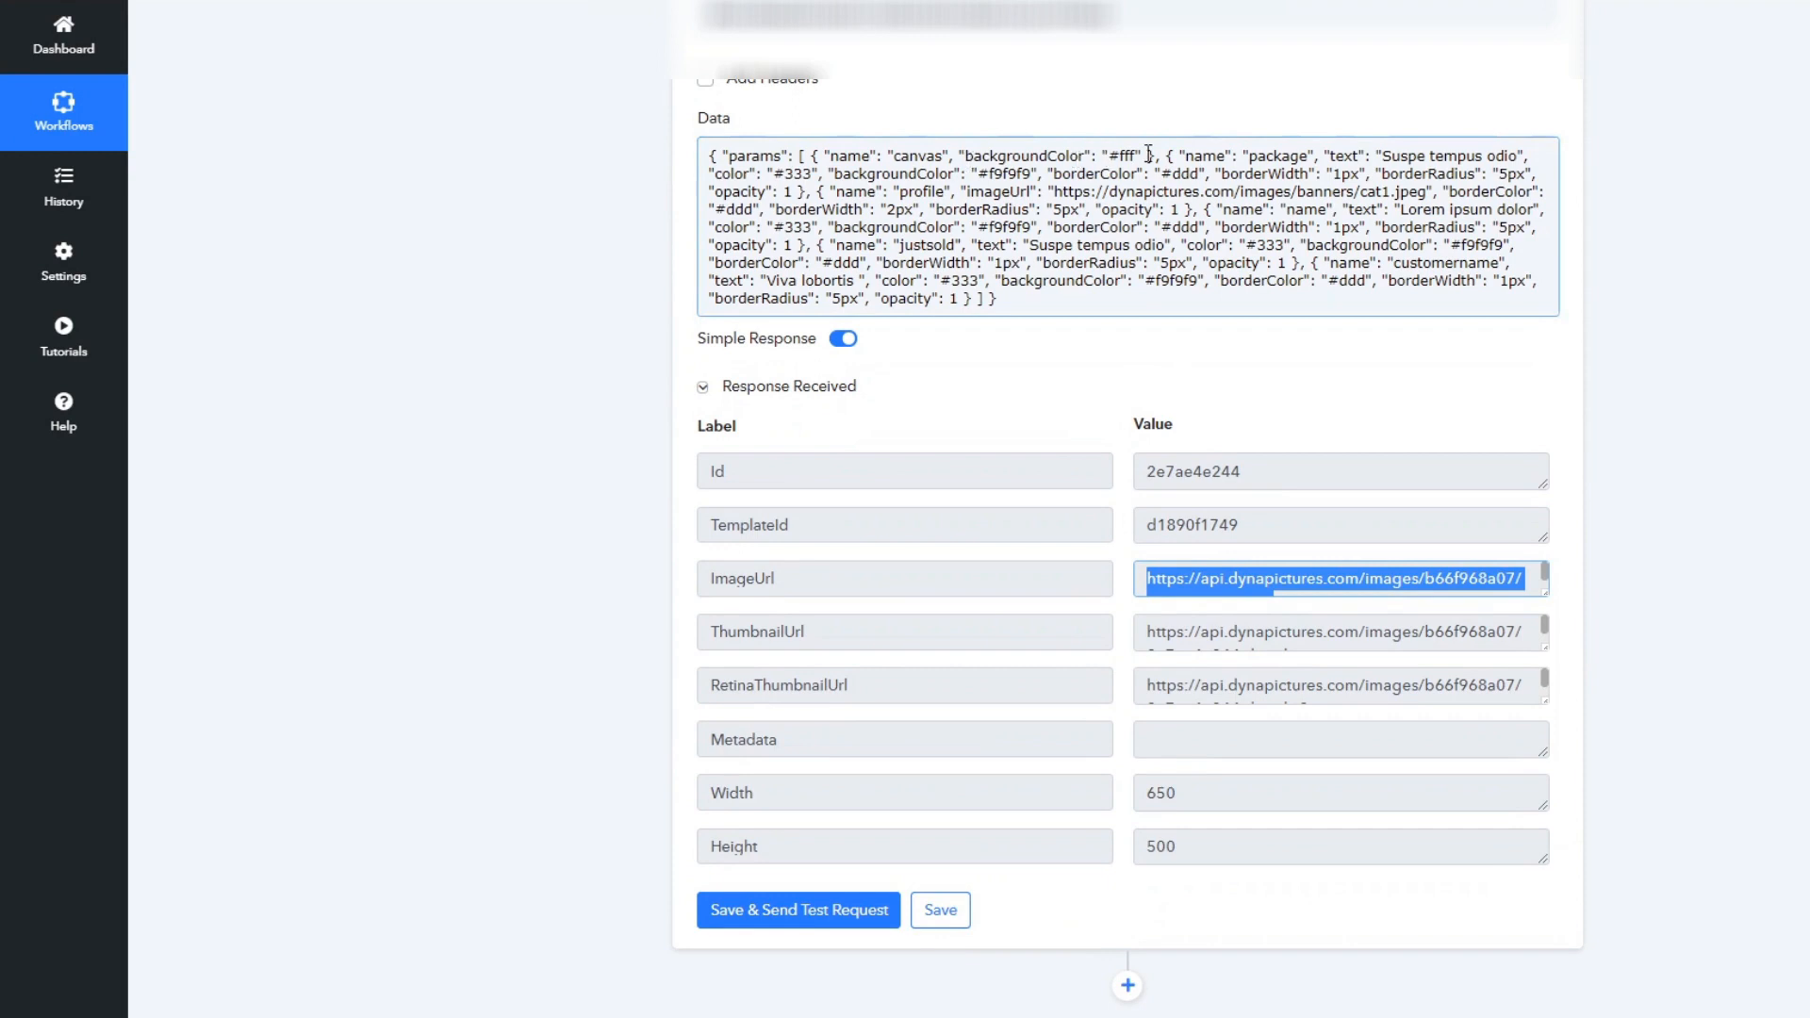
left_click(947, 156)
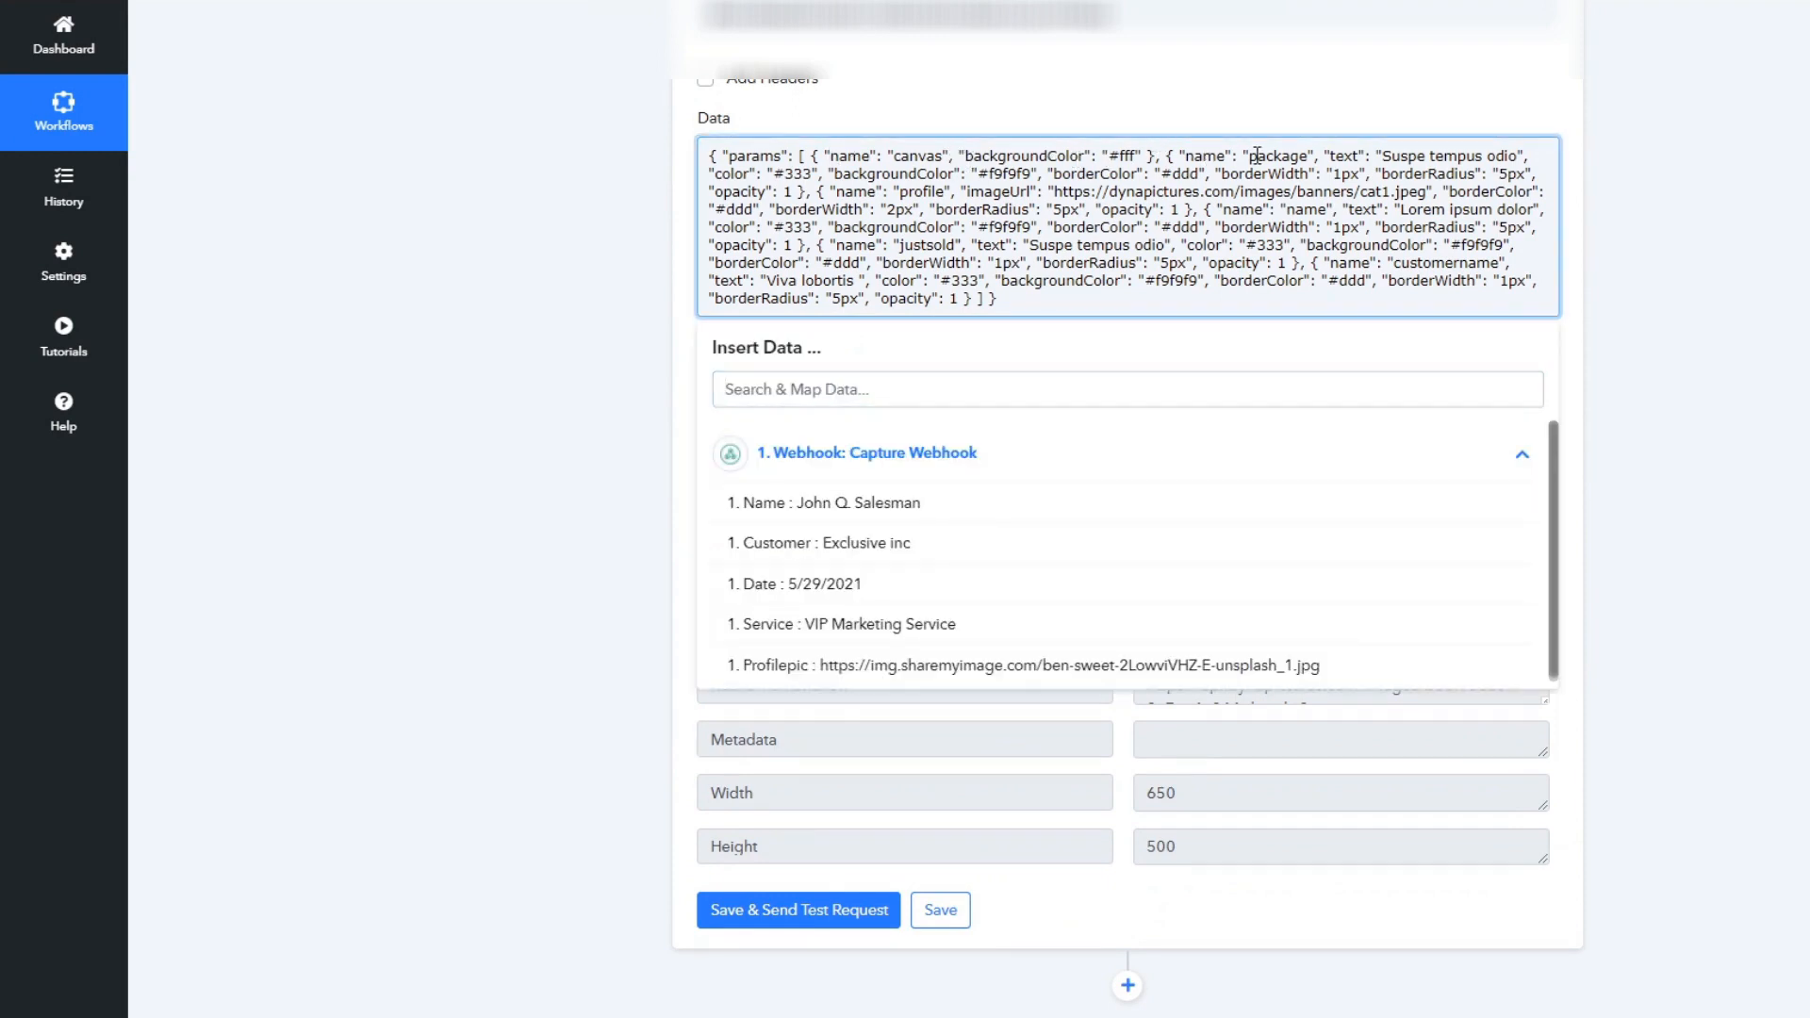
left_click_drag(1383, 158, 1518, 162)
key("BackSpace")
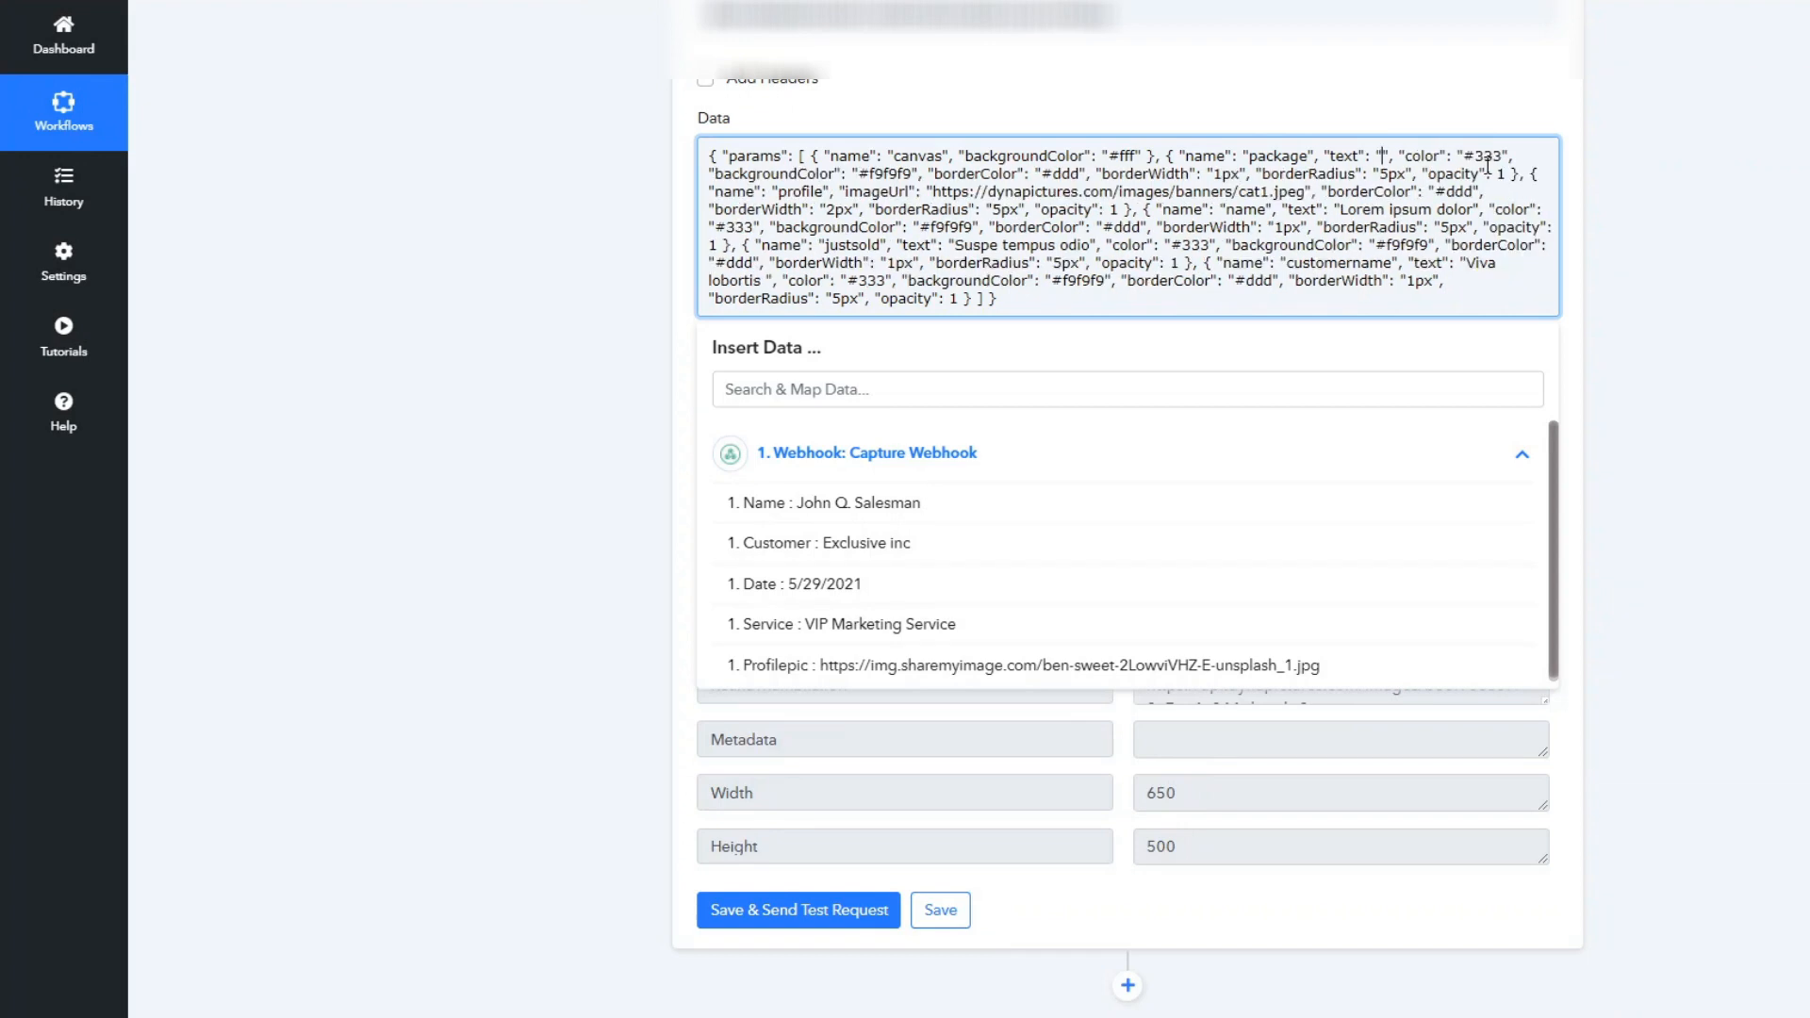
left_click(870, 636)
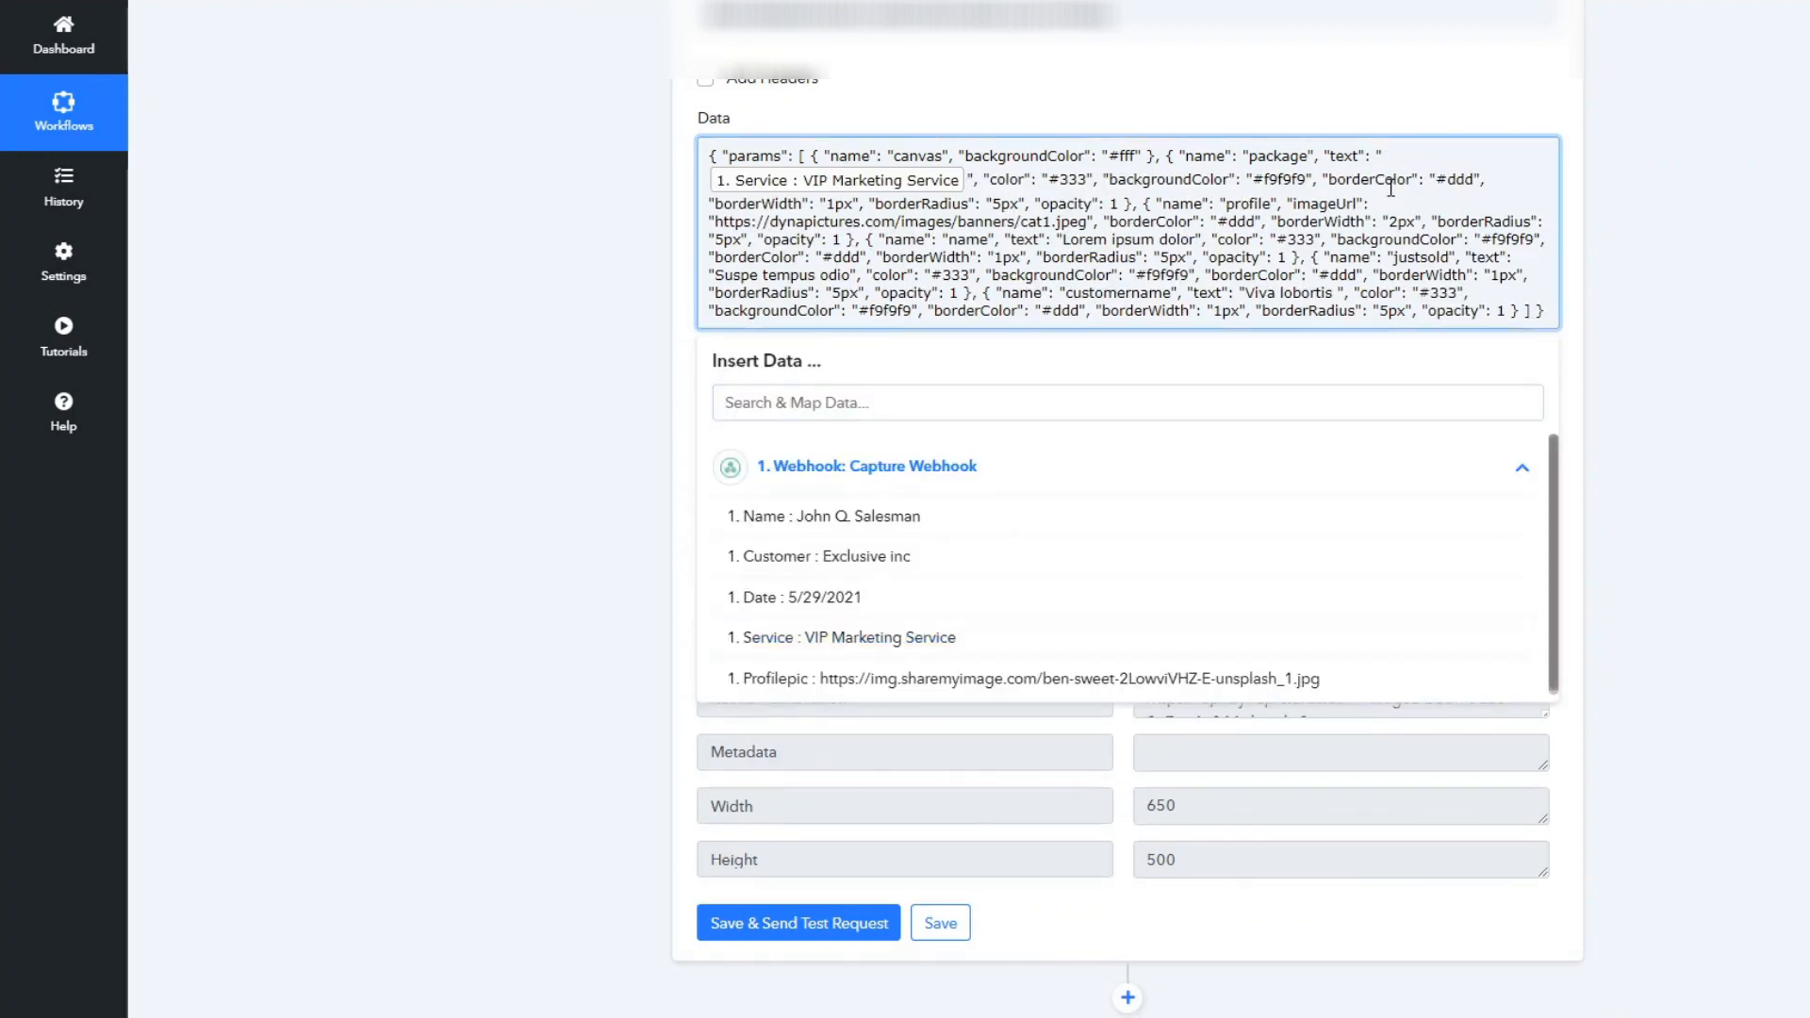
Step: Map the profile parameter's imageUrl to the webhook's Profilepic value and the name parameter's text to the webhook's Name value
double_click(1272, 179)
left_click_drag(717, 222, 1092, 222)
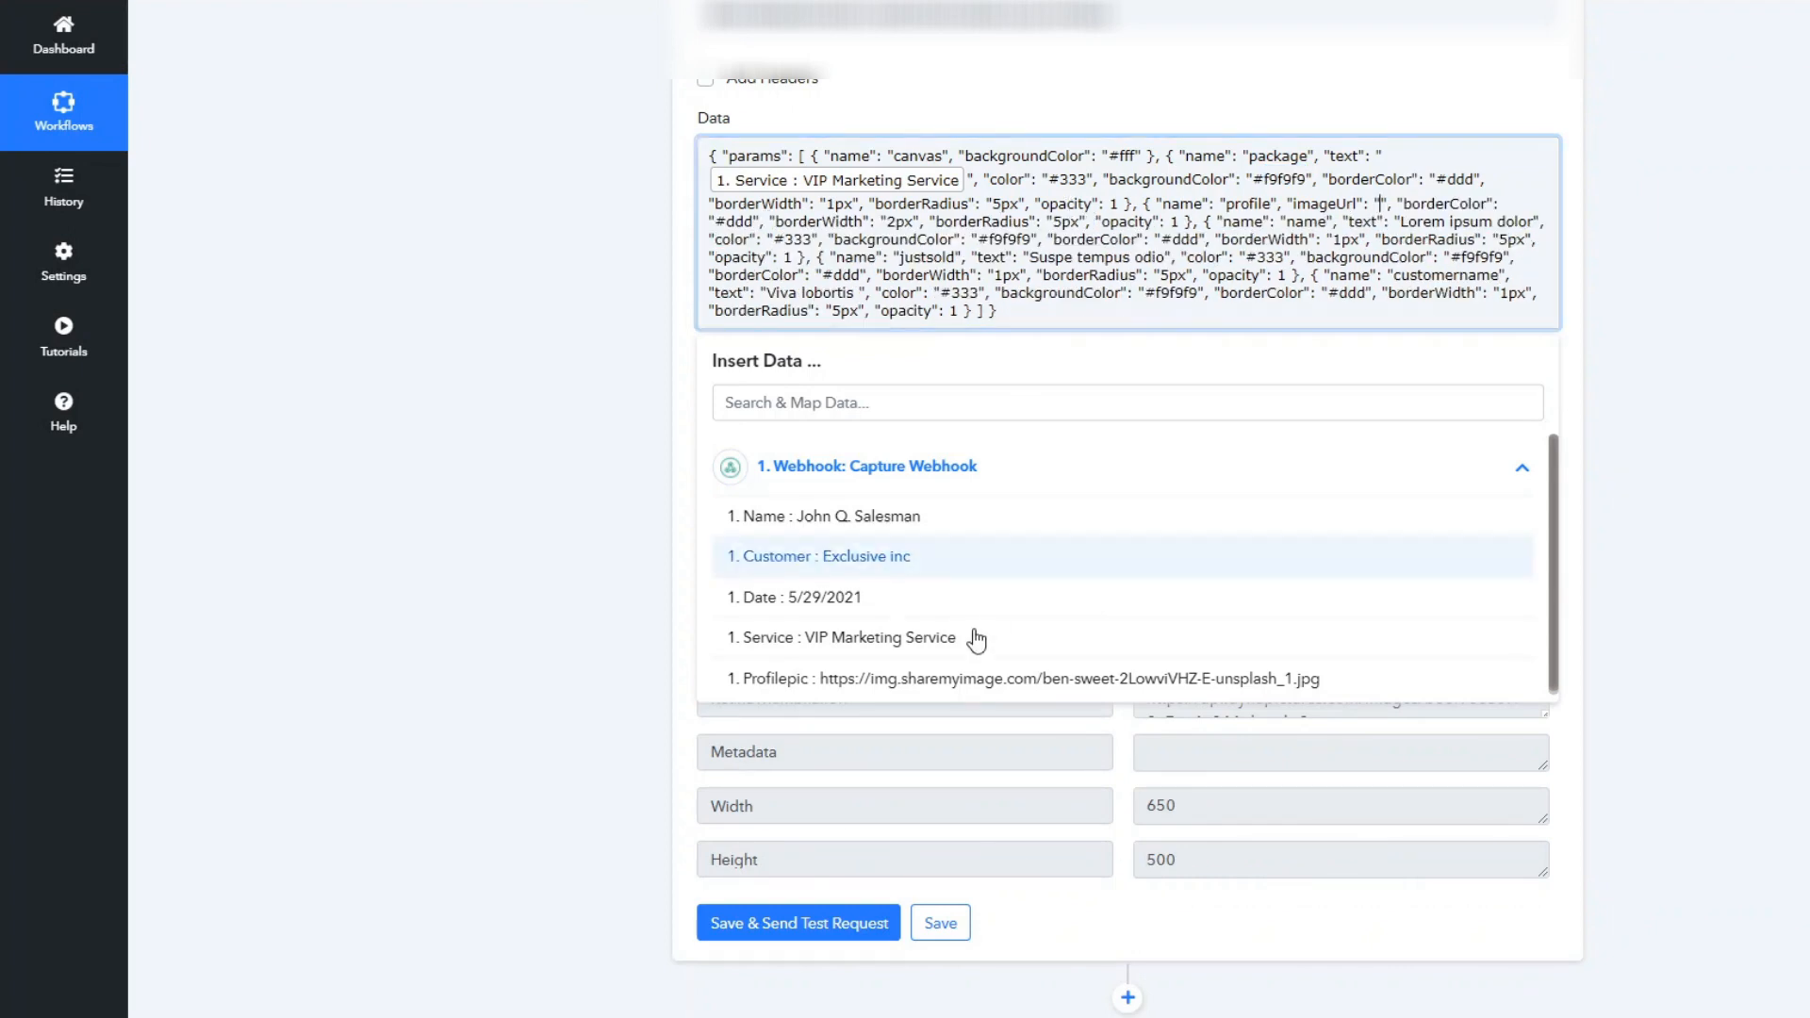
left_click(924, 679)
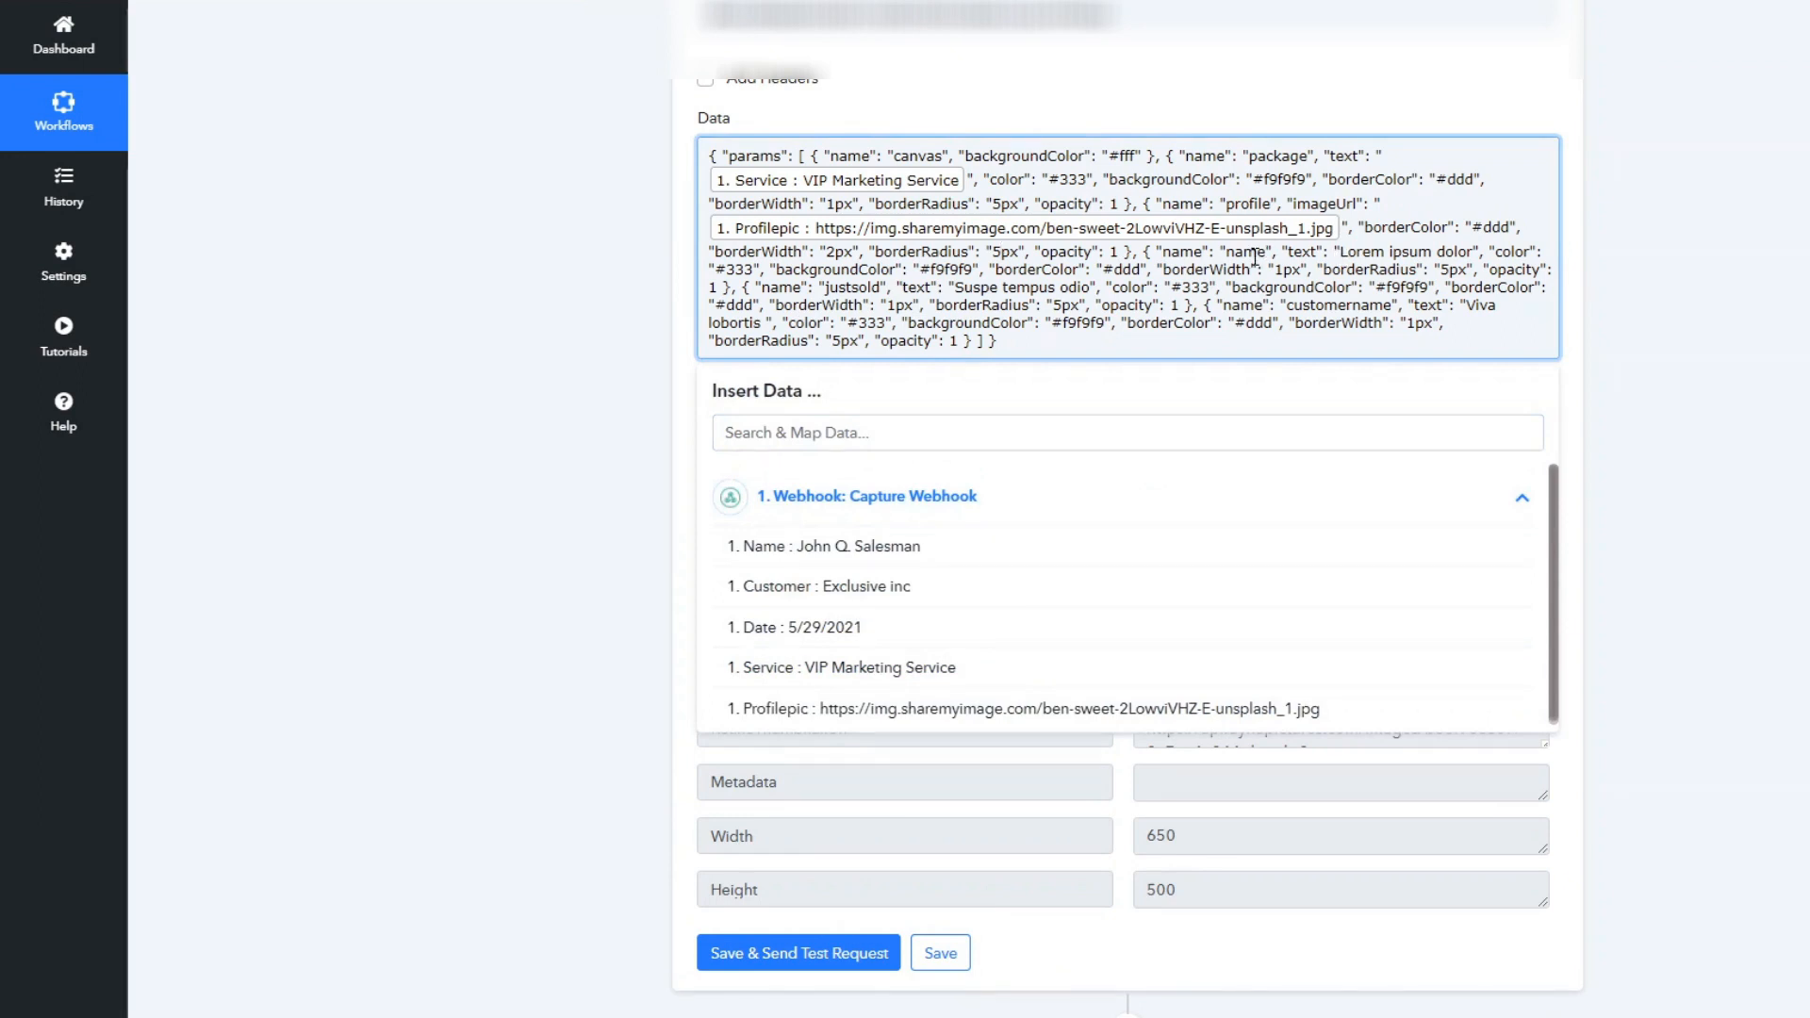
left_click_drag(1342, 251, 1480, 249)
key("BackSpace")
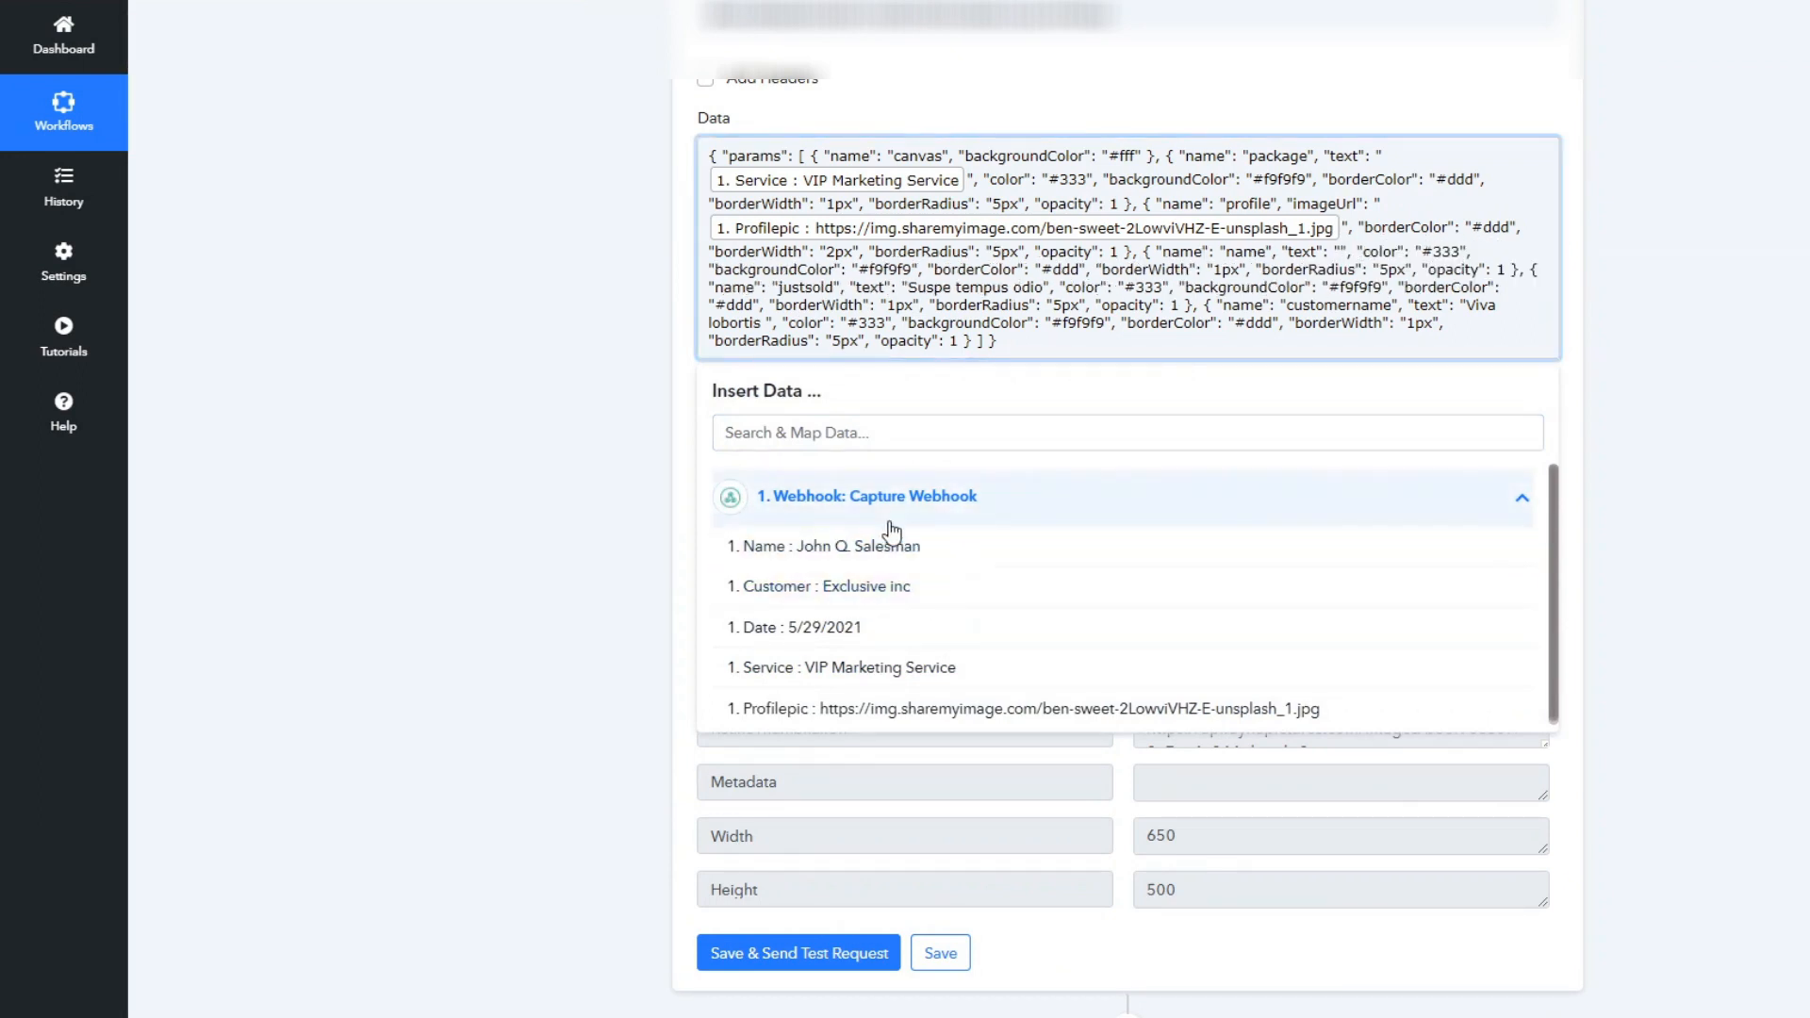
left_click(980, 546)
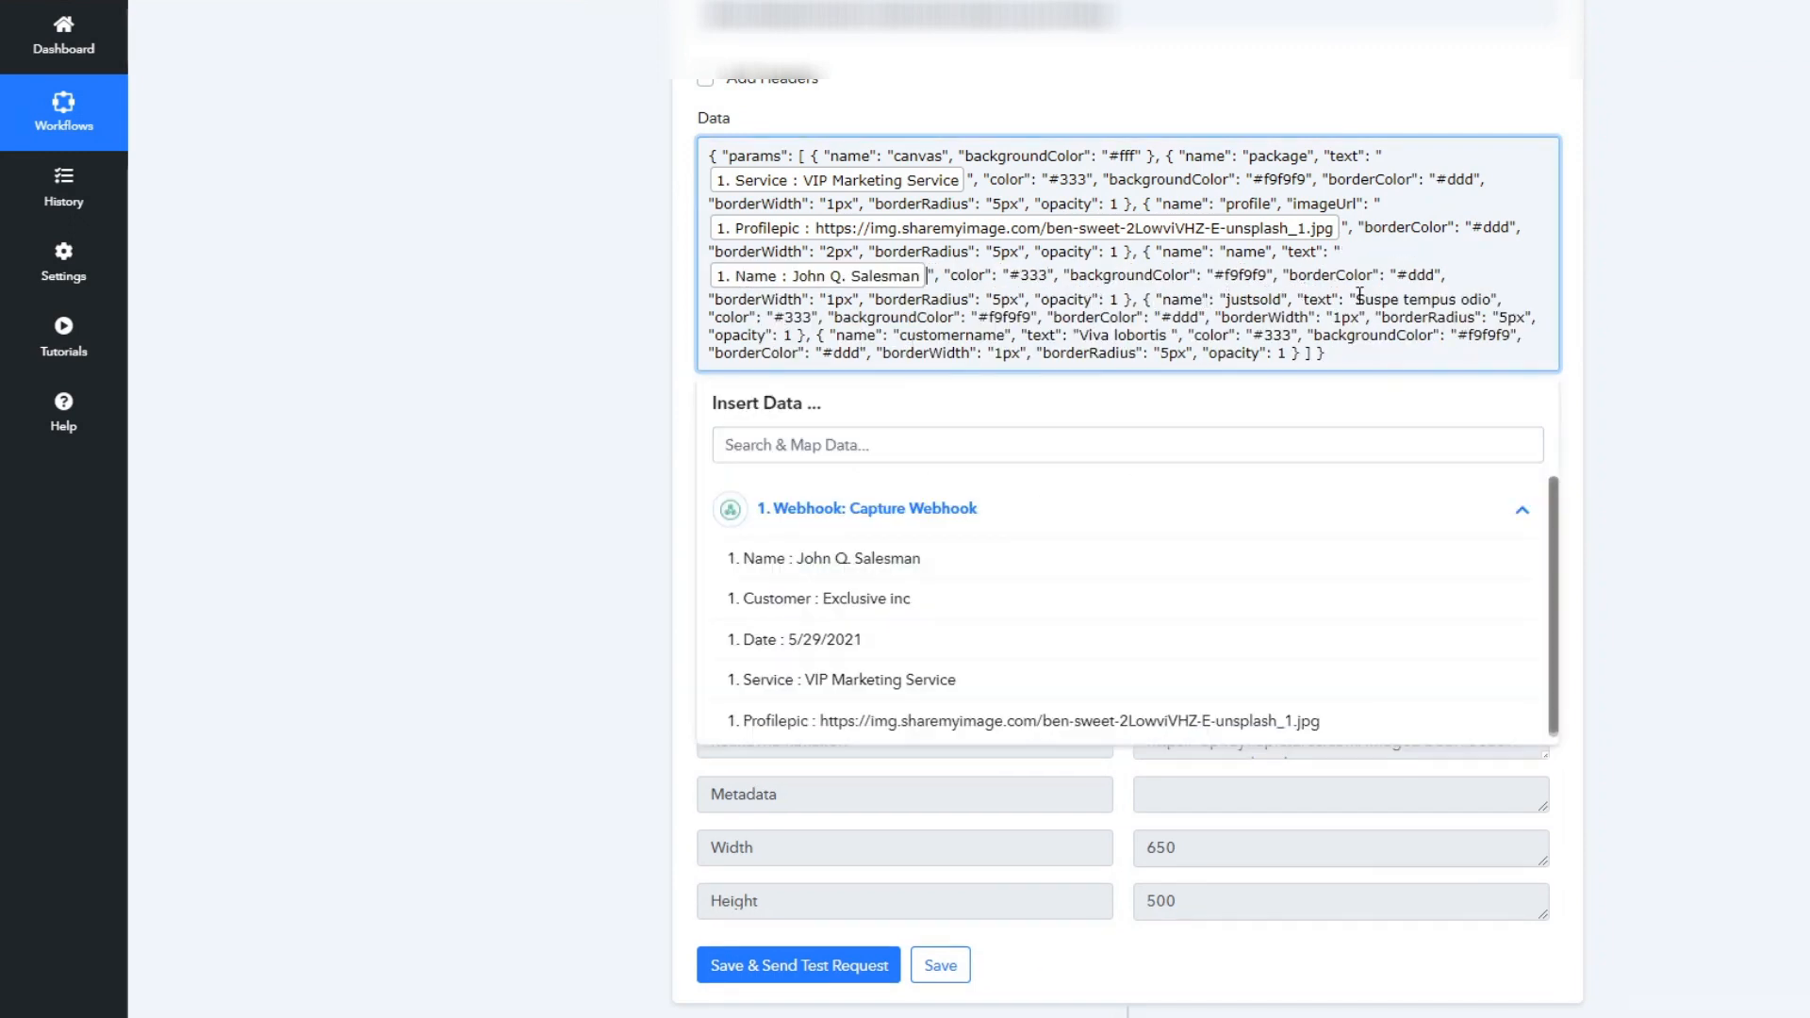
Step: Set the justsold parameter's text to "Just Sold" and map the customername parameter's text to the webhook's Customer value
left_click_drag(1357, 299, 1493, 296)
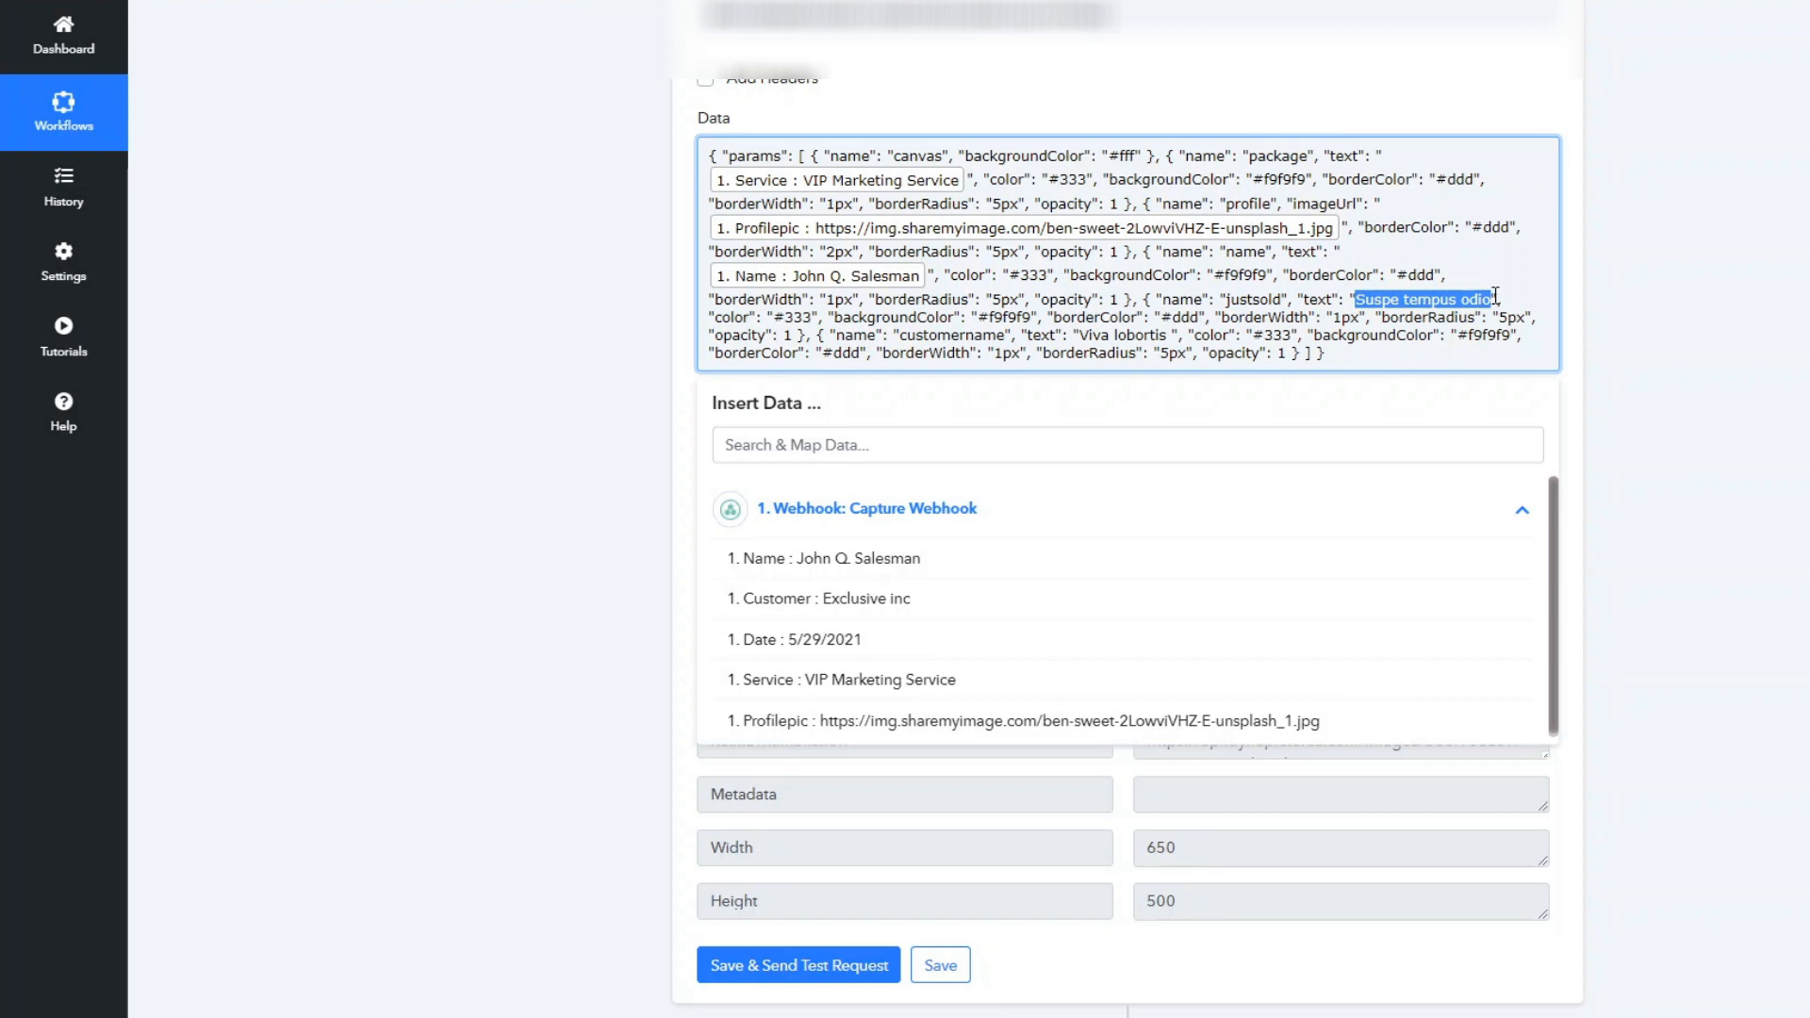
type("Just Sold")
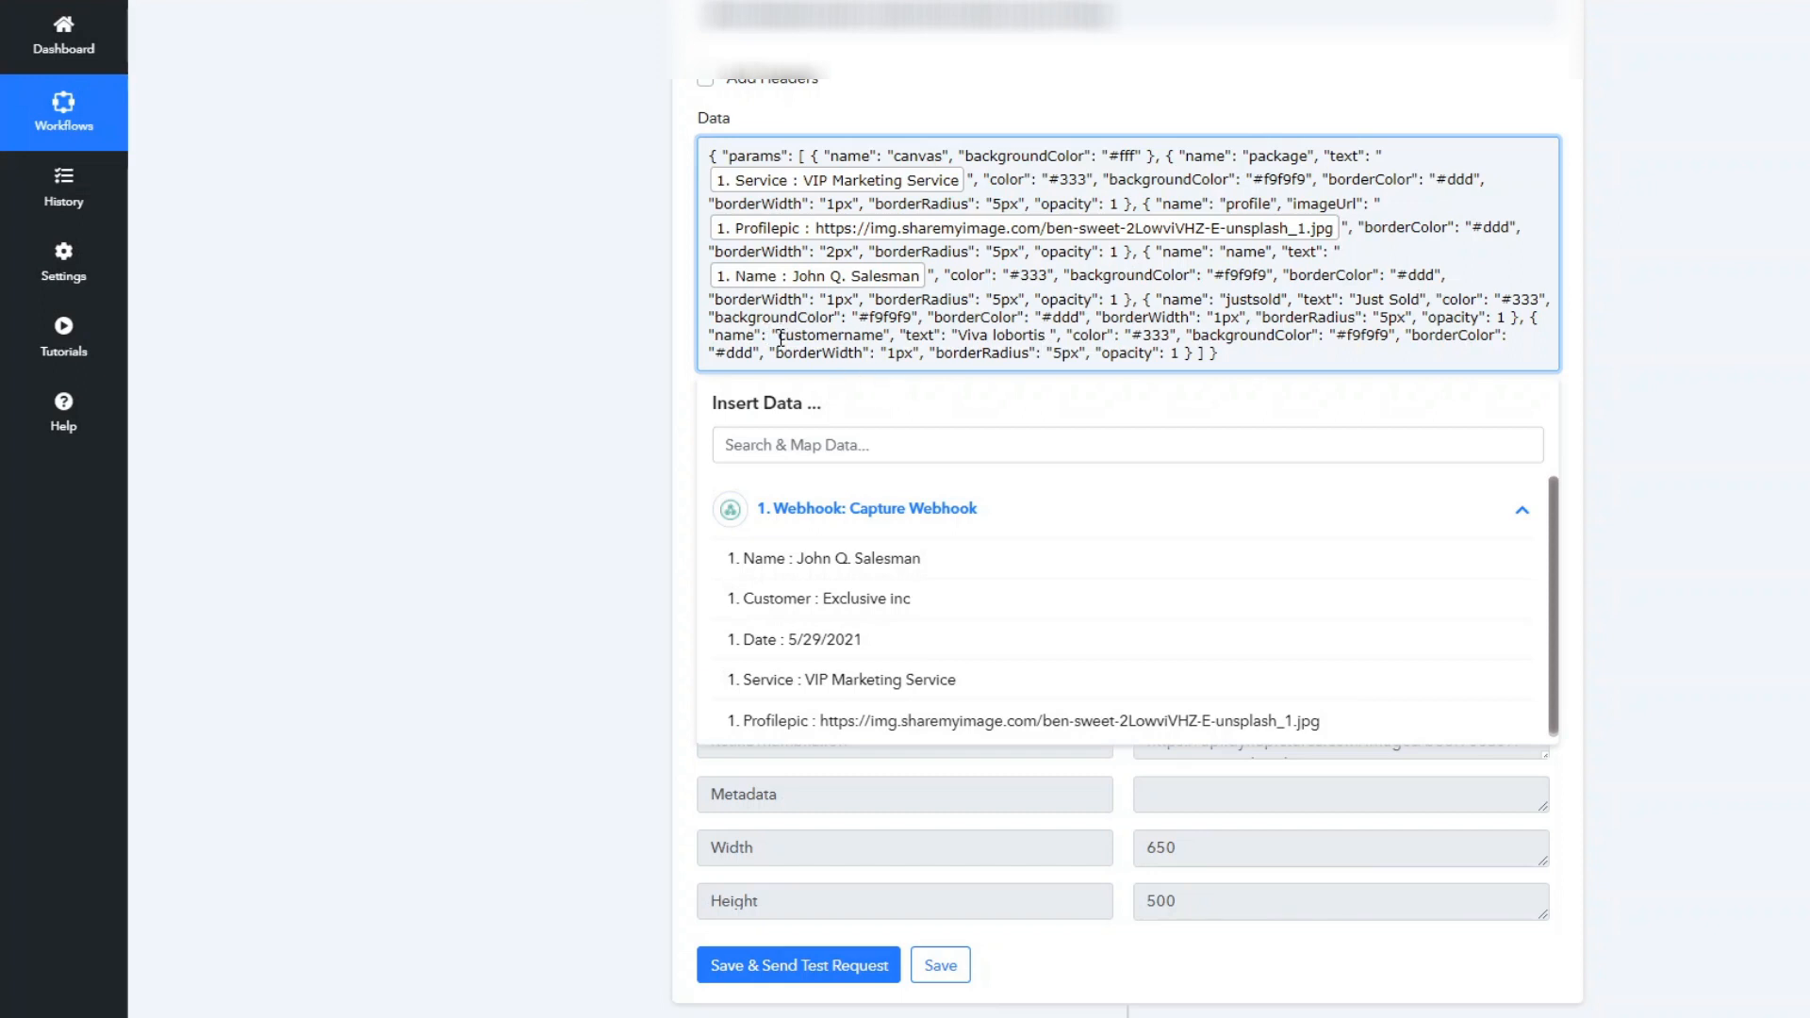
left_click_drag(954, 336, 1046, 341)
left_click(1022, 336)
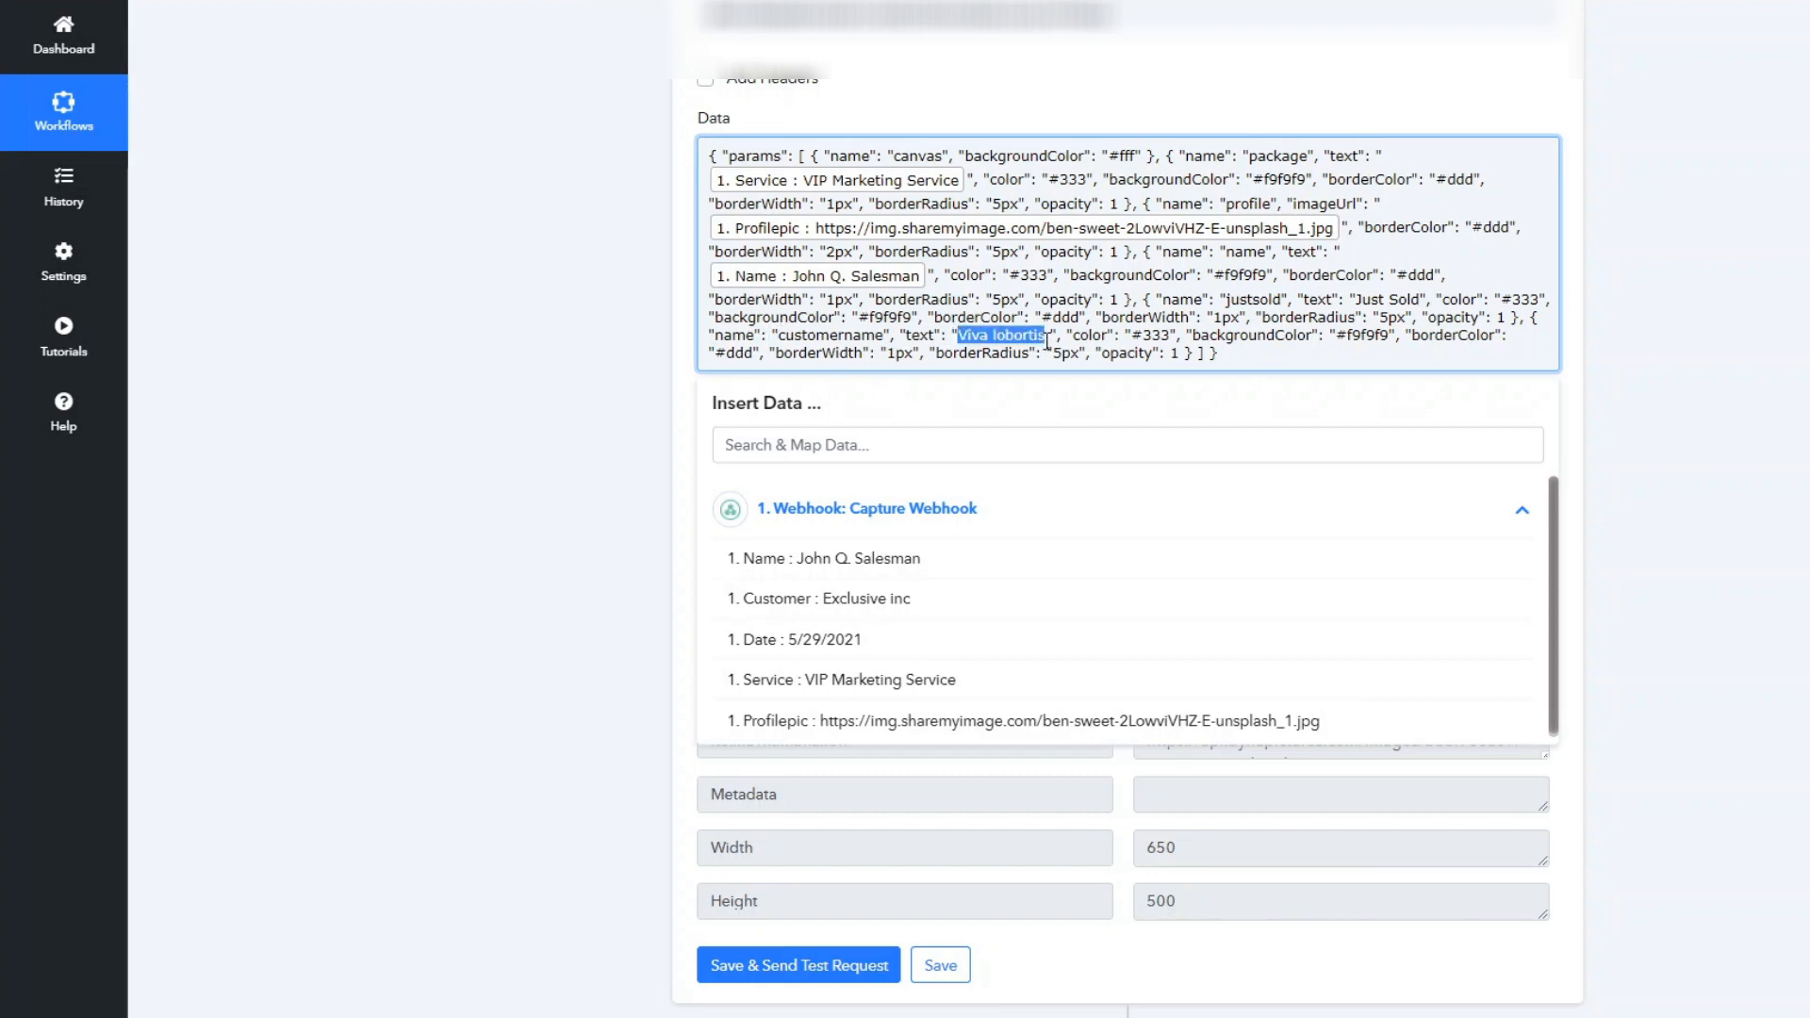
key("BackSpace")
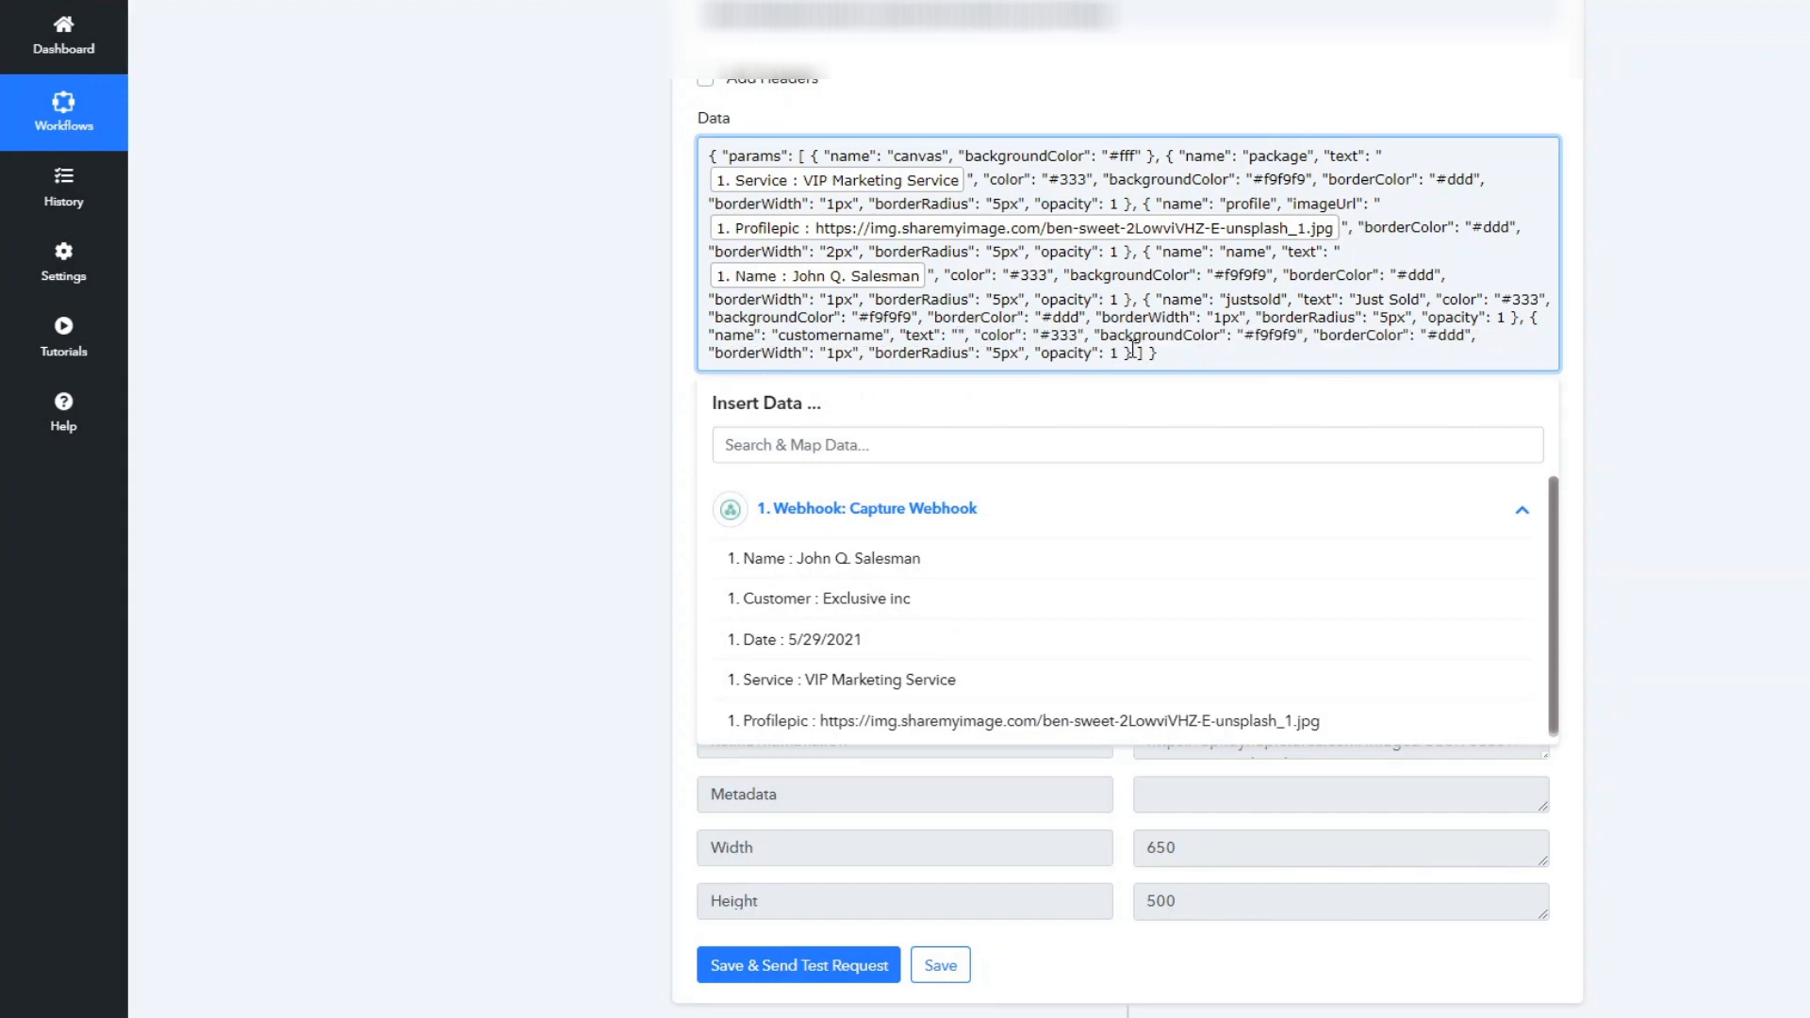
left_click(891, 603)
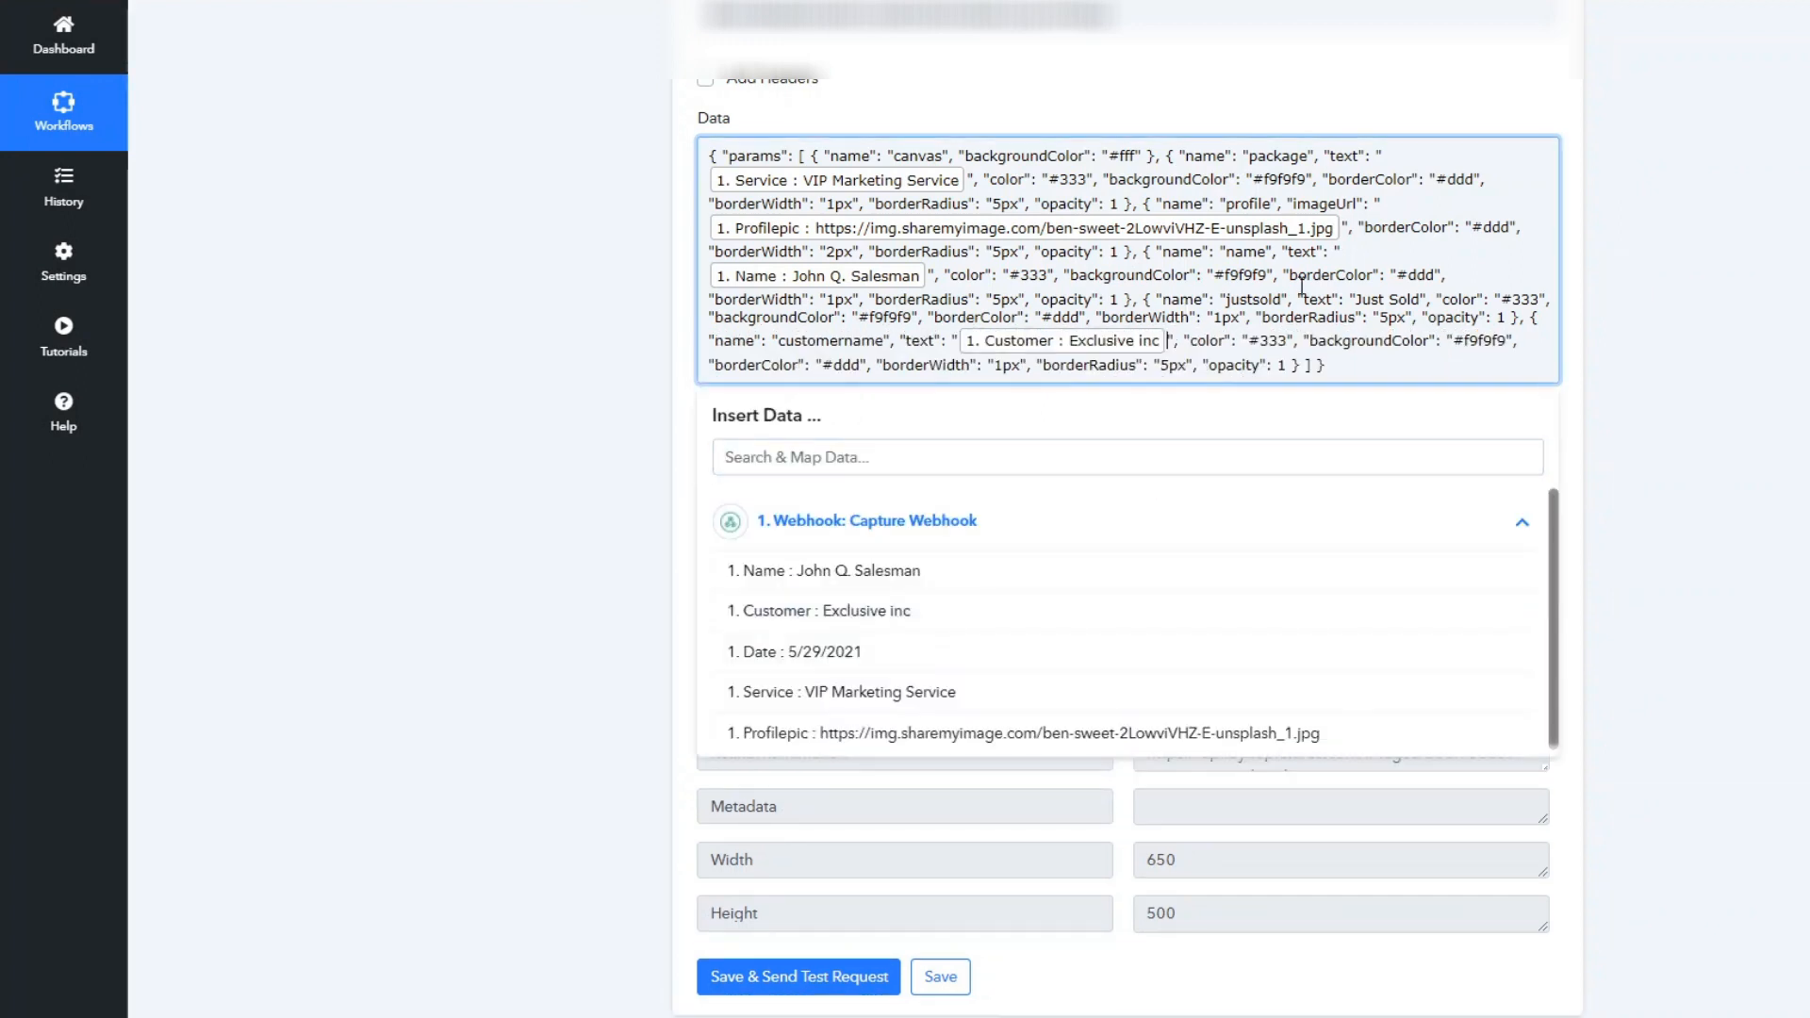
left_click(653, 343)
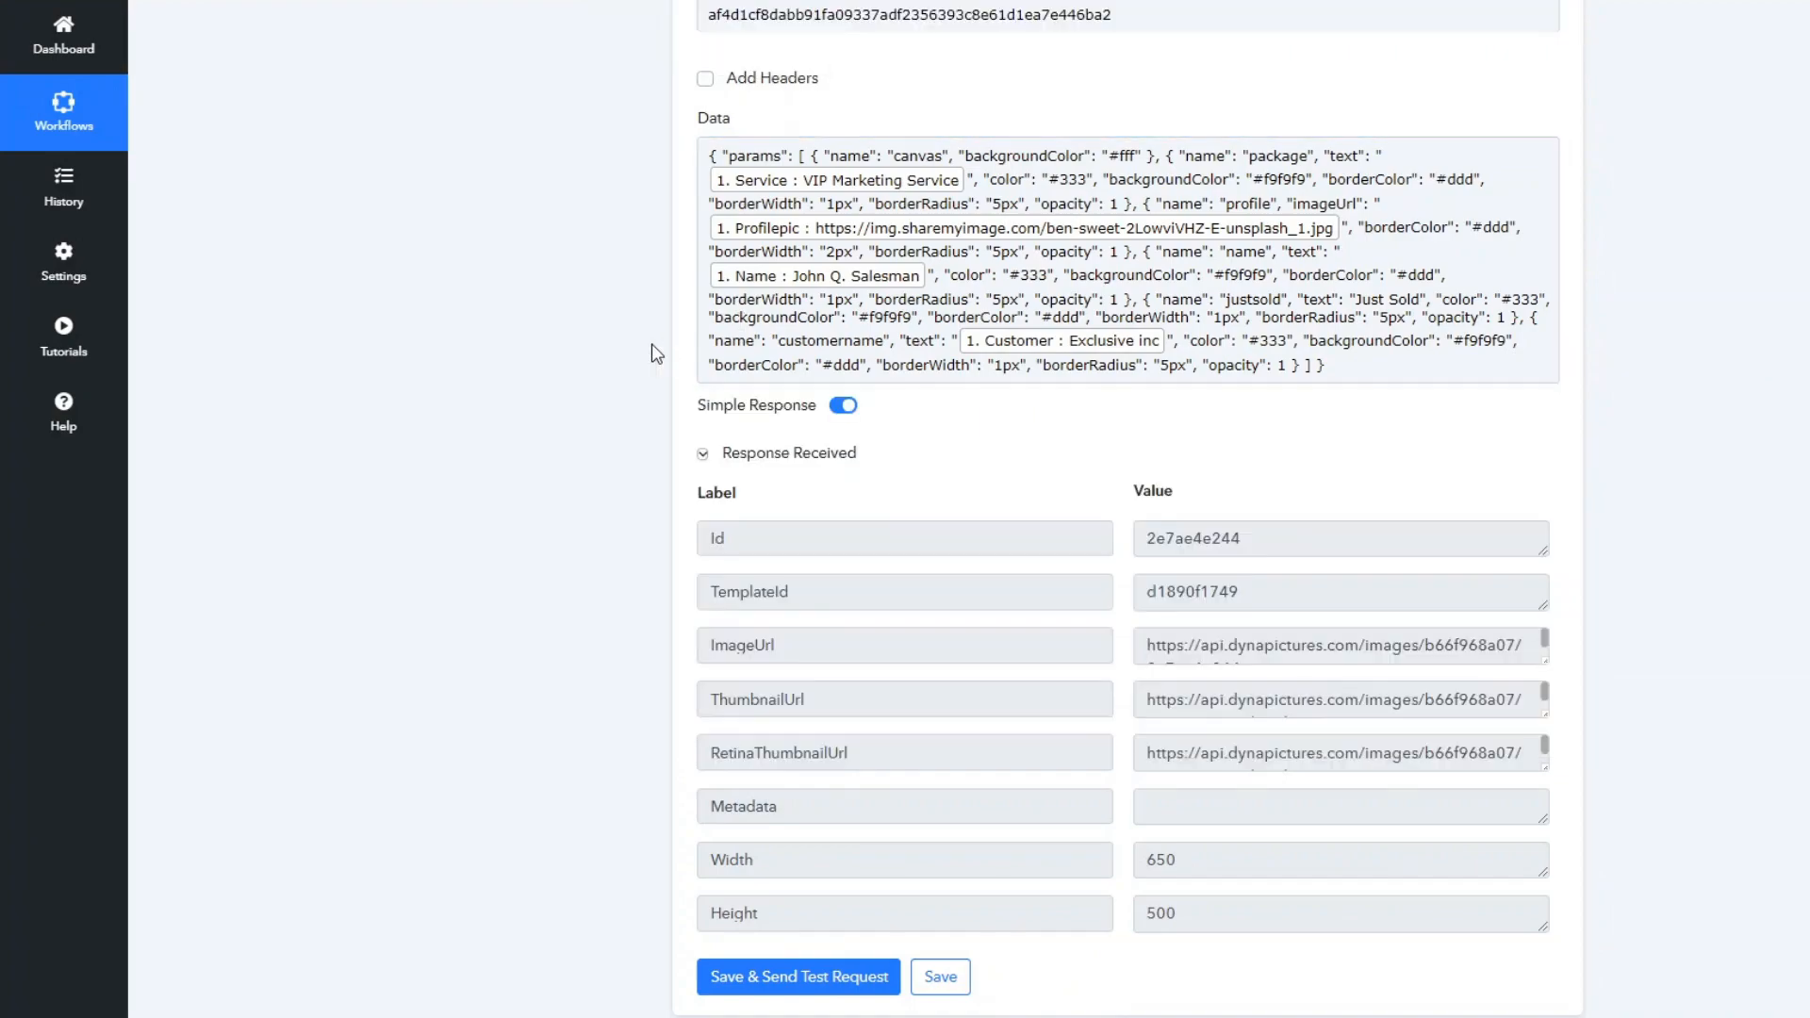
Step: Save and send the test request with the mapped data, and open the returned ImageUrl to view the generated image
scroll(939, 316, "down", 1)
left_click(773, 864)
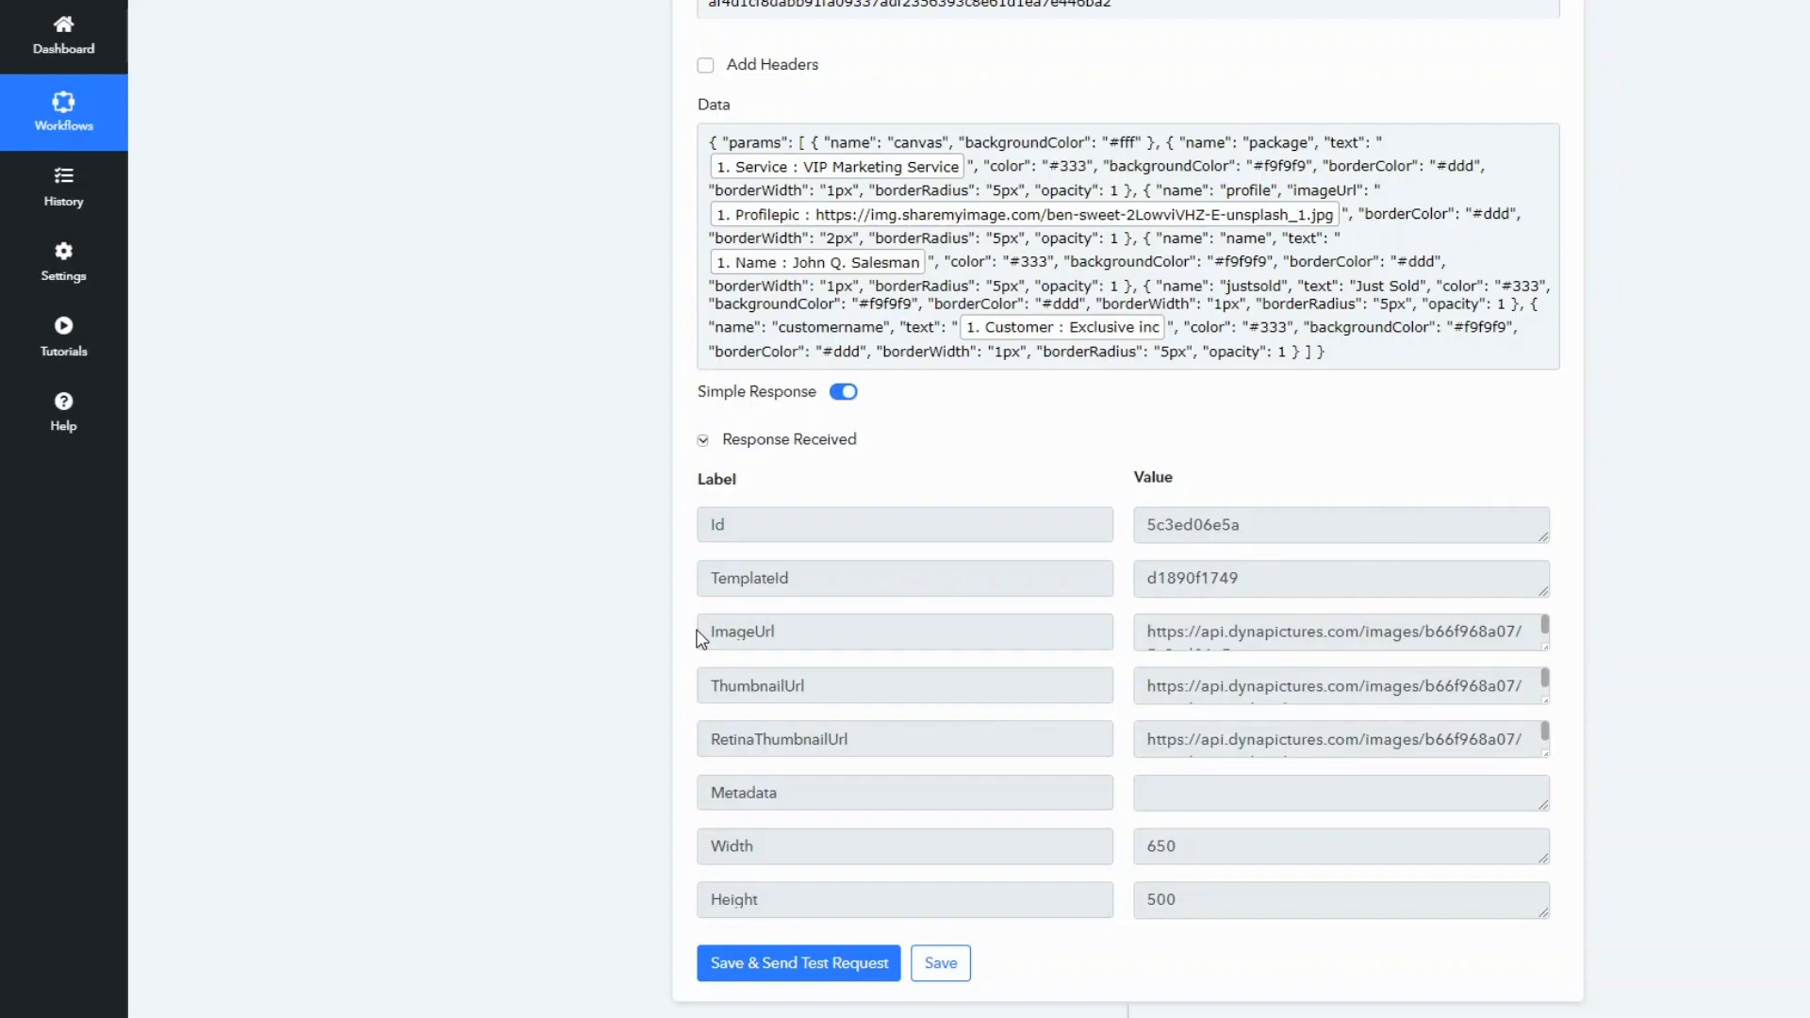
triple_click(1256, 638)
left_click(1308, 651)
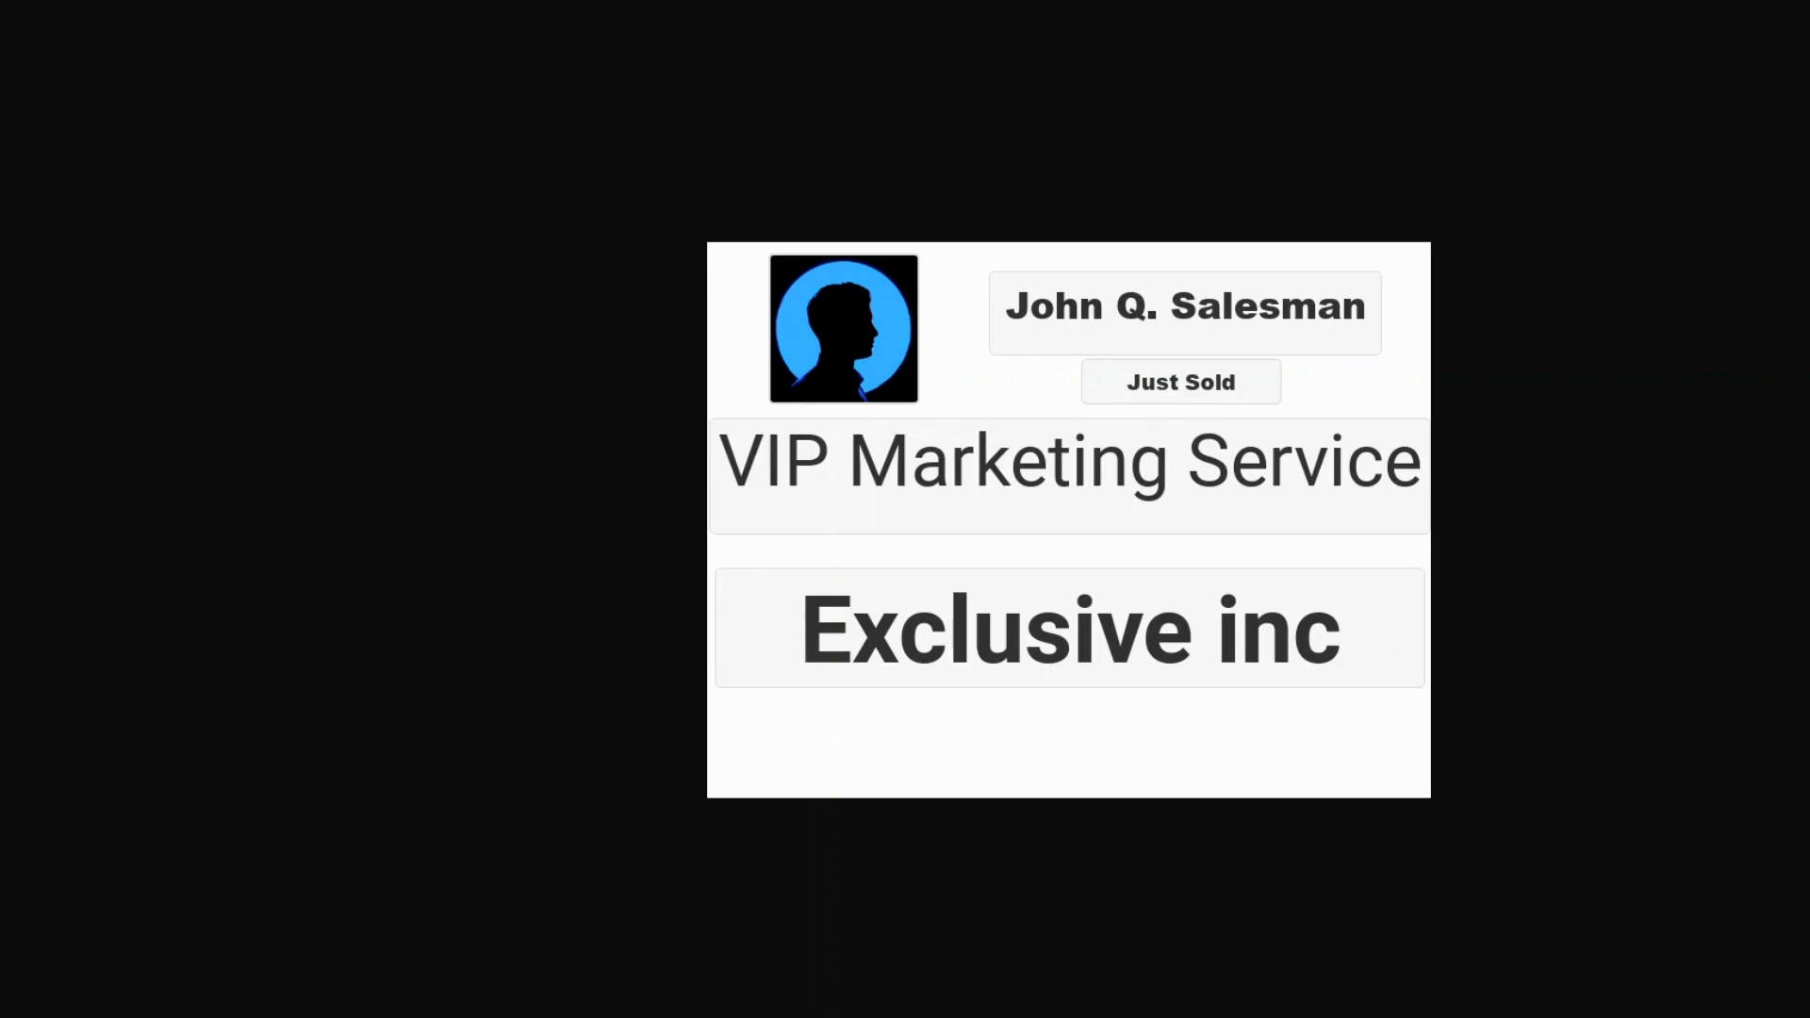
Step: Add a Slack action after the API request in the workflow, with the event Send Channel Message (with Image)
key("ctrl+shift+Tab")
scroll(465, 795, "down", 5)
left_click(1127, 585)
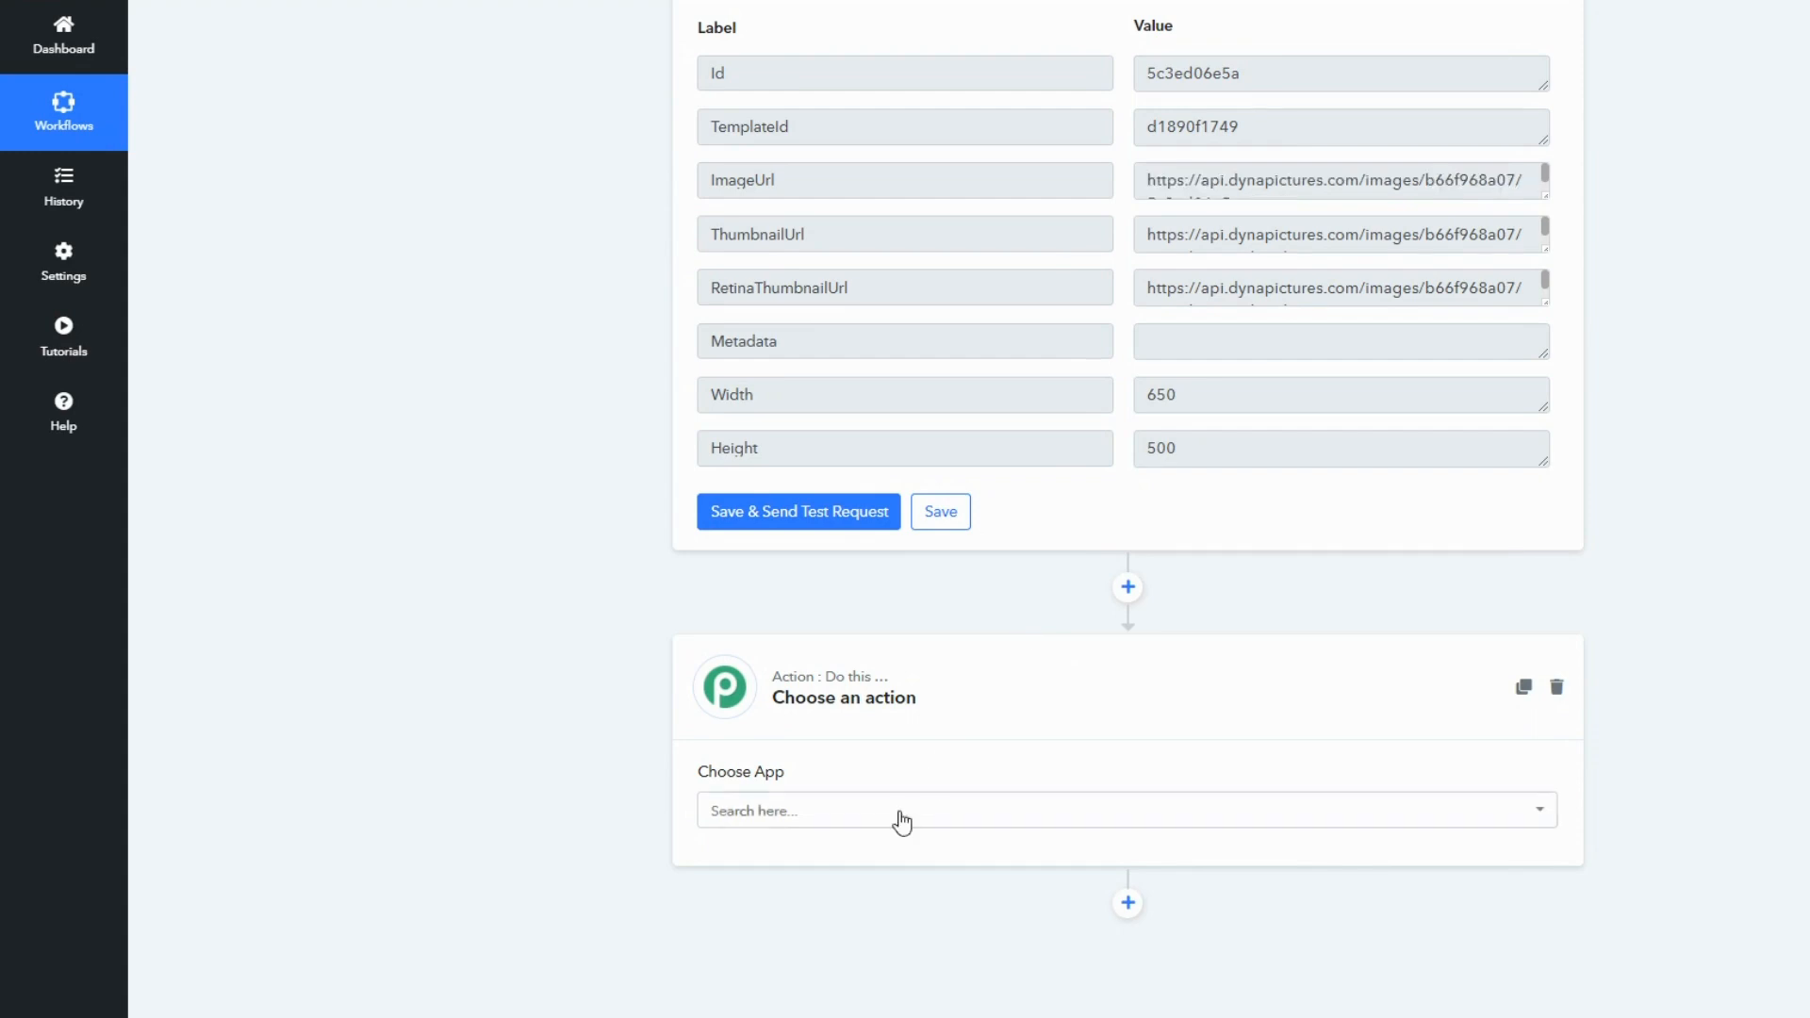
left_click(902, 816)
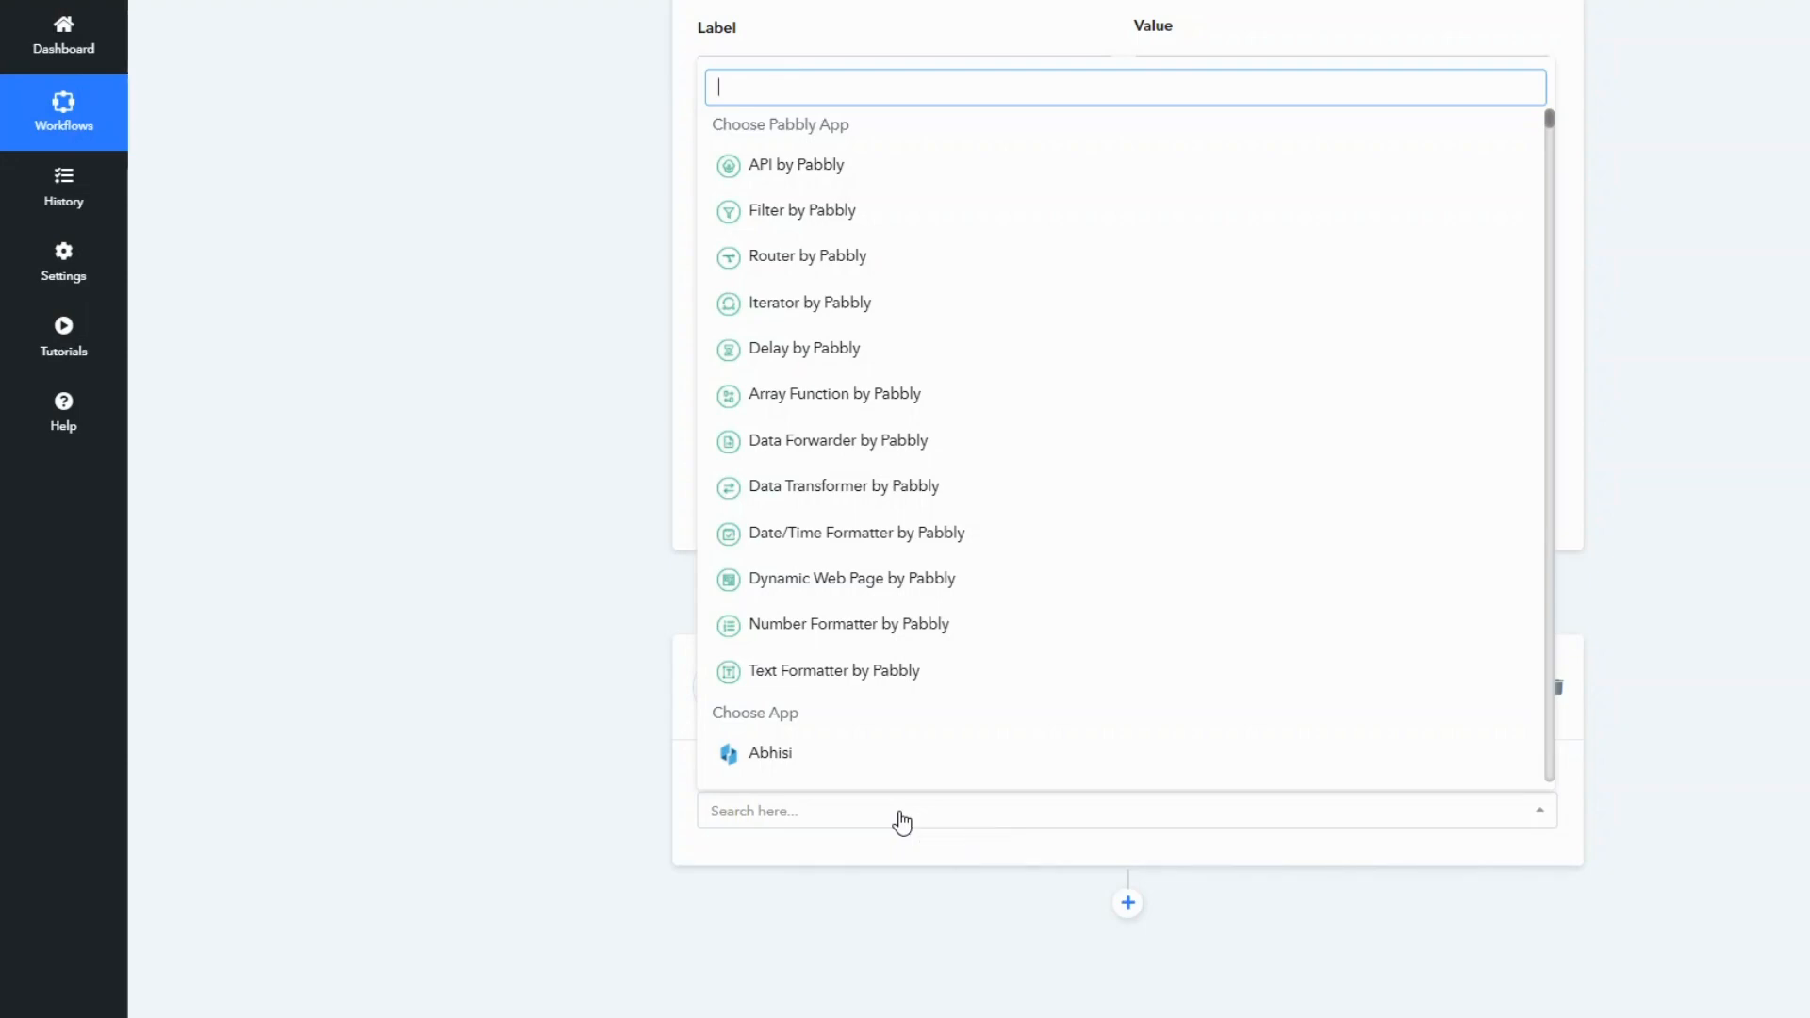
type("slack")
left_click(825, 758)
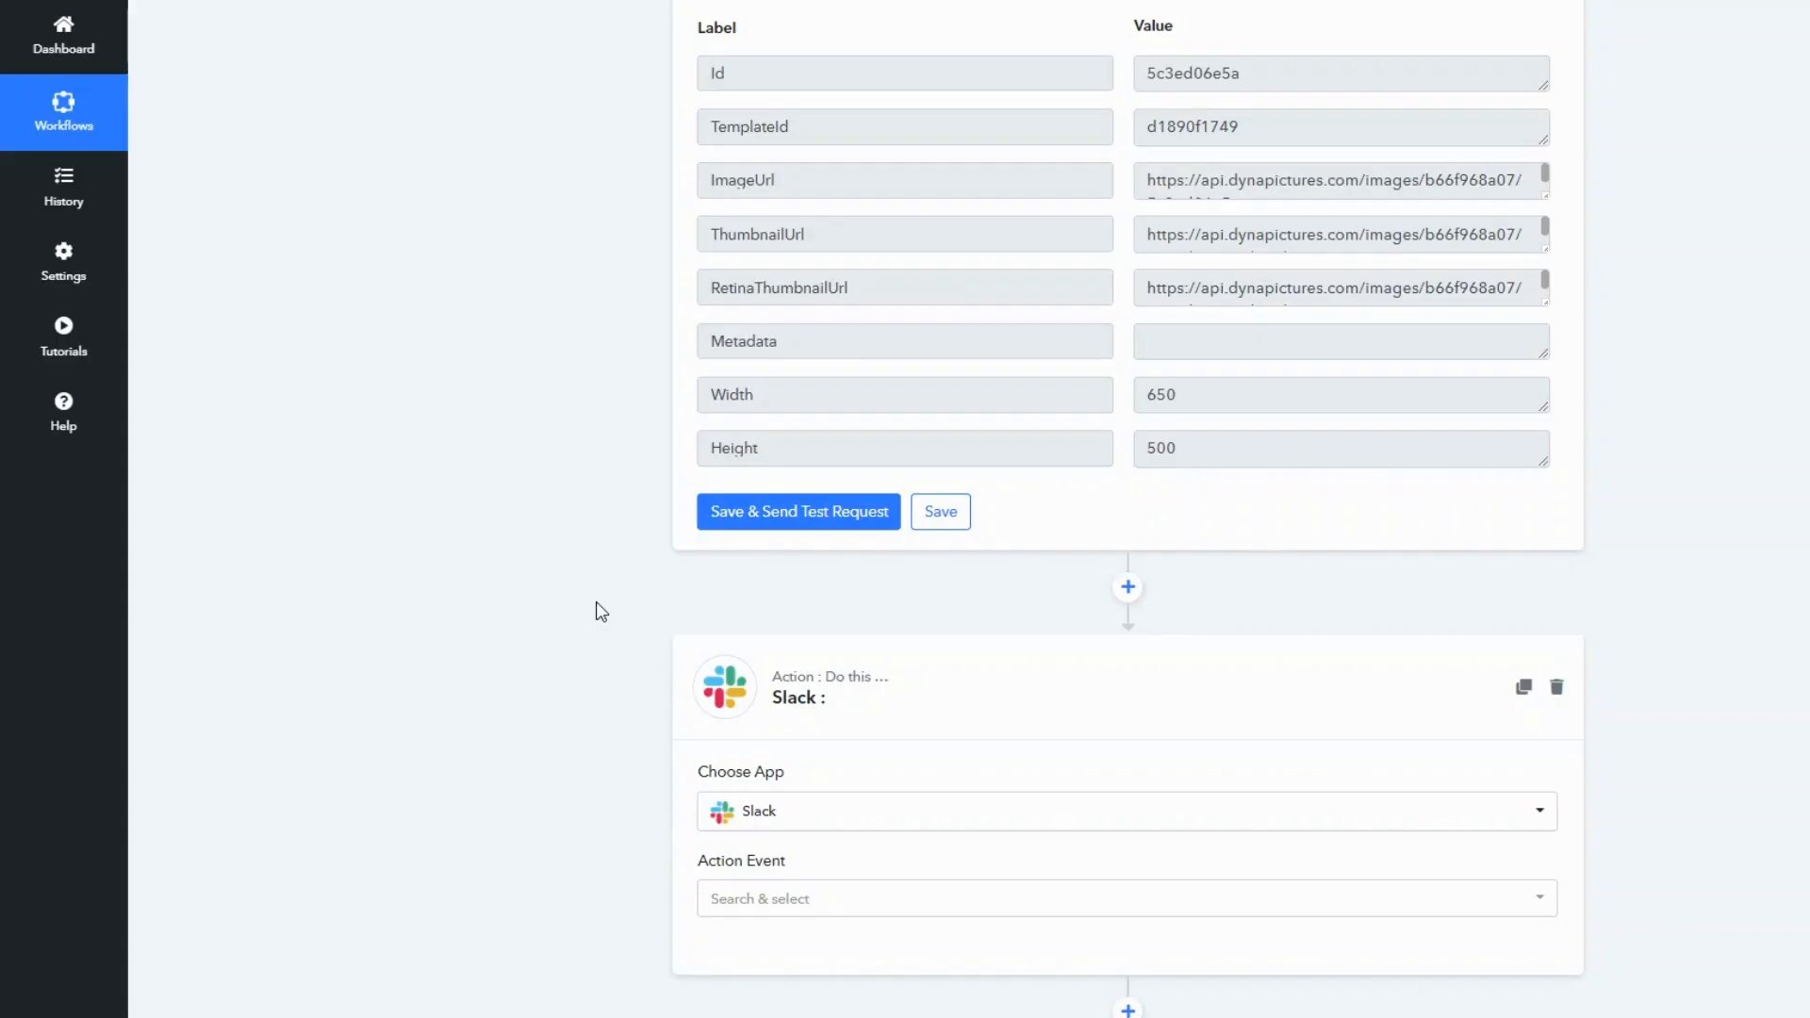
scroll(884, 792, "down", 5)
left_click(836, 473)
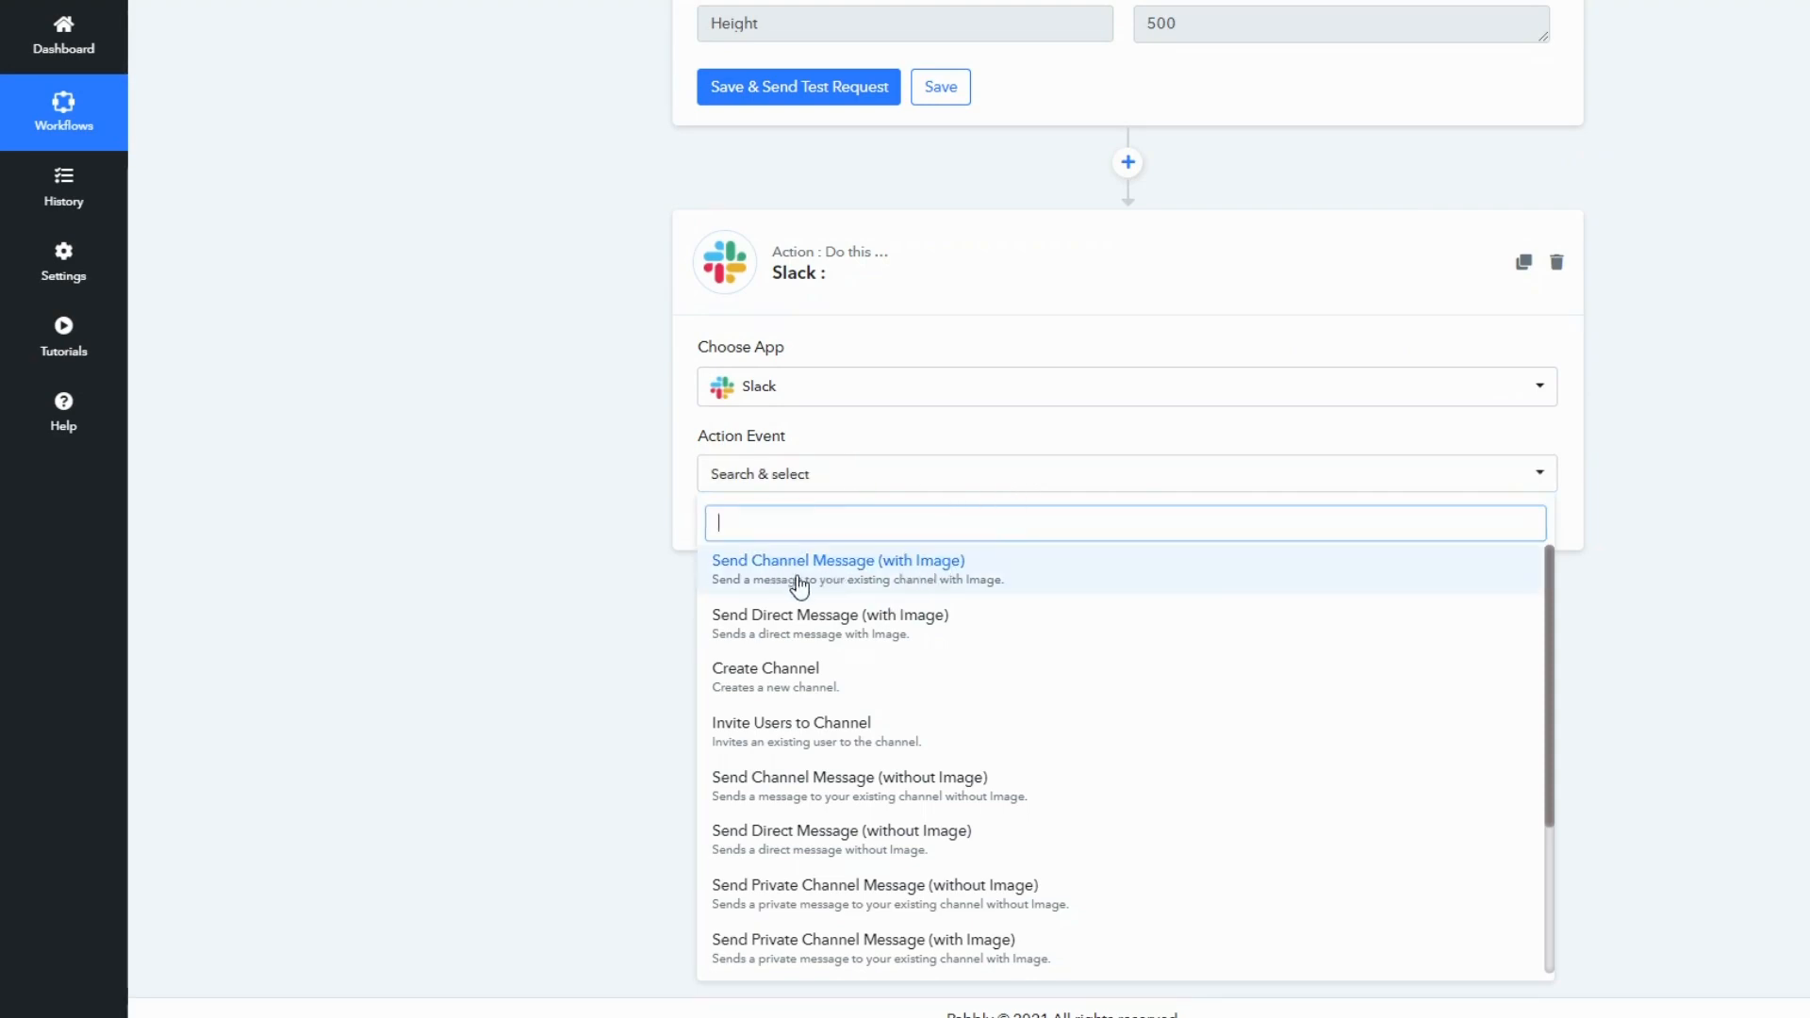
left_click(872, 575)
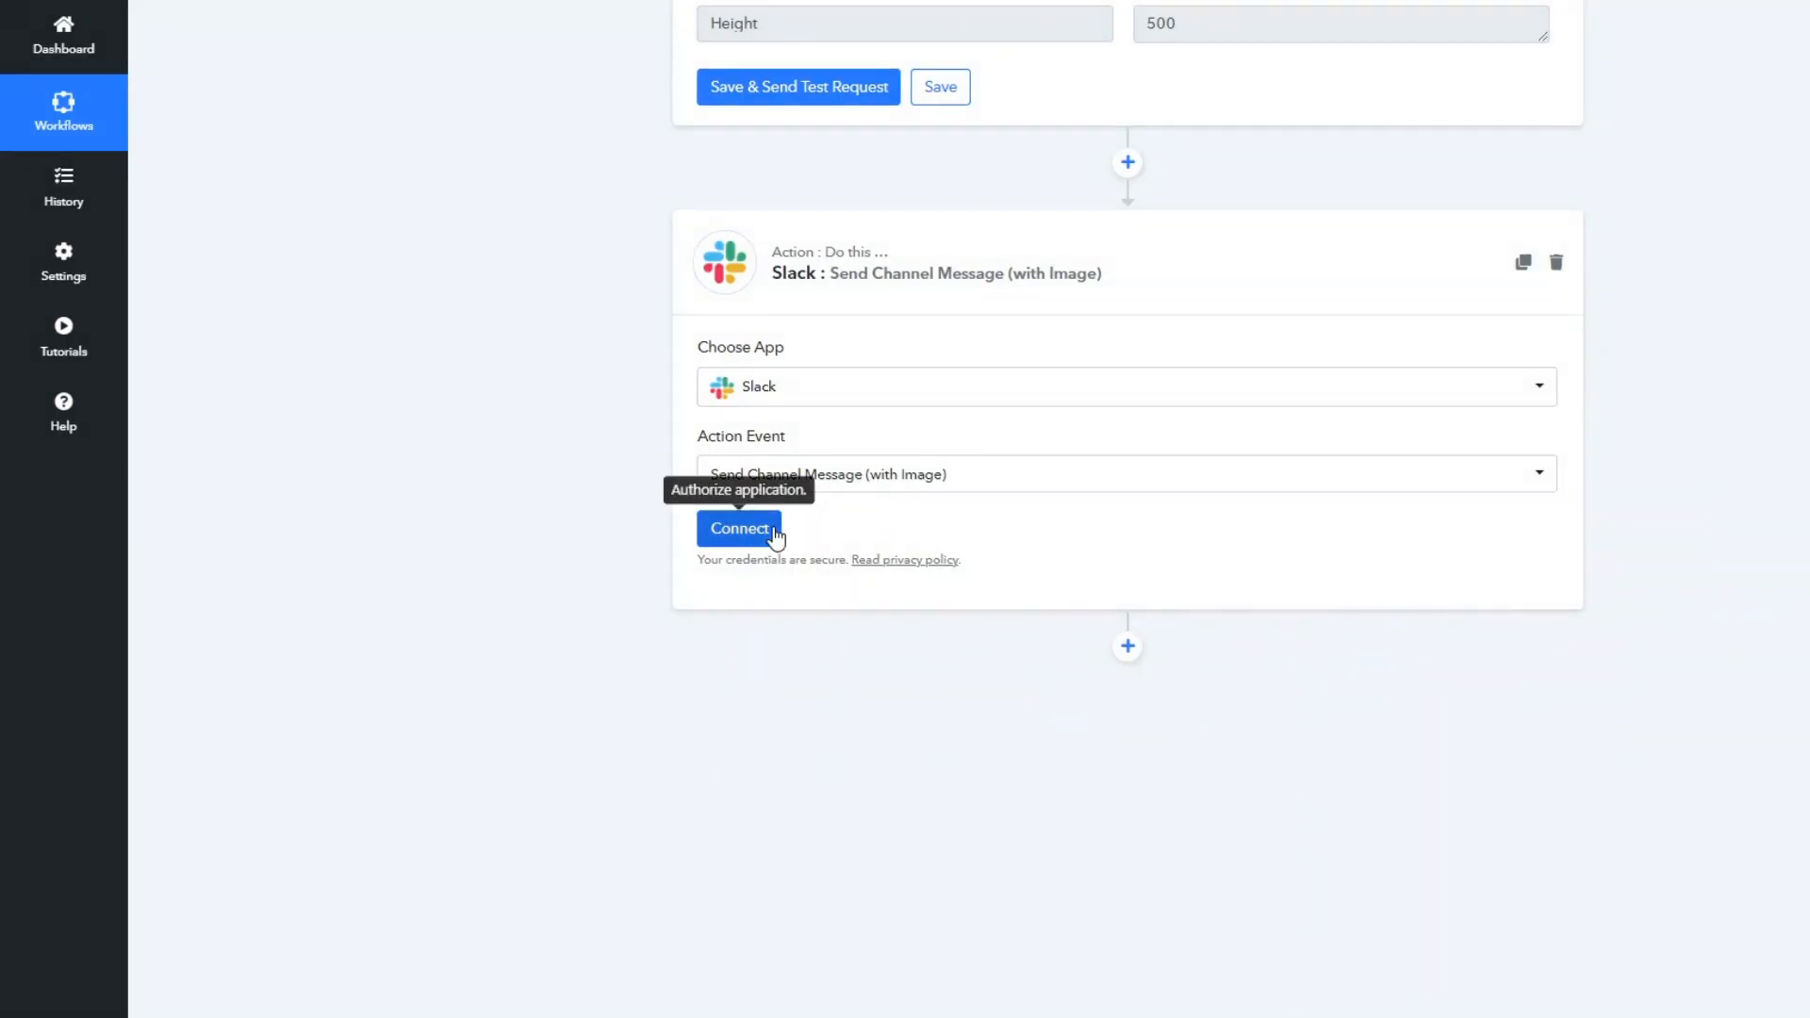
Step: Try to connect the Slack action through the list of available connections
left_click(771, 531)
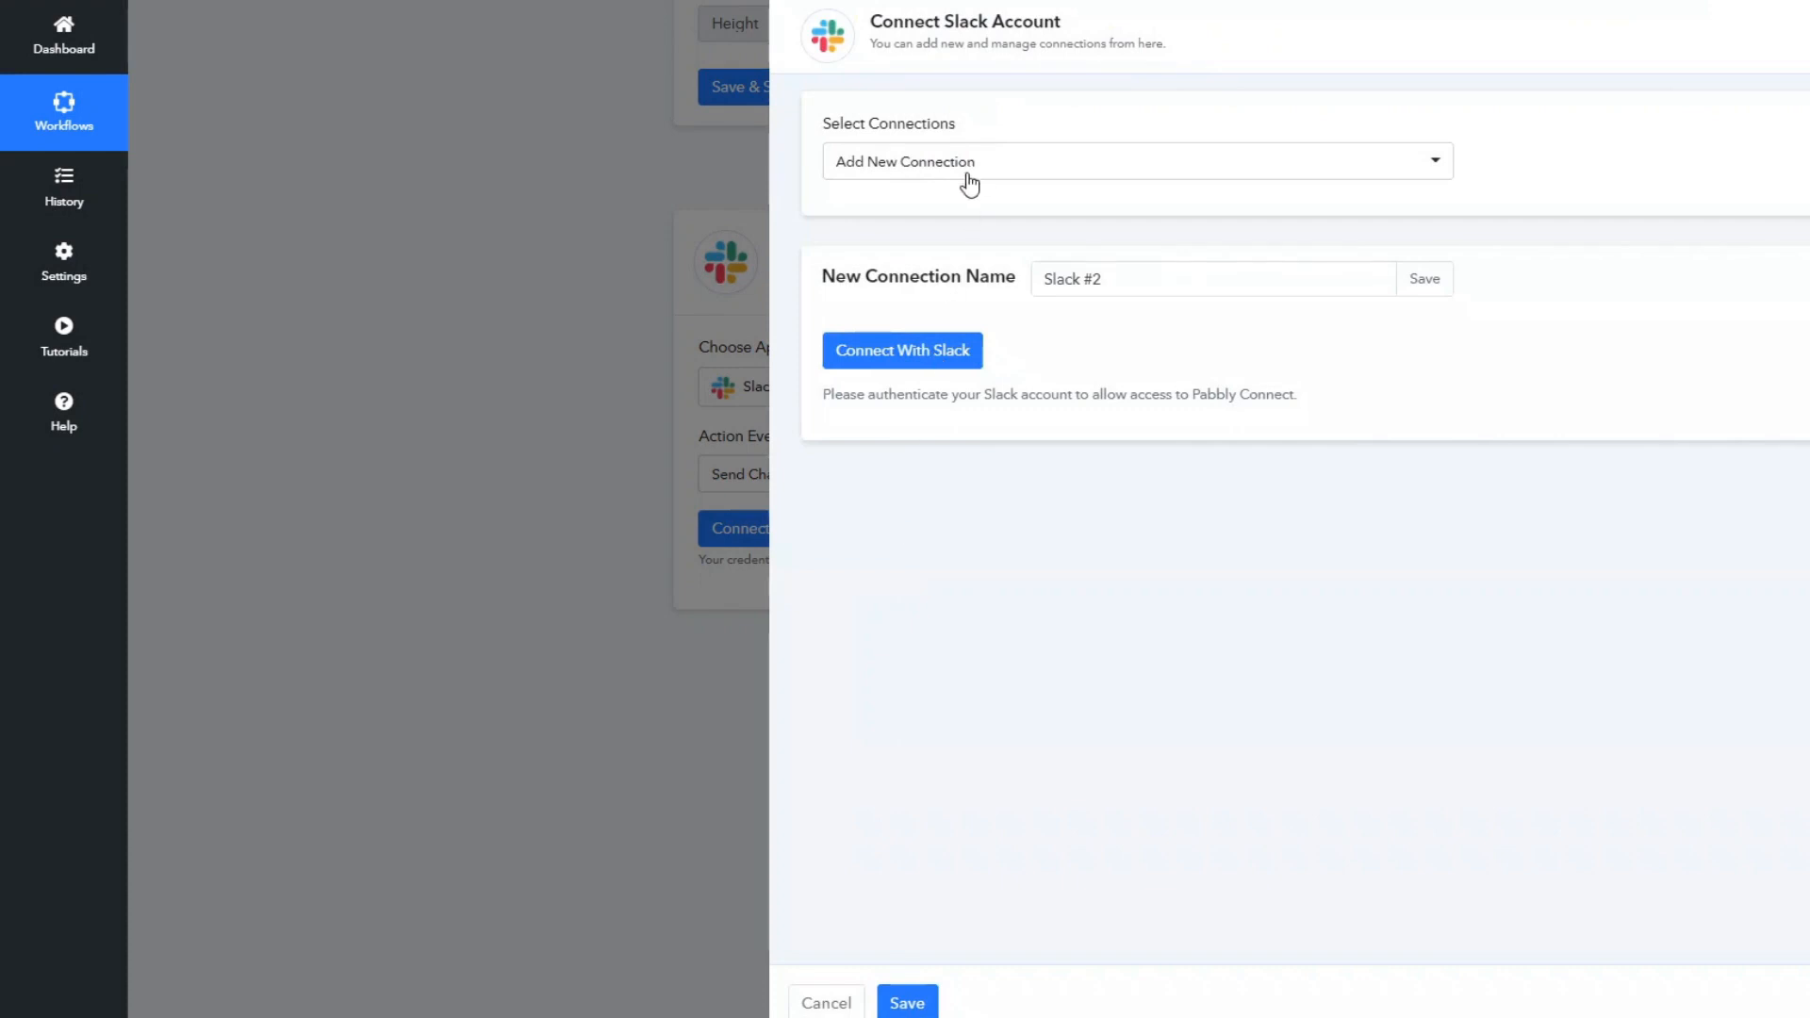
left_click(965, 170)
left_click(964, 264)
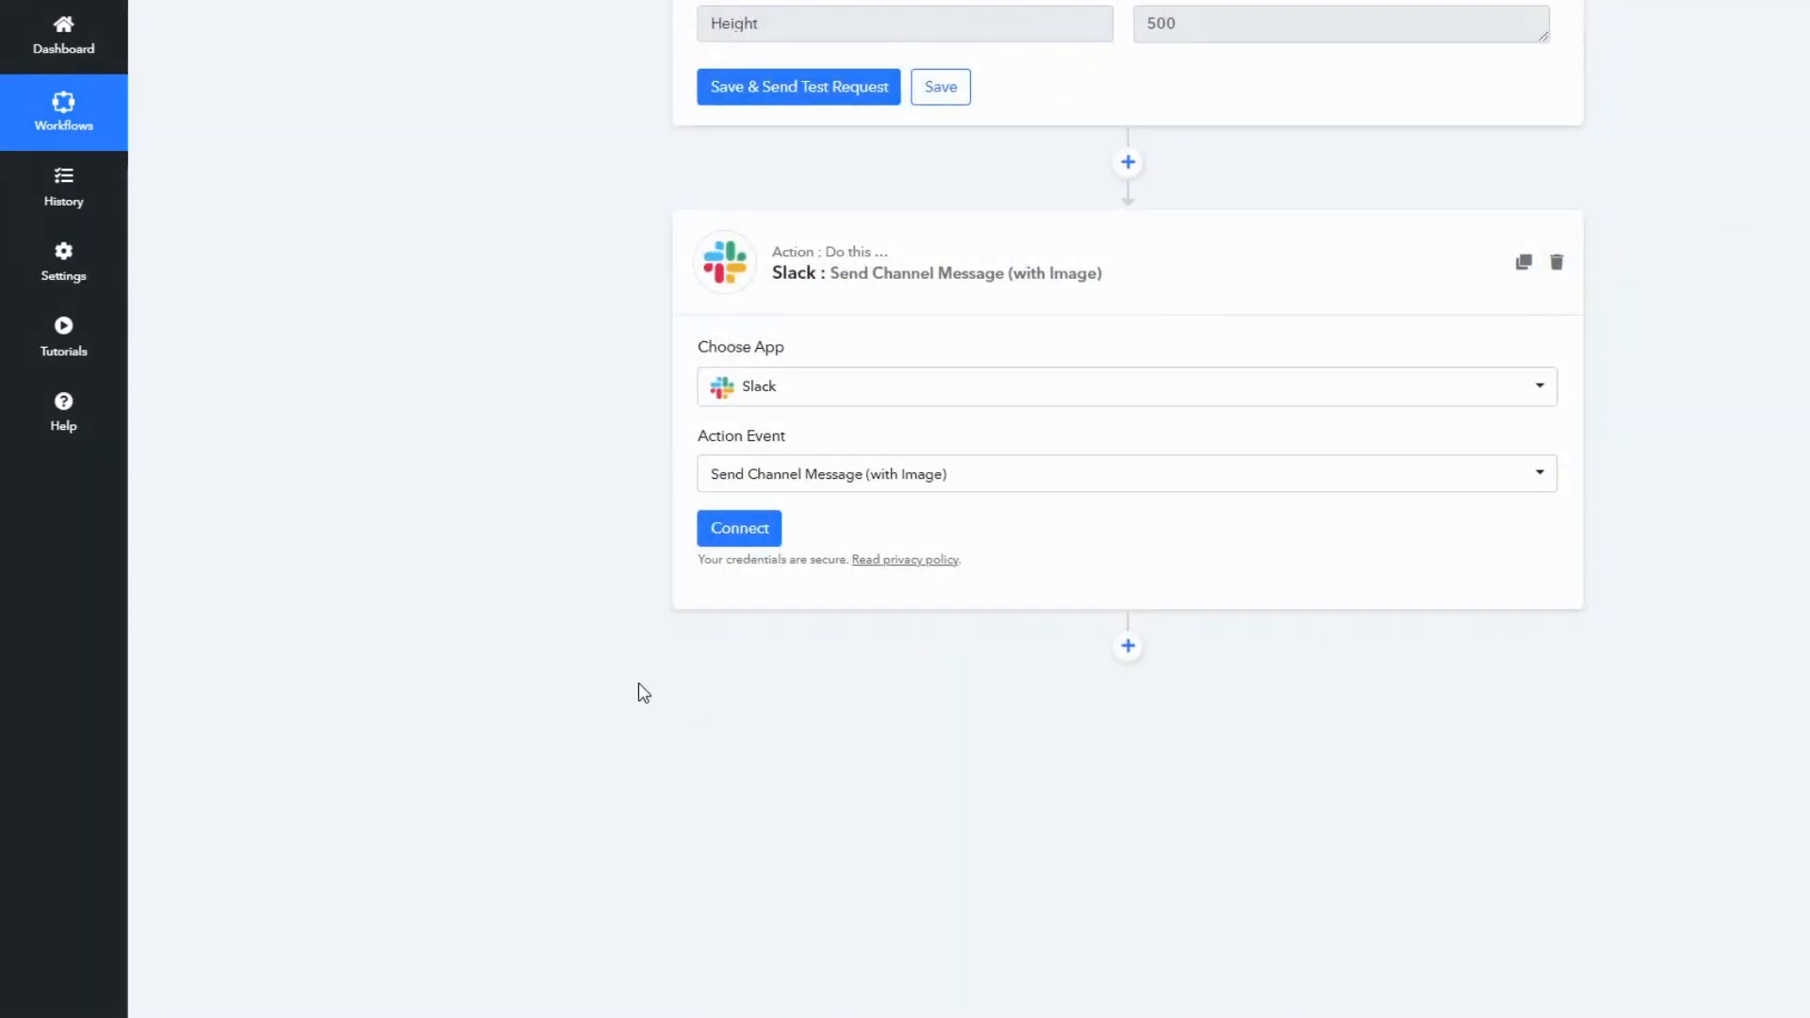
scroll(637, 682, "up", 3)
scroll(738, 547, "up", 3)
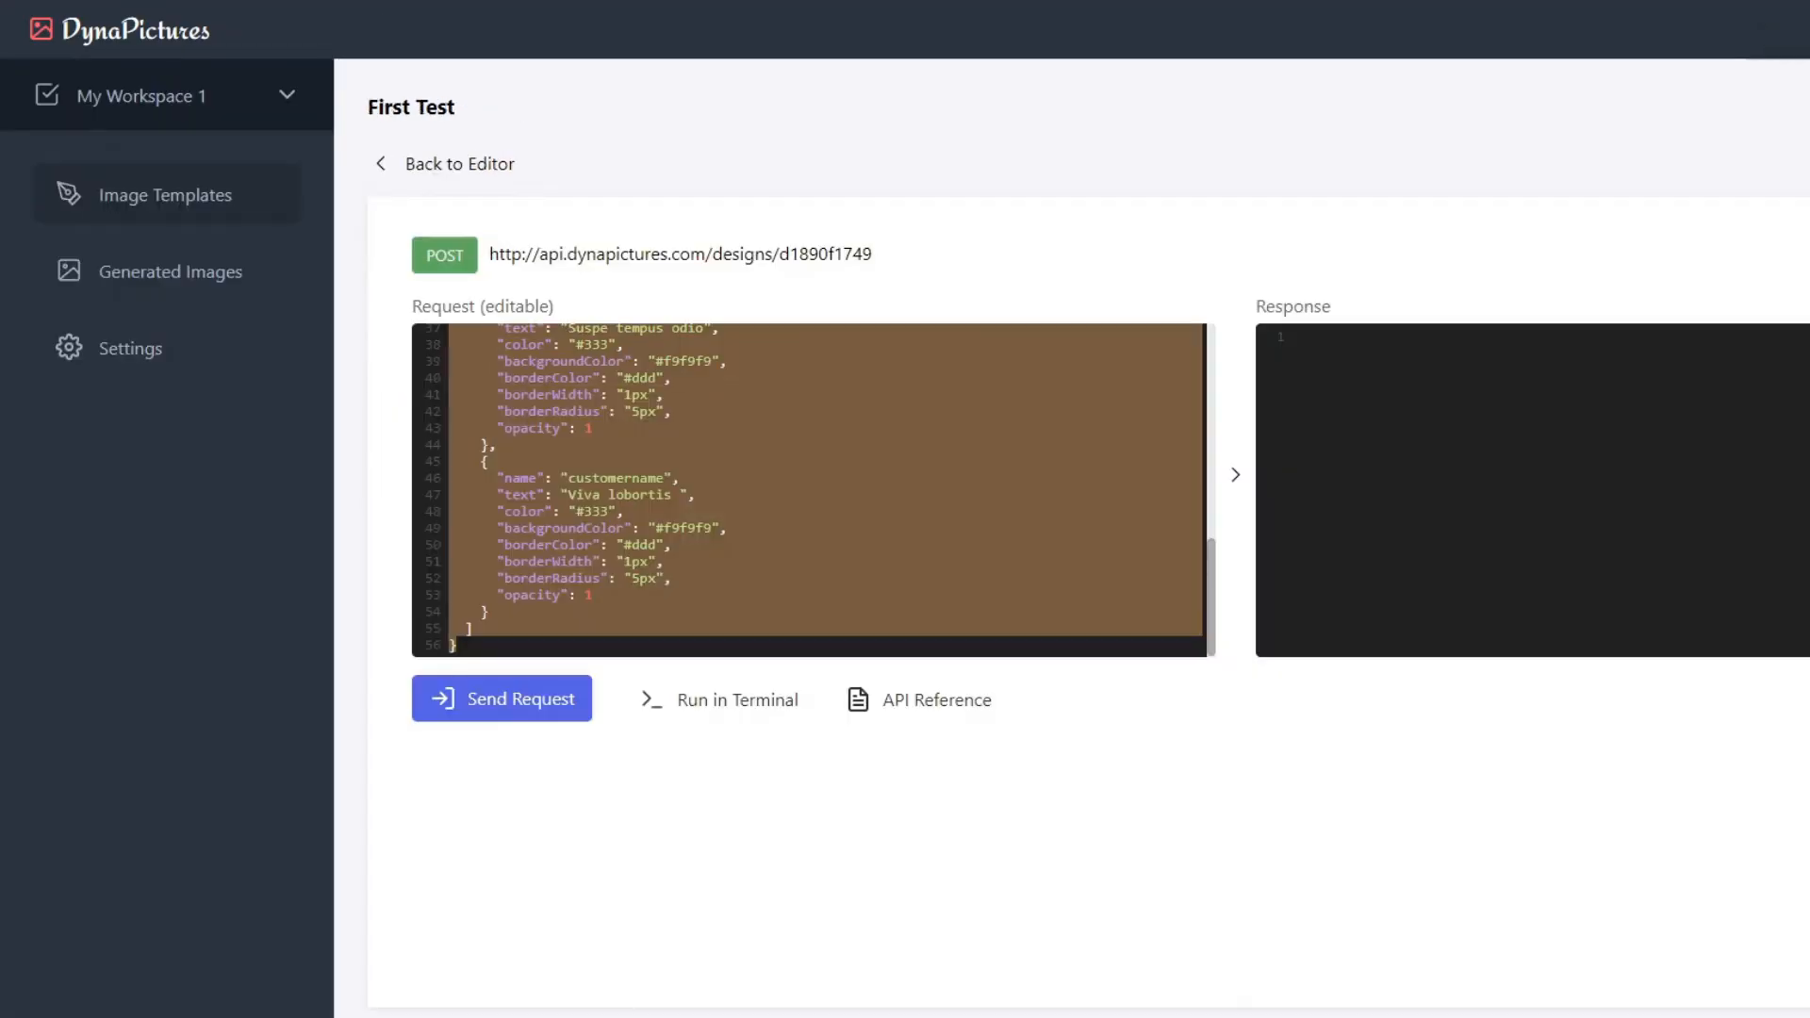
left_click(585, 474)
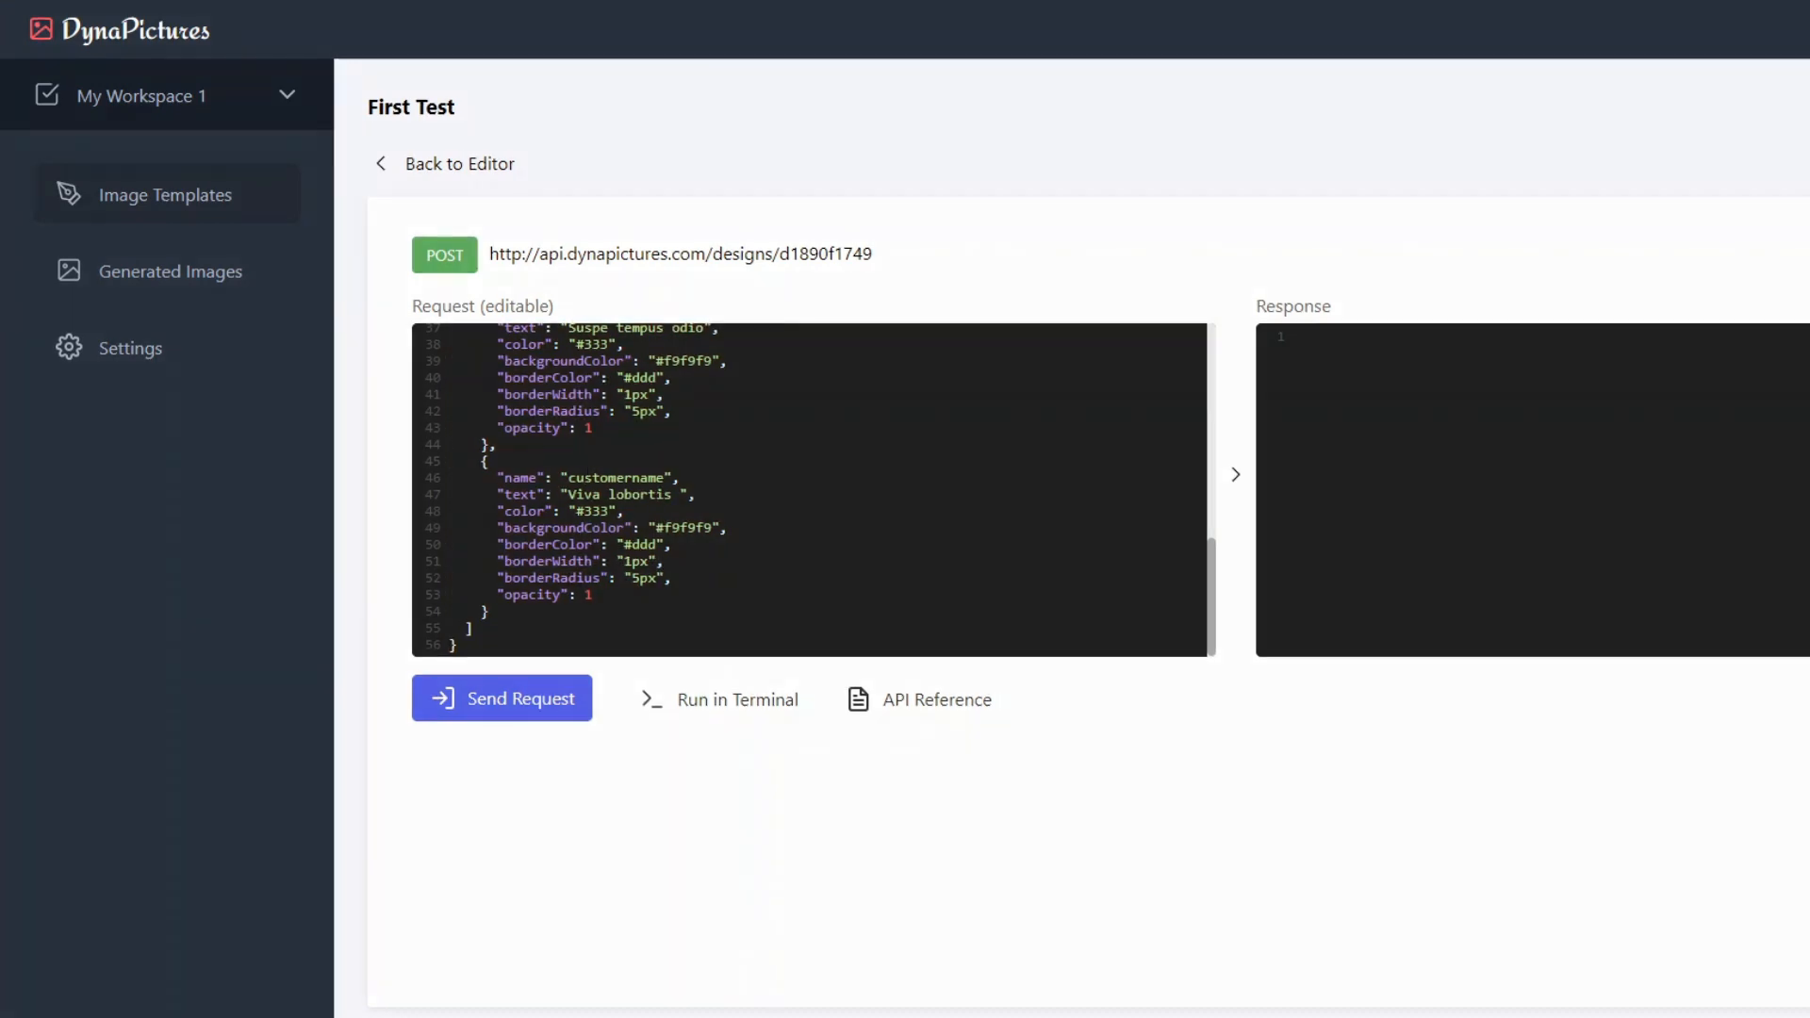